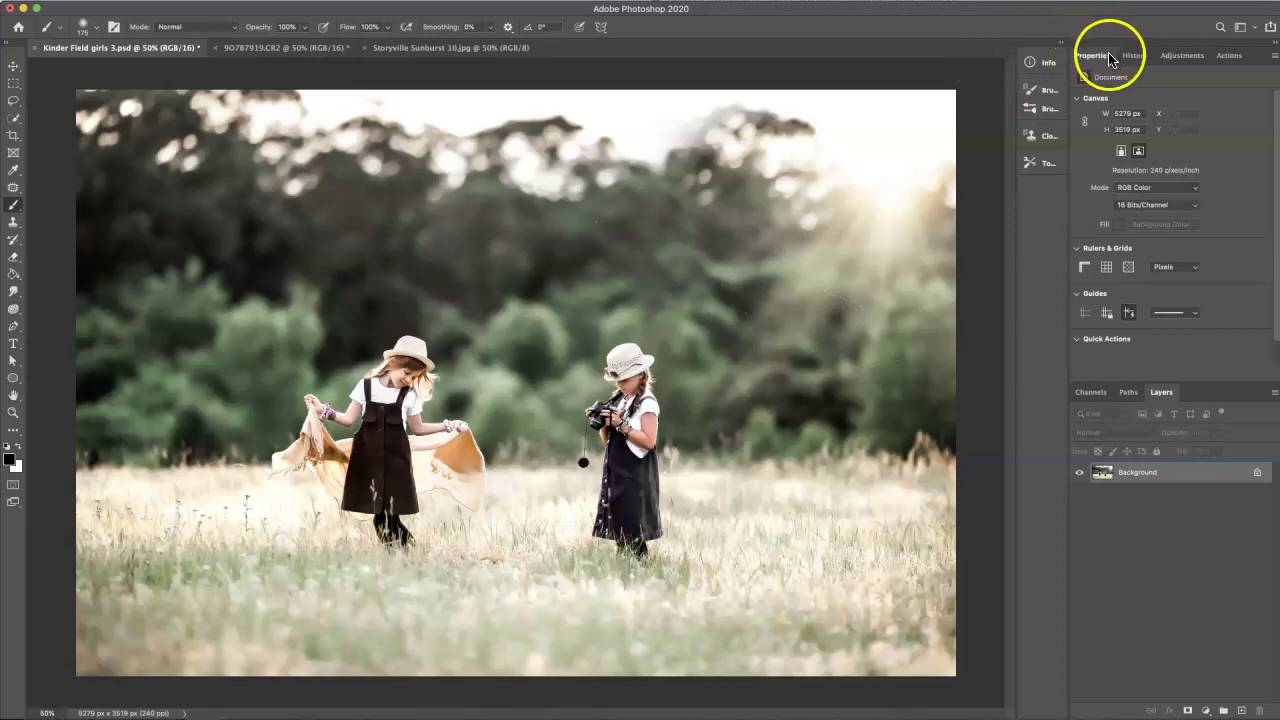
# - Duplicate the Background layer of 9O7B7919.CR2 and open the copy in the Camera Raw Filter
pyautogui.click(286, 49)
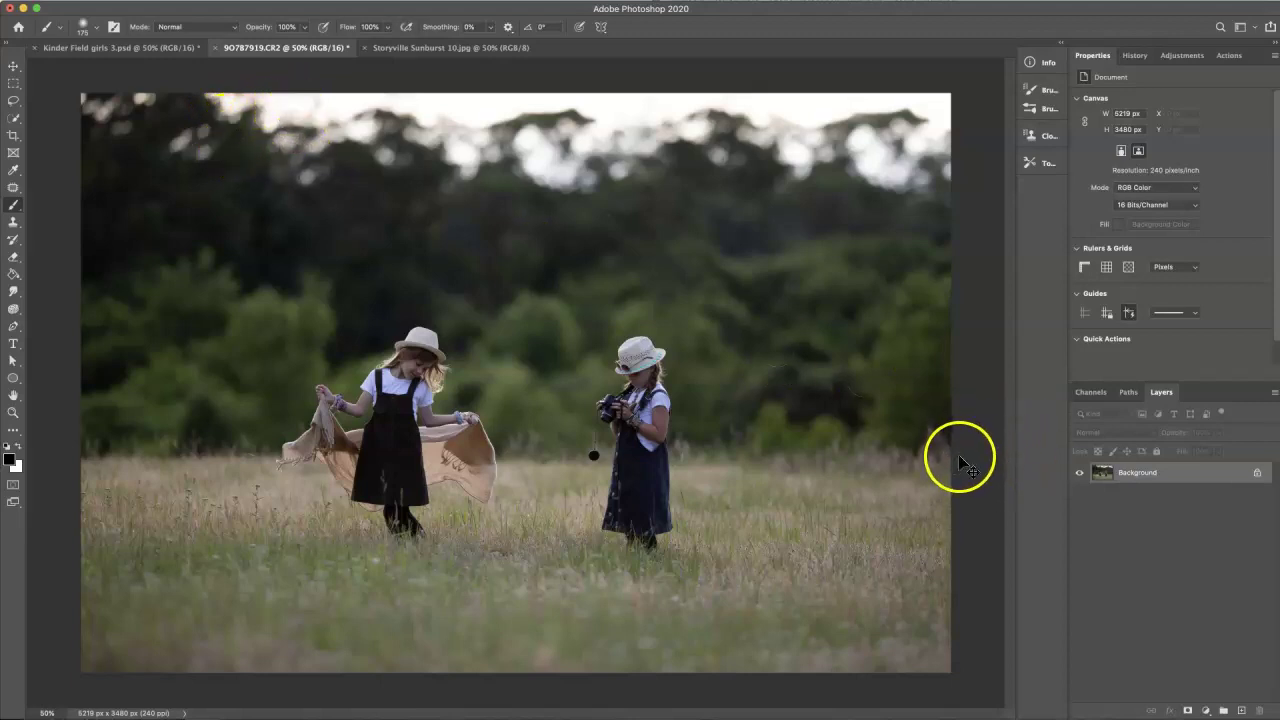
pyautogui.hotkey('ctrl', 'j')
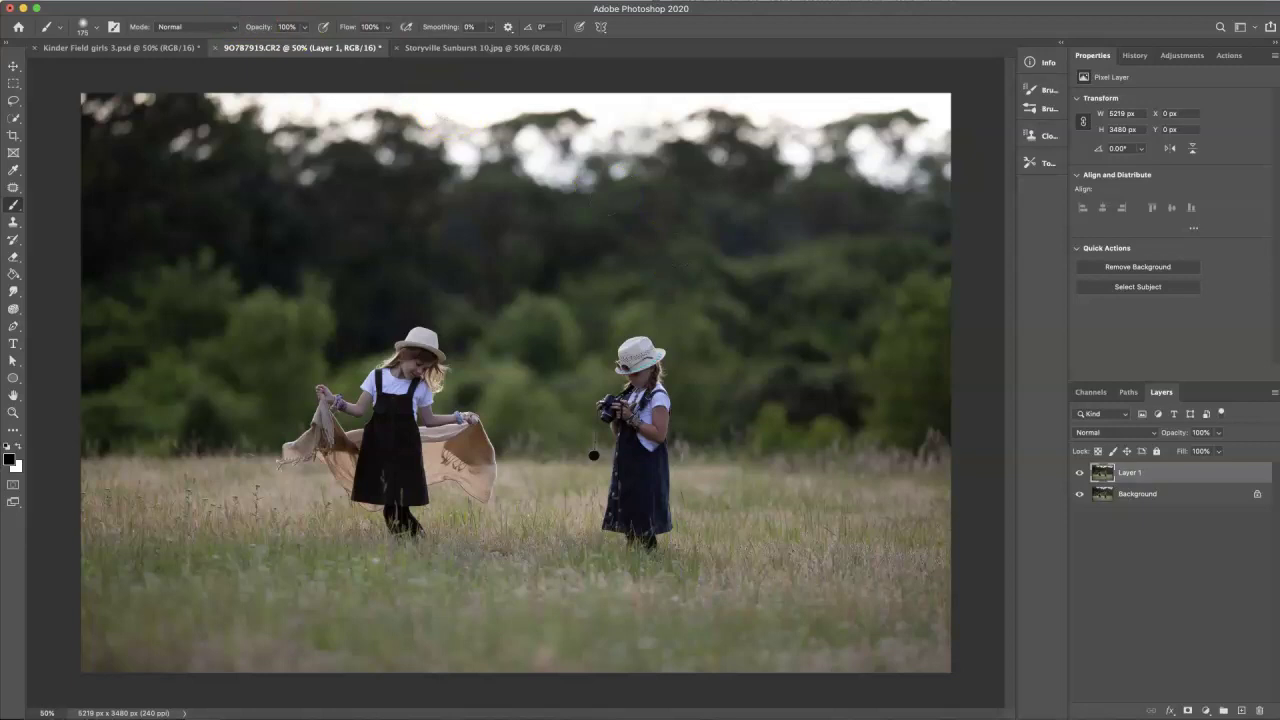
pyautogui.click(262, 0)
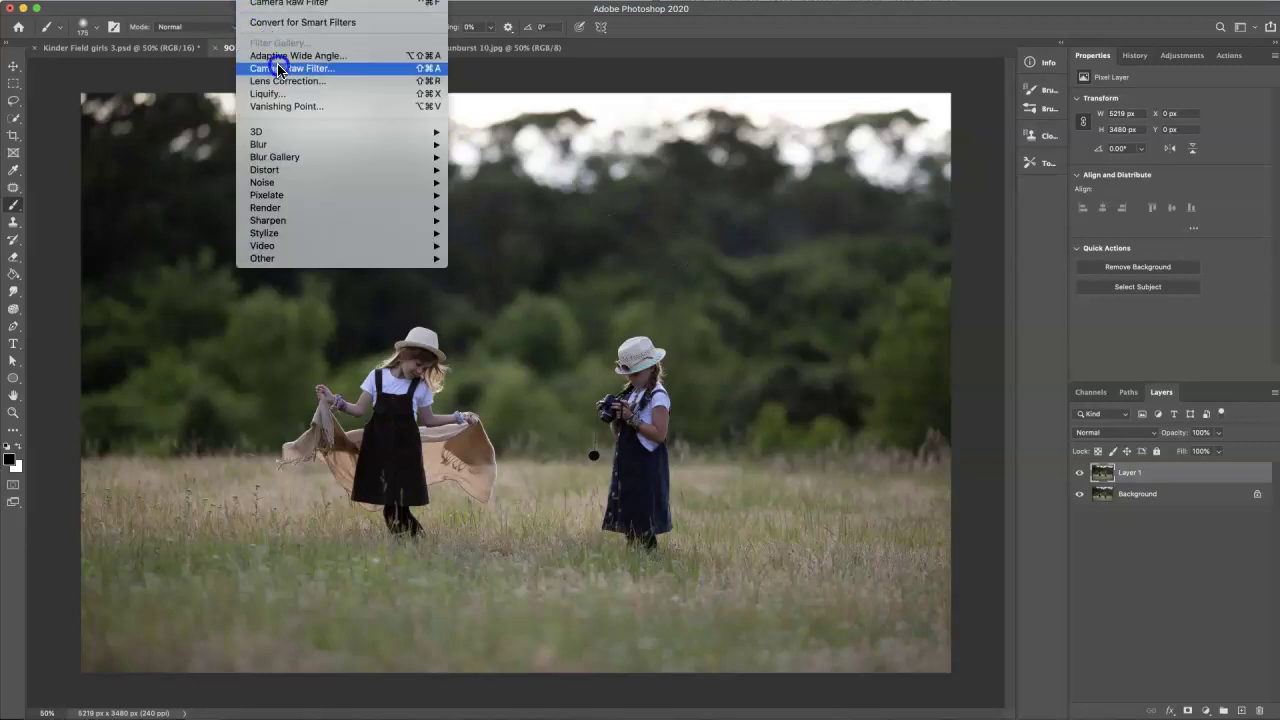
pyautogui.click(351, 71)
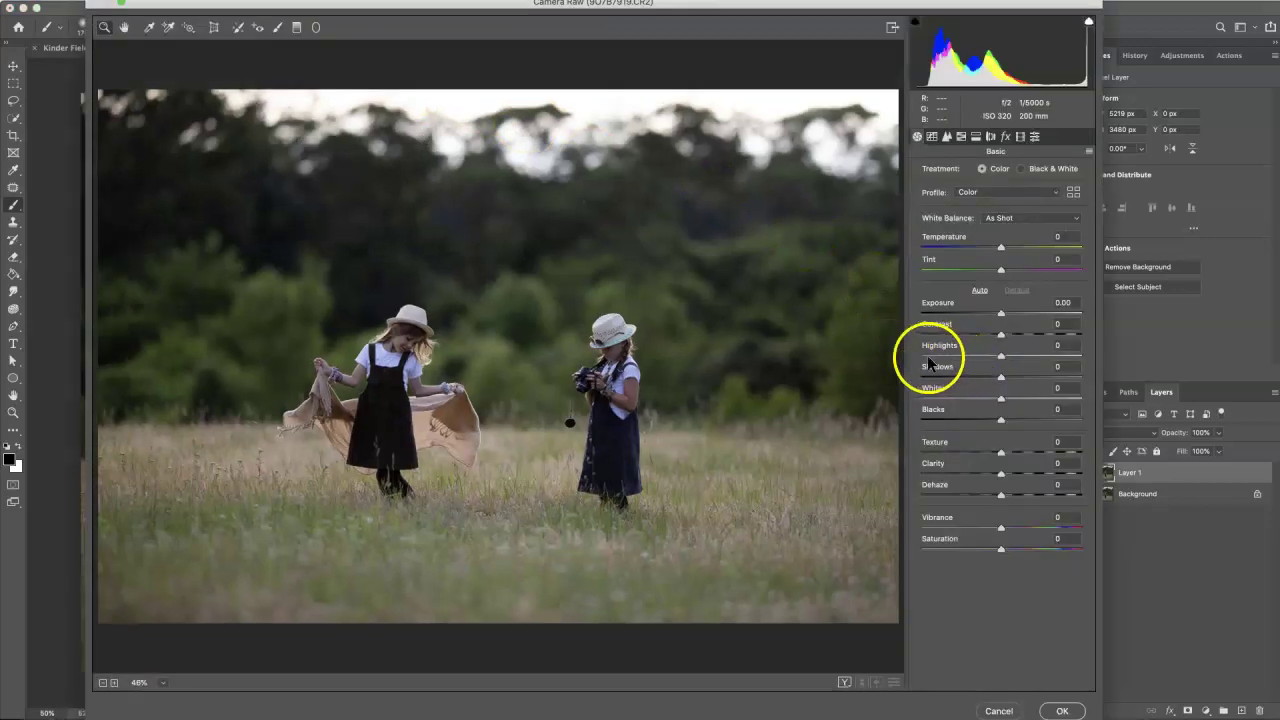
pyautogui.moveTo(1094, 719); pyautogui.dragTo(1094, 696)
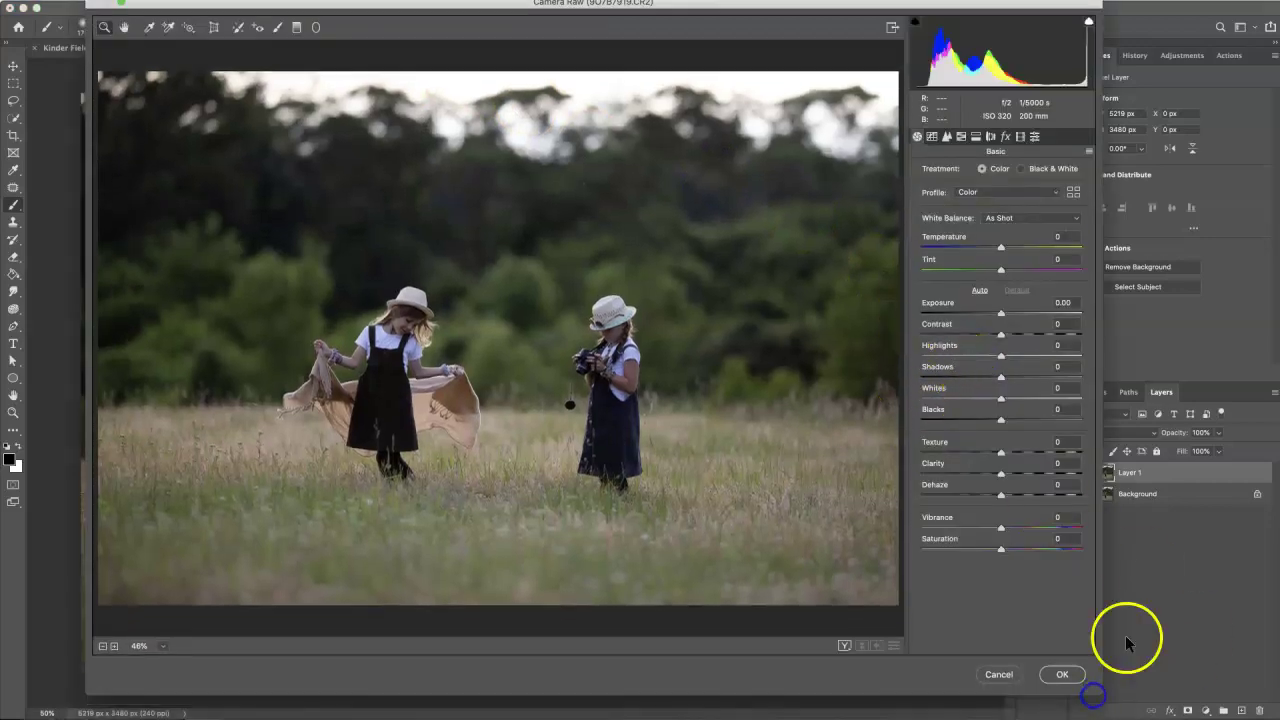
# - Apply the Spring Green 2 preset from the Storyville Spring Green set to Layer 1 and accept the filter
pyautogui.click(1036, 137)
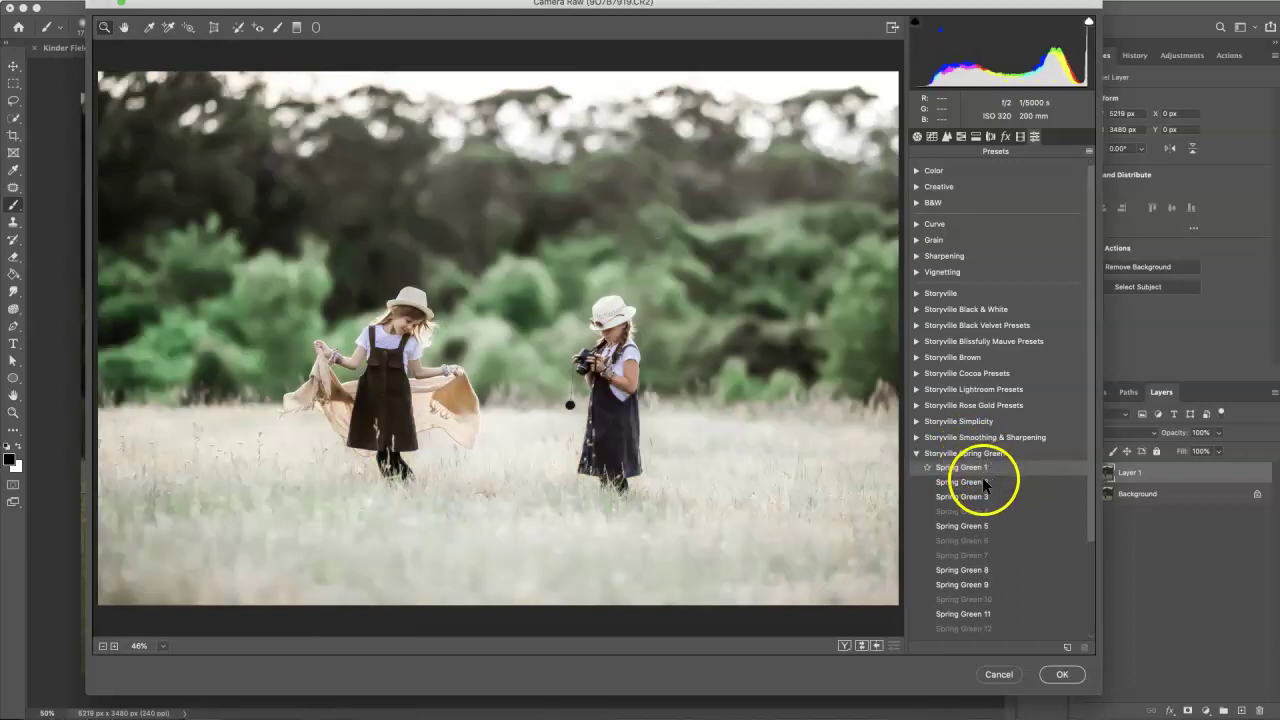
pyautogui.click(980, 481)
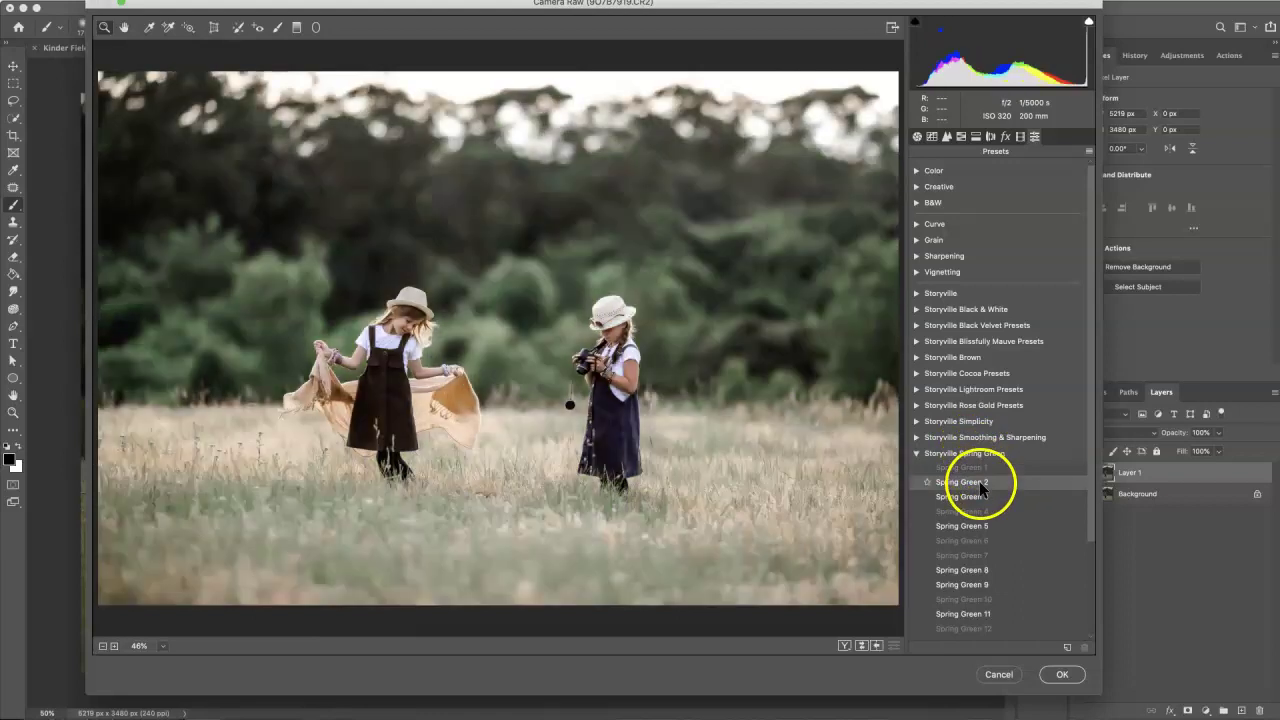
pyautogui.click(984, 484)
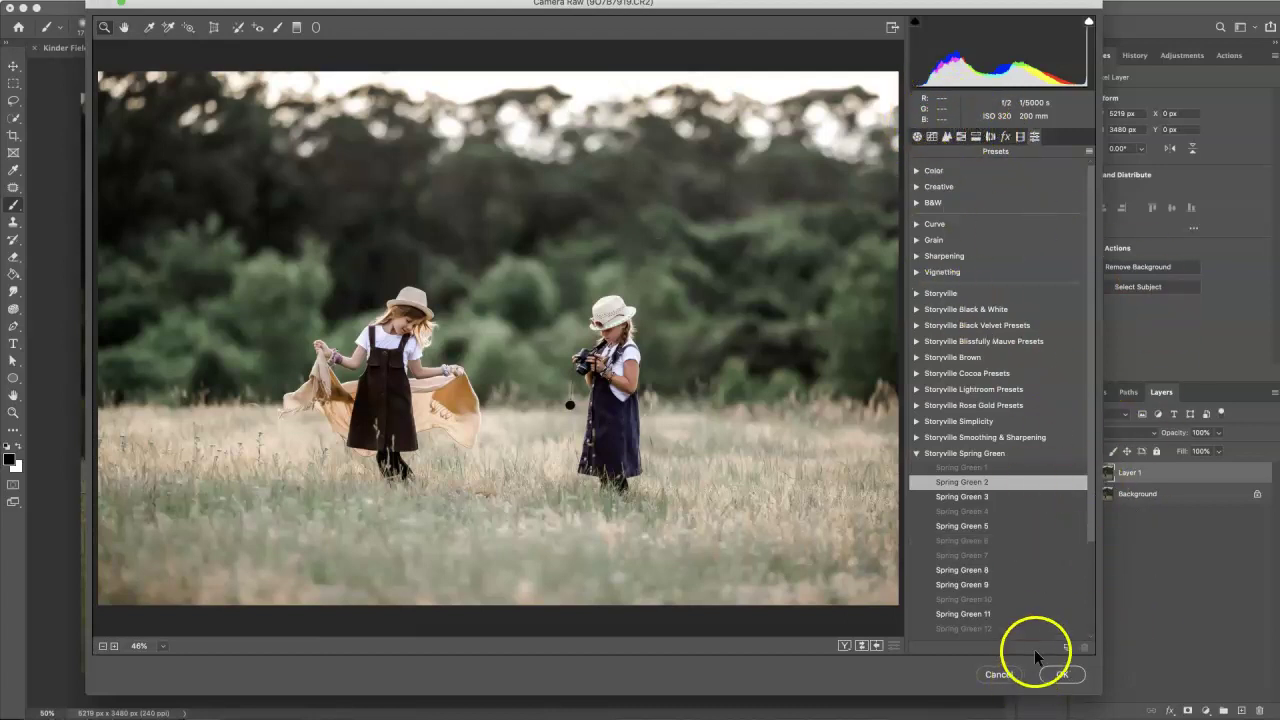
pyautogui.click(1066, 676)
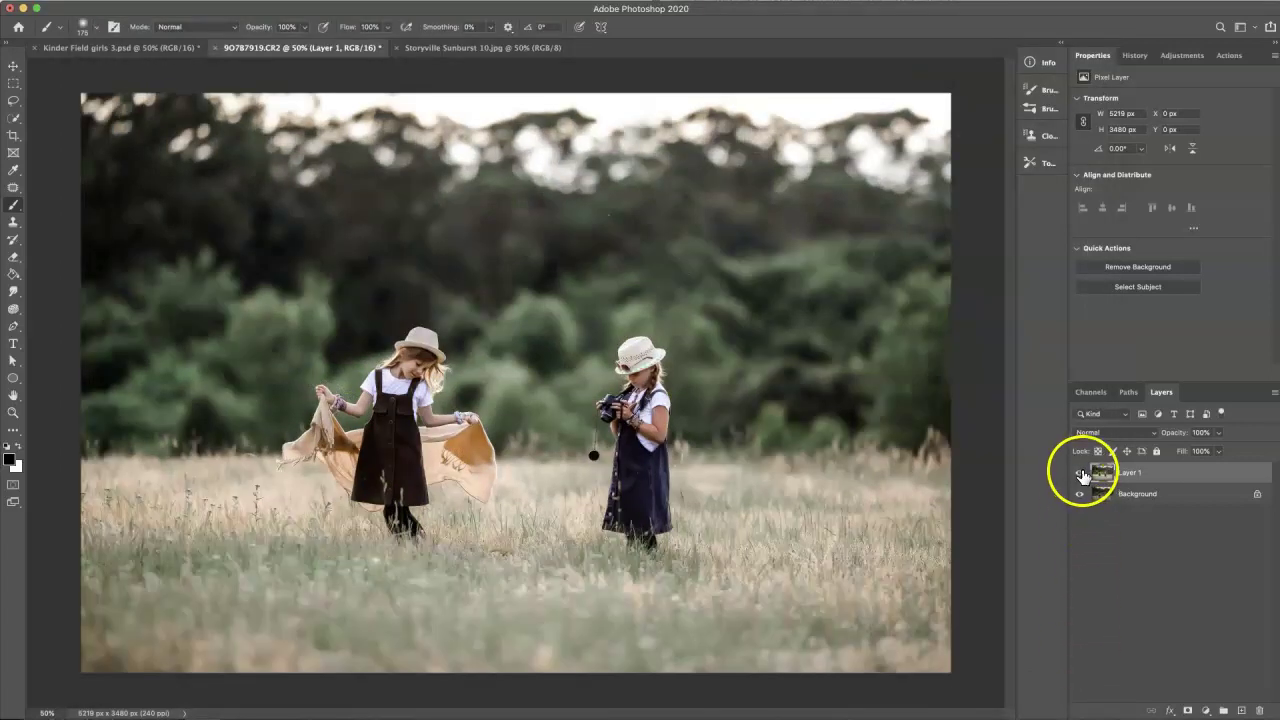
# - Compare the photo before and after the preset by switching Layer 1's visibility off and on
pyautogui.click(1080, 473)
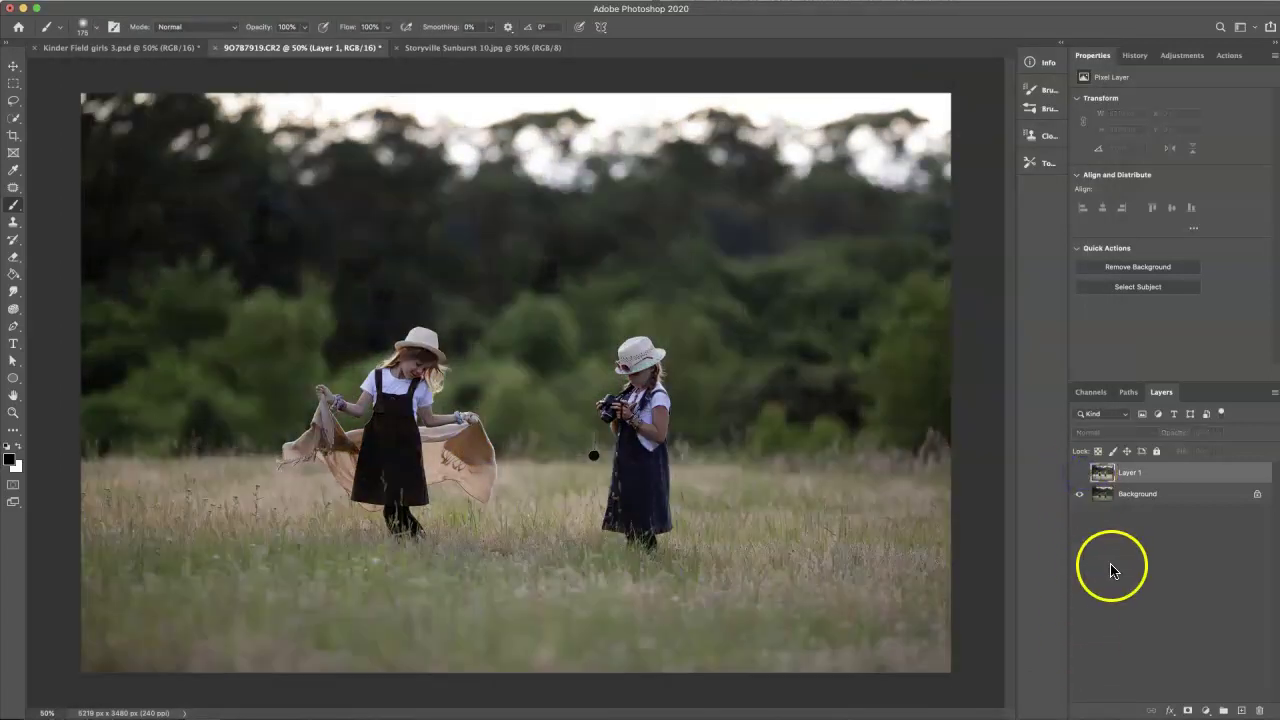
pyautogui.click(1080, 476)
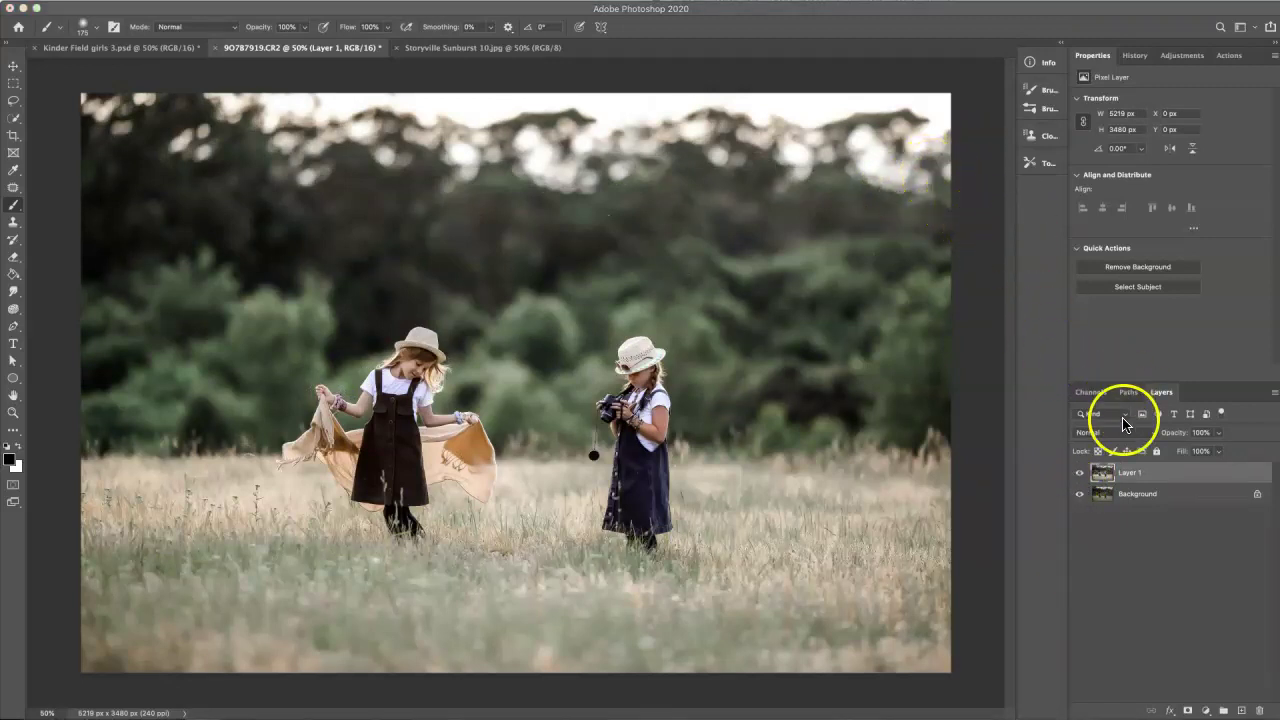
pyautogui.click(1081, 473)
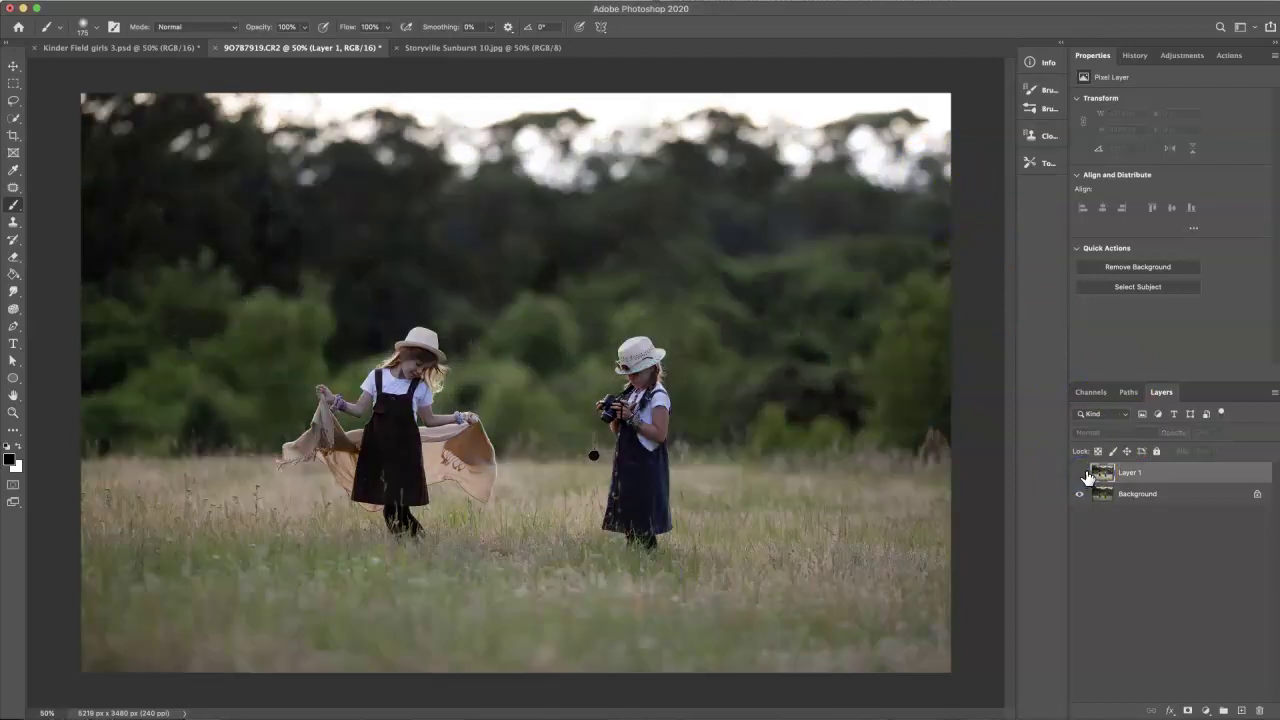
pyautogui.click(1081, 473)
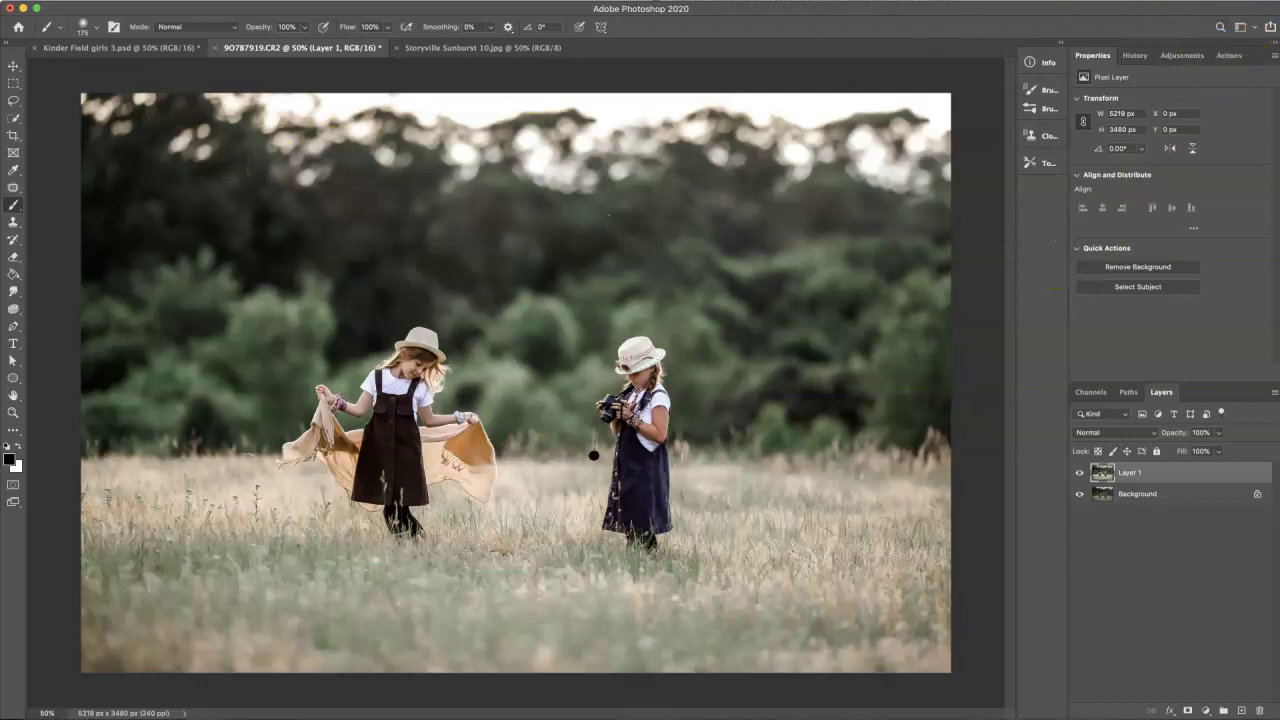
# - Flatten the image into a single background layer
pyautogui.click(147, 1)
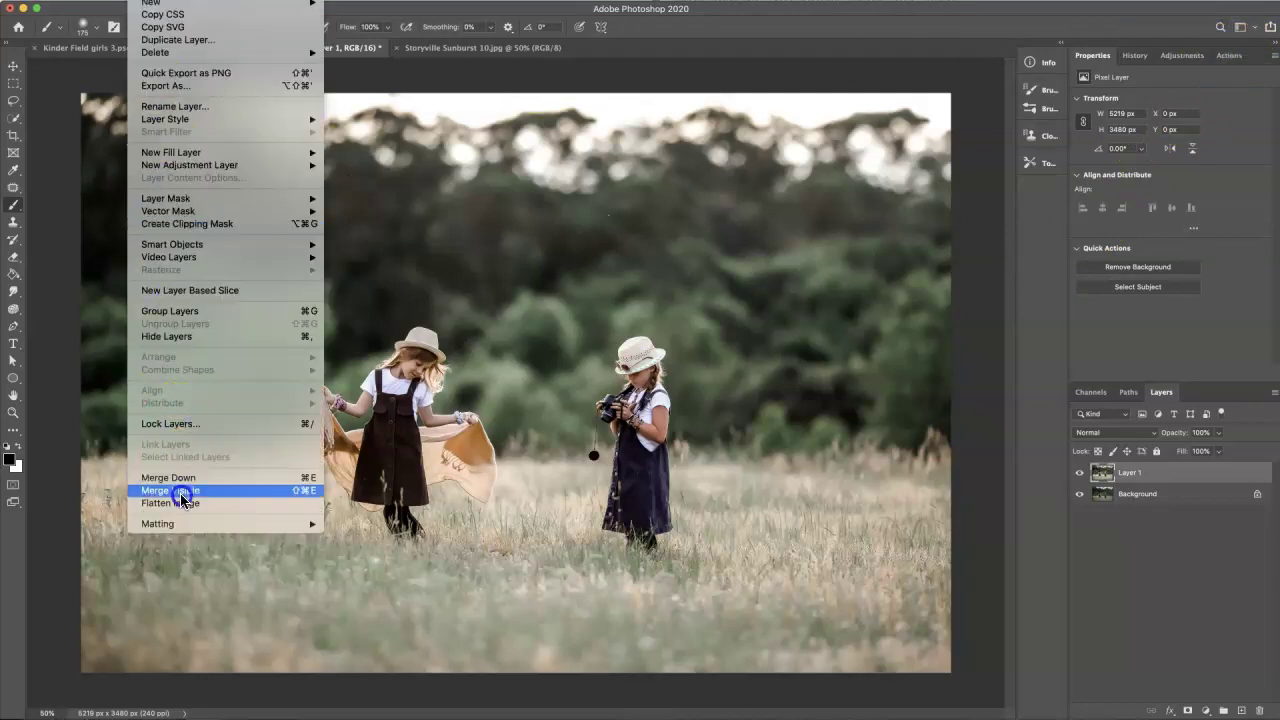
pyautogui.click(223, 503)
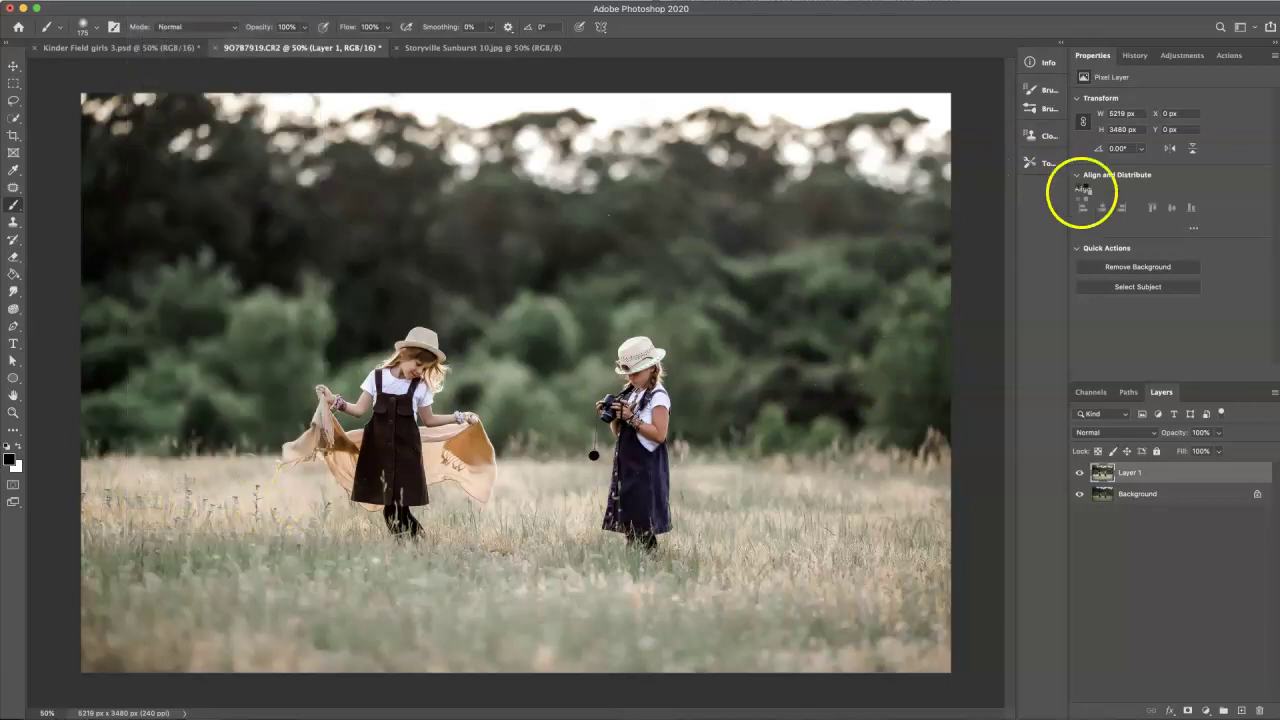
# - Run the Step 1: Smoothing action from Storyville Smoothing & Sharpening and set the Silky Smooth layer's opacity to 49%
pyautogui.click(1229, 58)
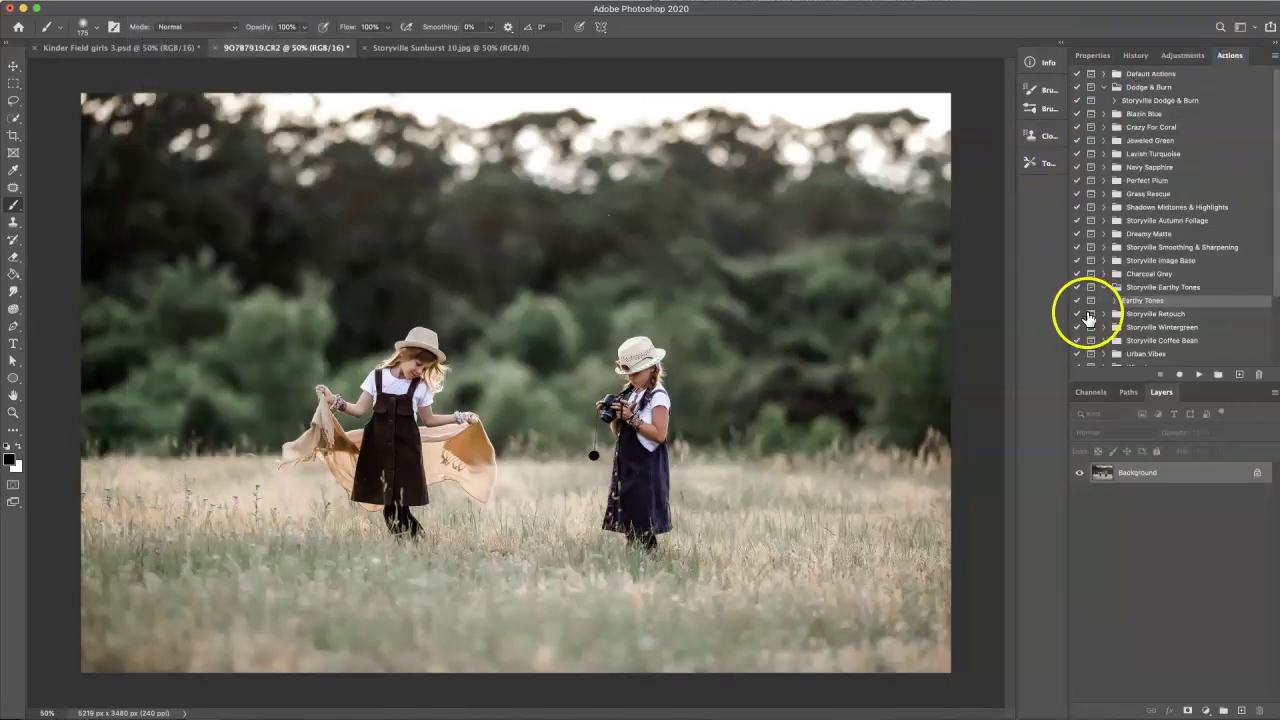
pyautogui.click(1108, 287)
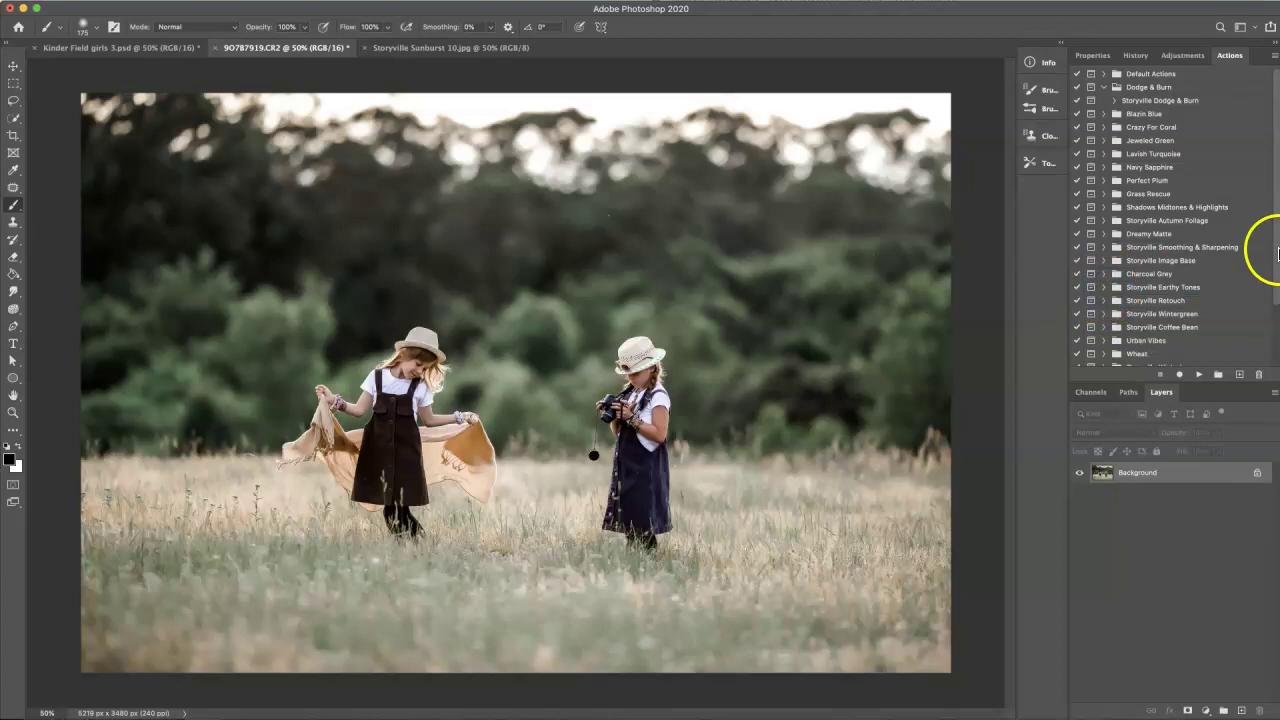
pyautogui.moveTo(1276, 268); pyautogui.dragTo(1272, 306)
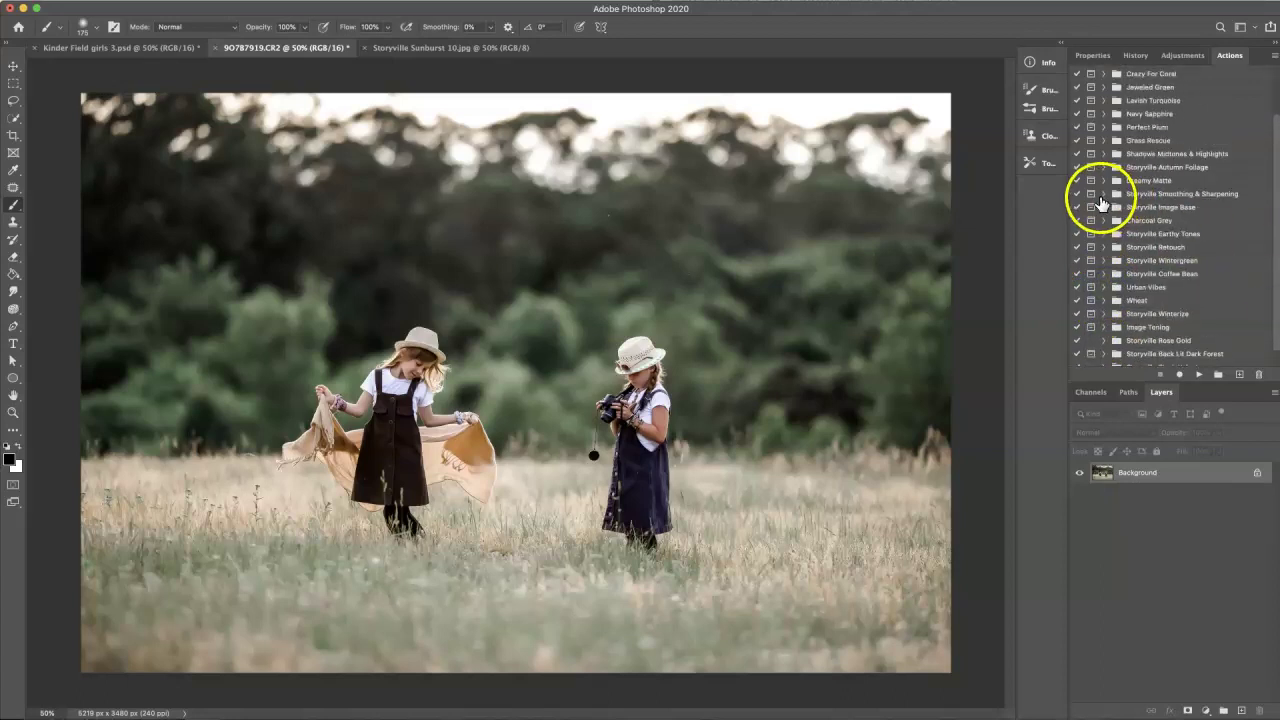
pyautogui.click(1105, 196)
pyautogui.click(1155, 207)
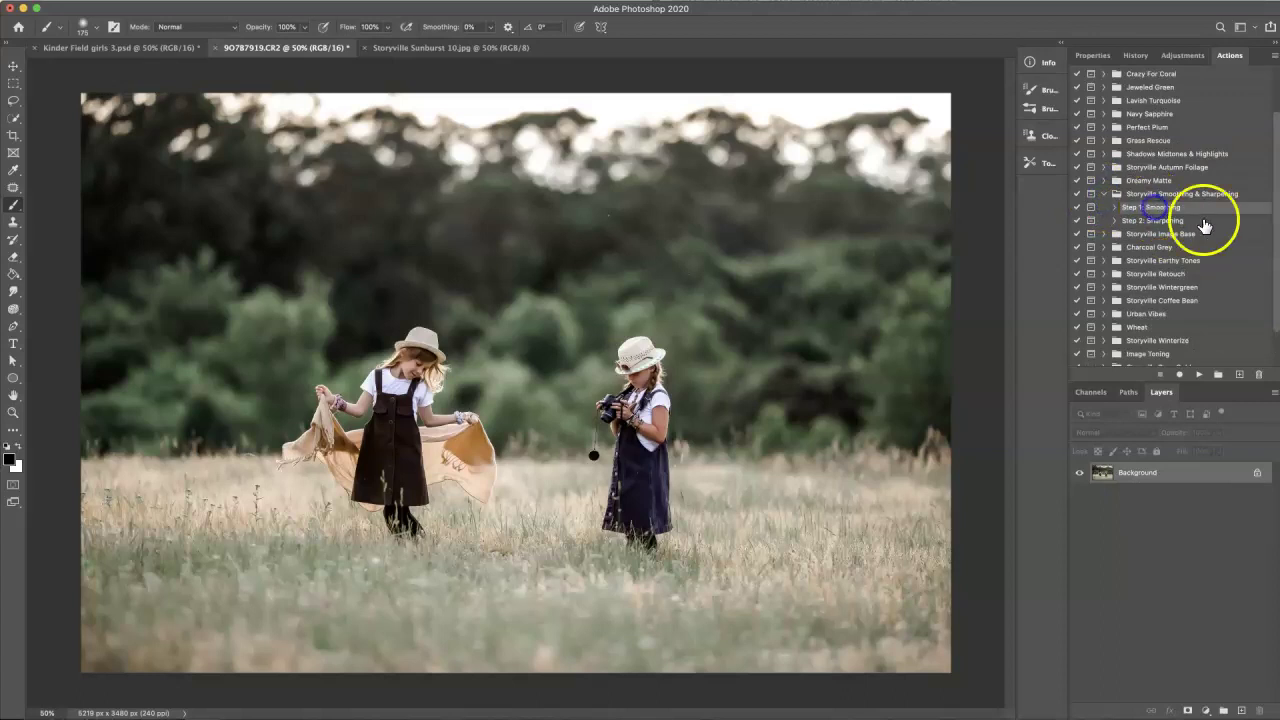
pyautogui.click(1200, 376)
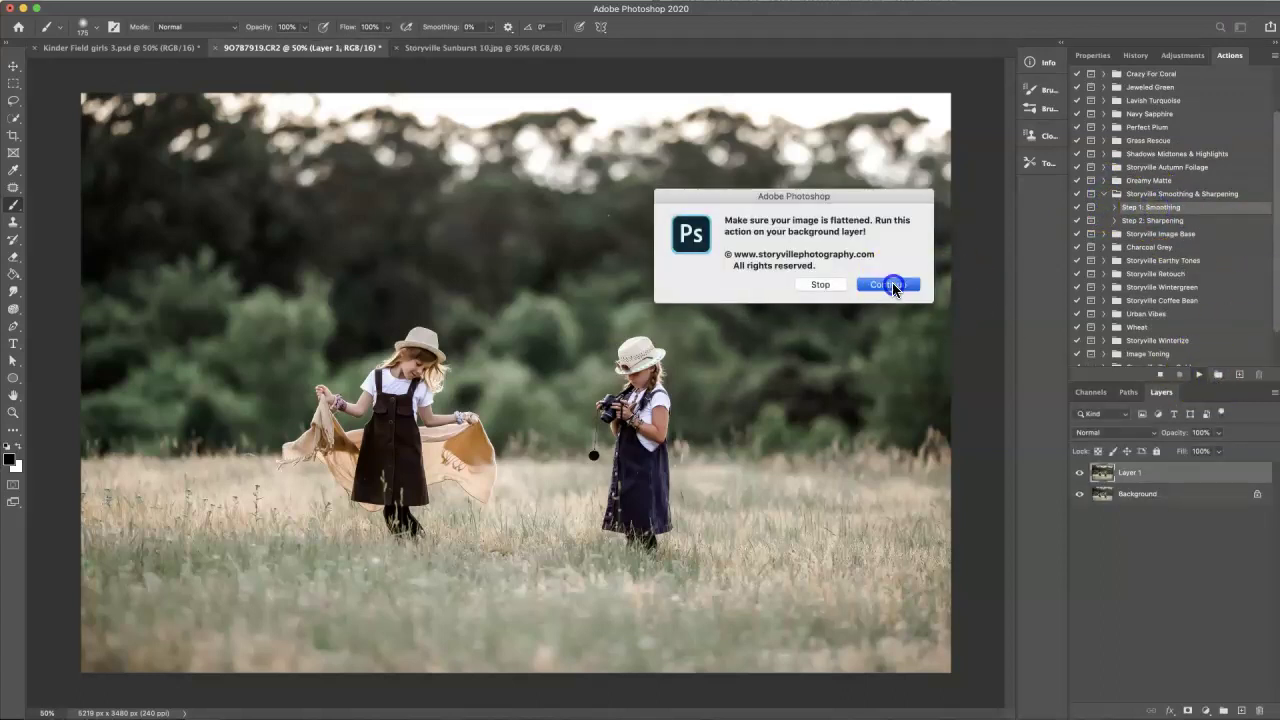
pyautogui.click(903, 286)
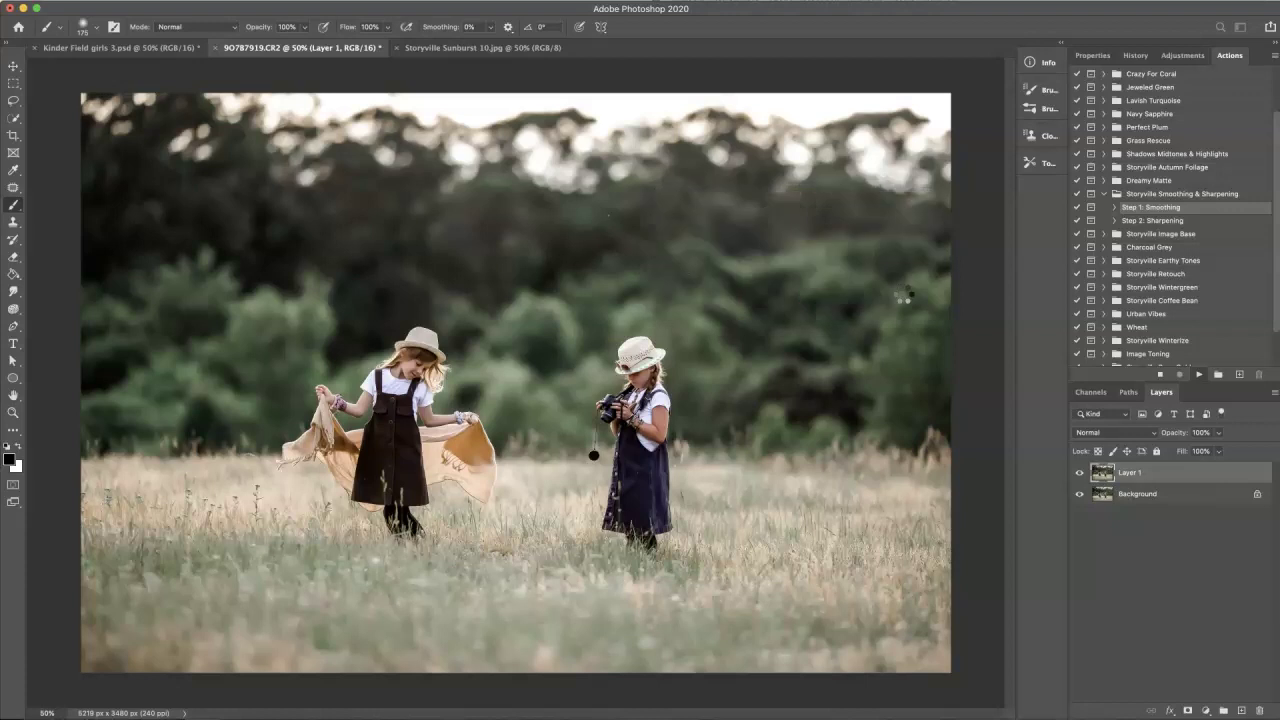
pyautogui.click(883, 314)
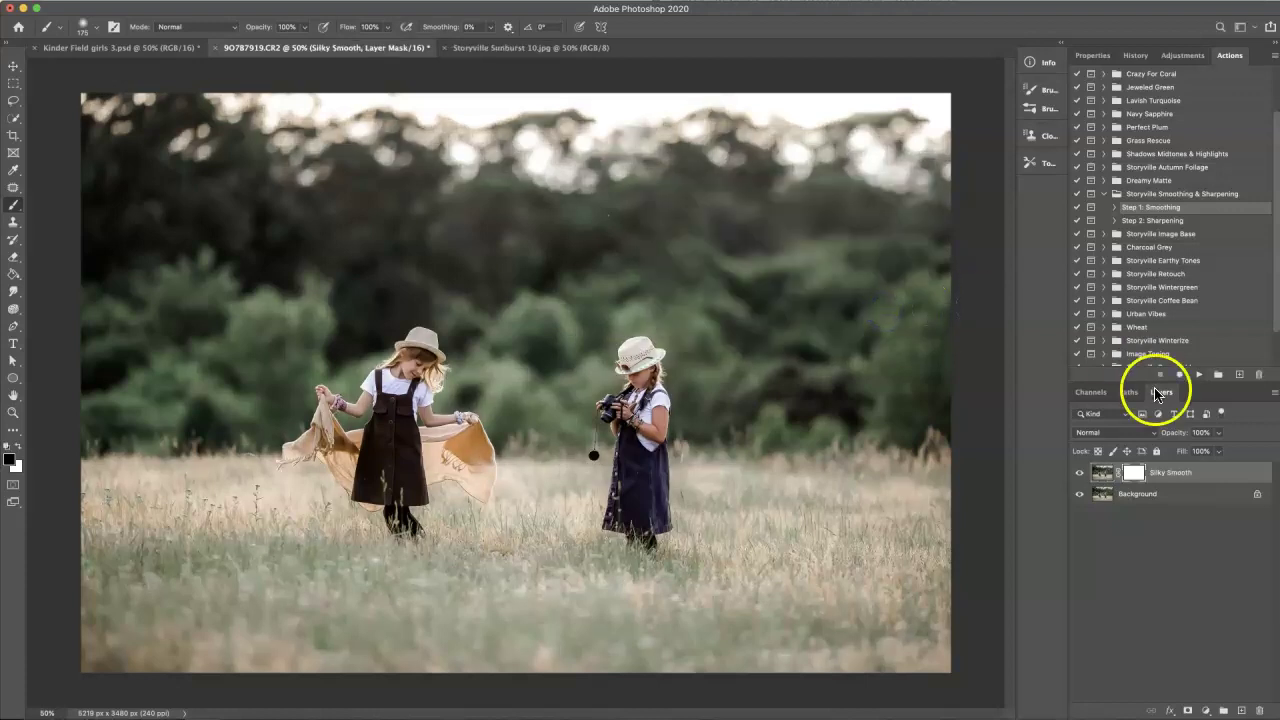
pyautogui.moveTo(1182, 433); pyautogui.dragTo(1156, 432)
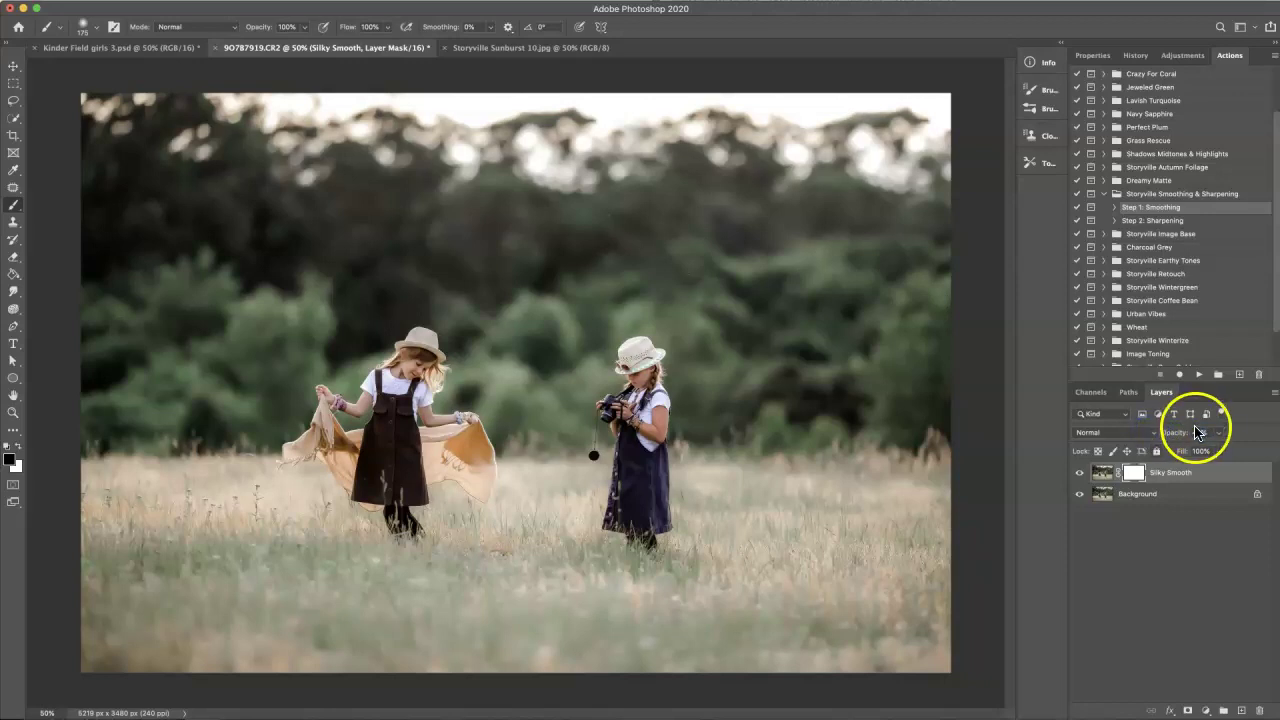
# - Run the Step 2: Sharpening action and set the Bring Back Details group's opacity to 39%
pyautogui.click(1152, 220)
pyautogui.click(1199, 374)
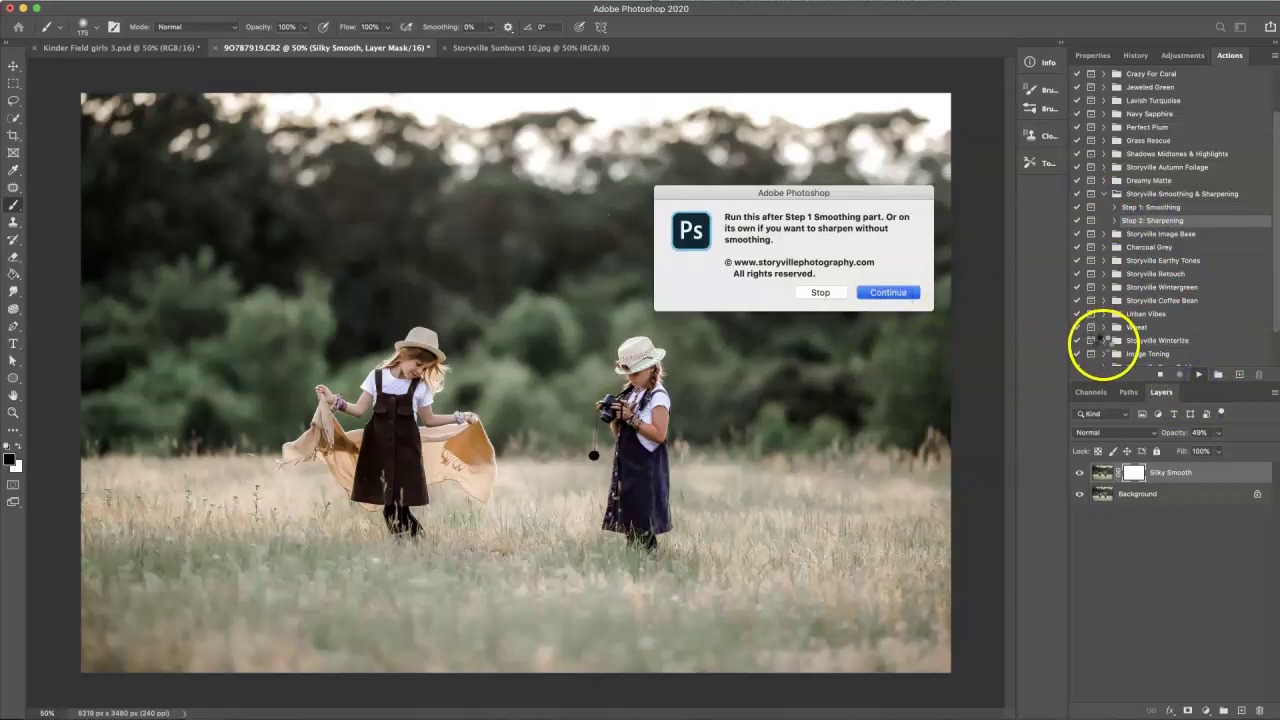
pyautogui.press('Return')
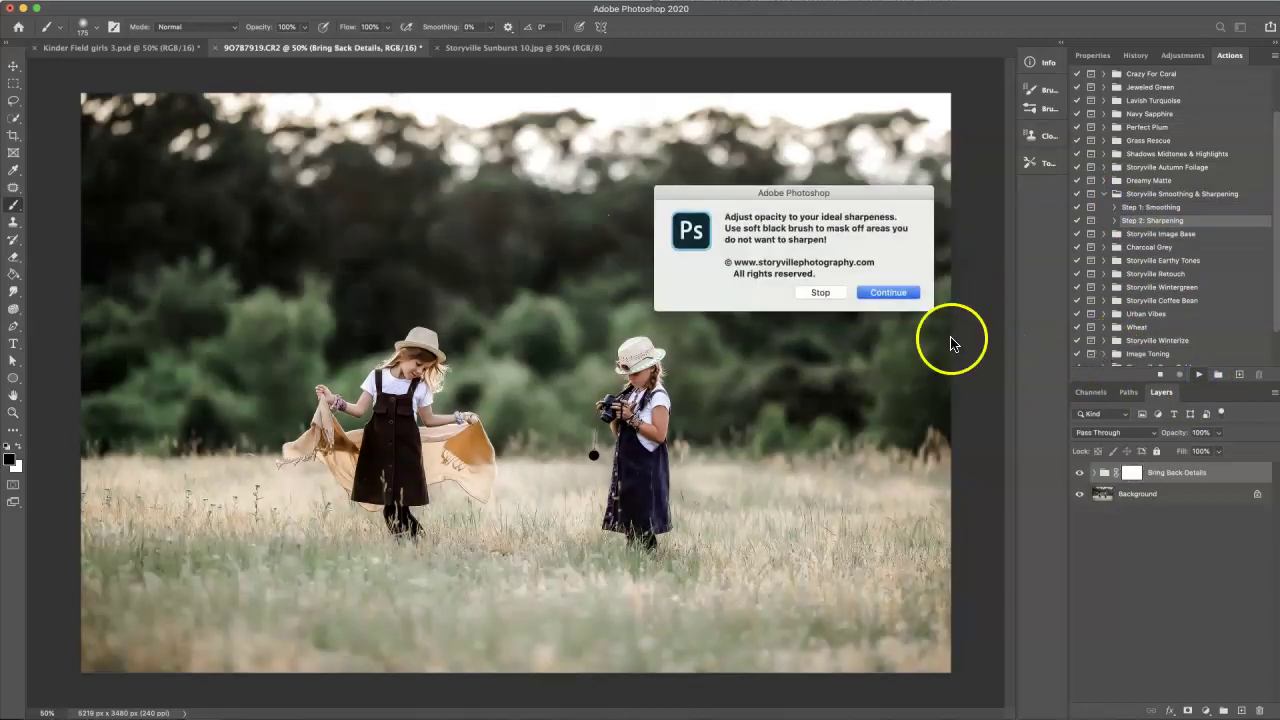
pyautogui.click(906, 292)
pyautogui.moveTo(1176, 432); pyautogui.dragTo(1100, 437)
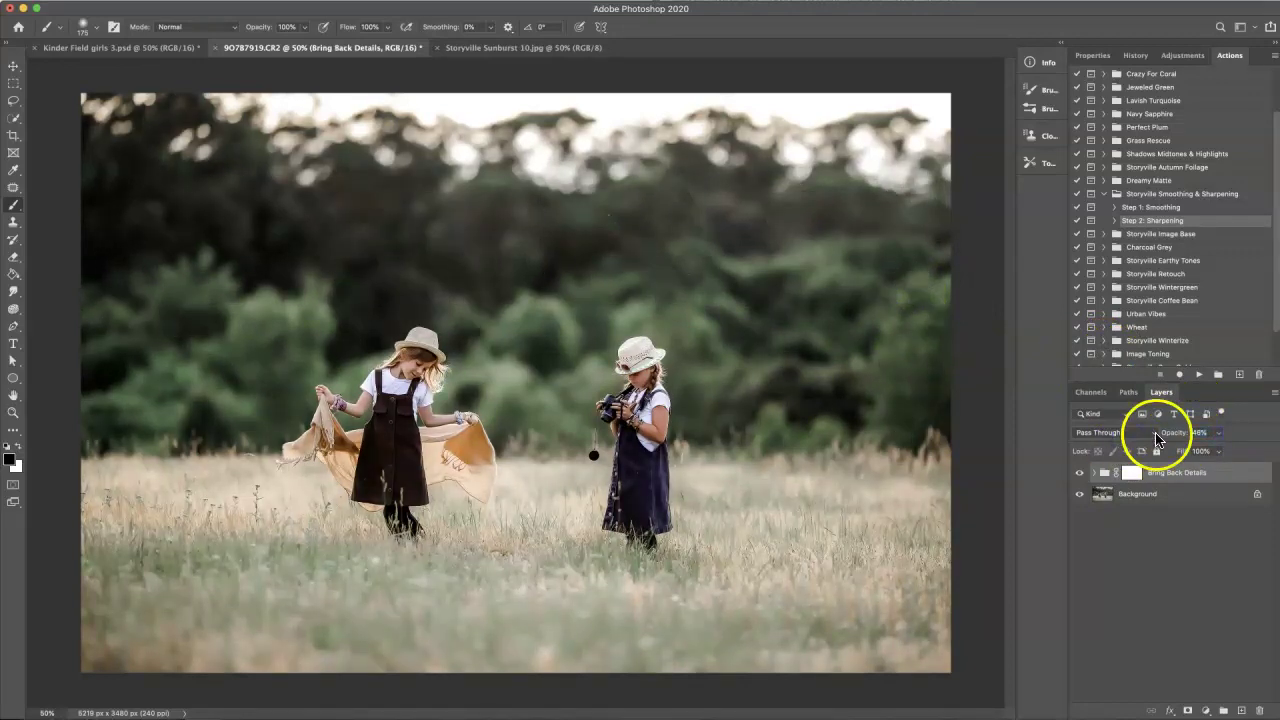
pyautogui.moveTo(1157, 430)
pyautogui.mouseDown()
pyautogui.moveTo(1194, 429)
pyautogui.moveTo(1177, 434)
pyautogui.mouseUp()
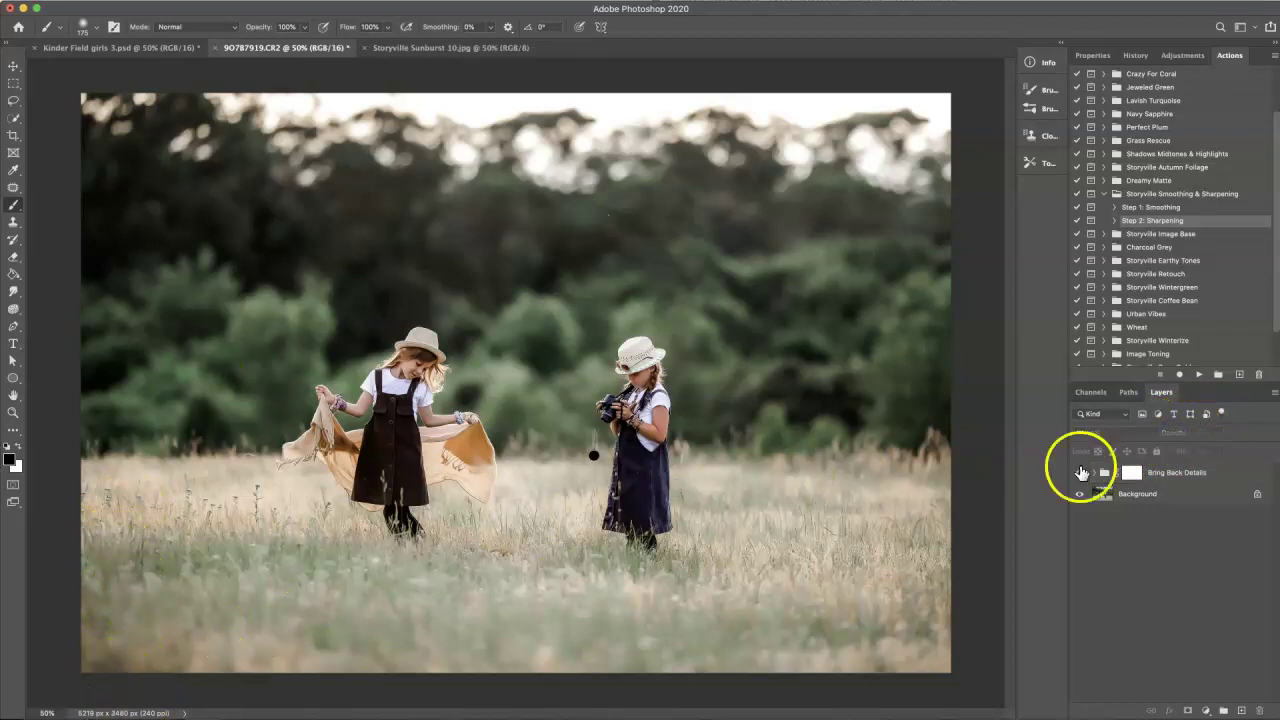
# - Paint black at 42% brush opacity on the Bring Back Details mask over the camera girl's face and arm to reduce the sharpening
pyautogui.press('super+plus')
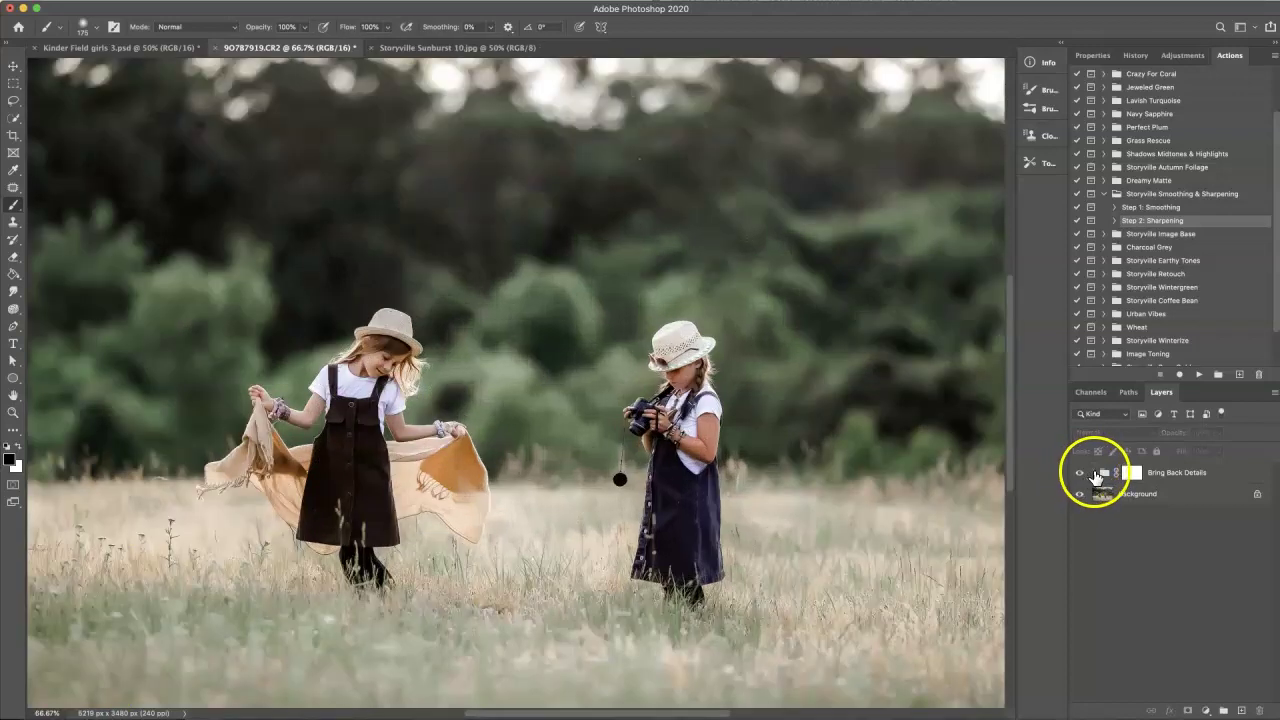
pyautogui.click(1131, 472)
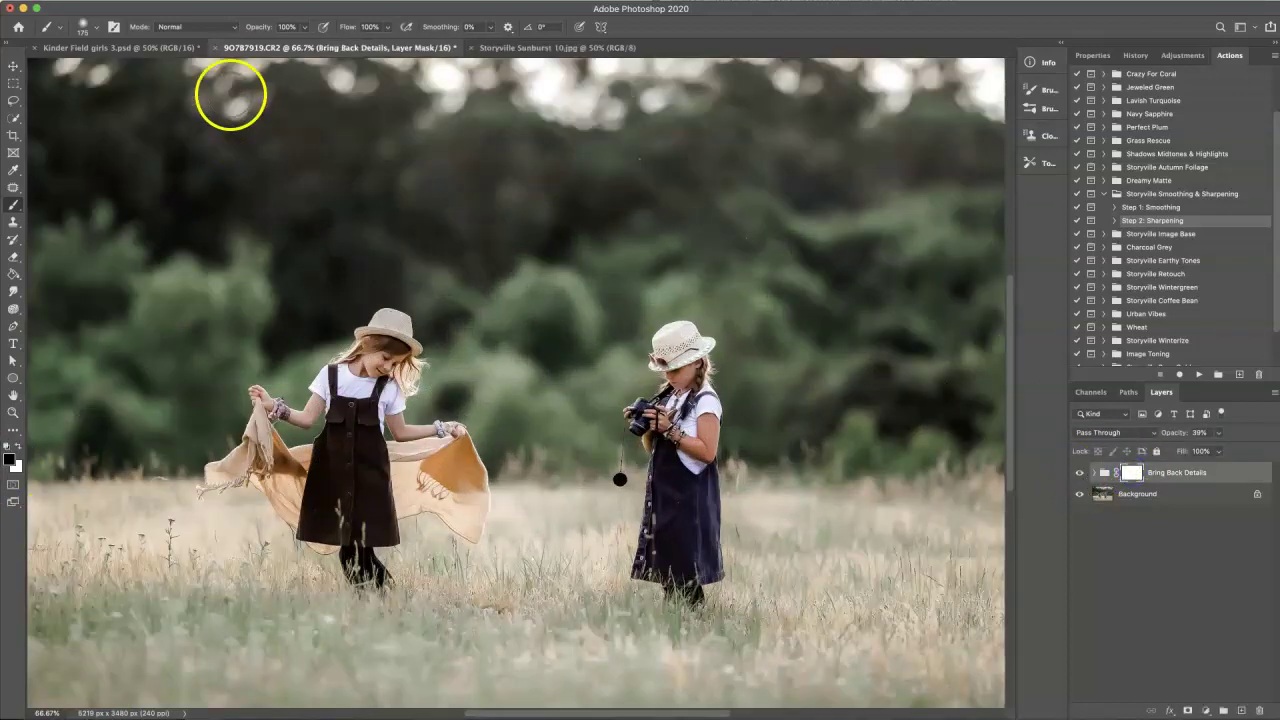
pyautogui.moveTo(268, 27); pyautogui.dragTo(256, 32)
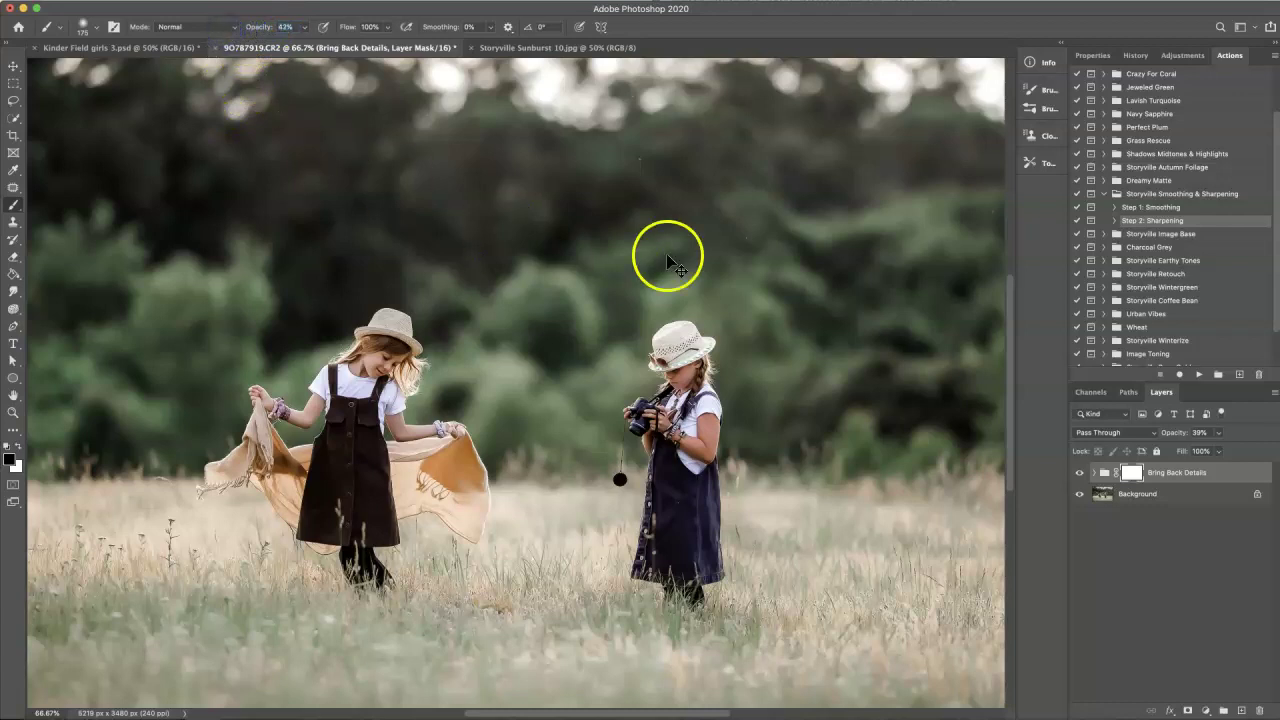
pyautogui.press('super+plus')
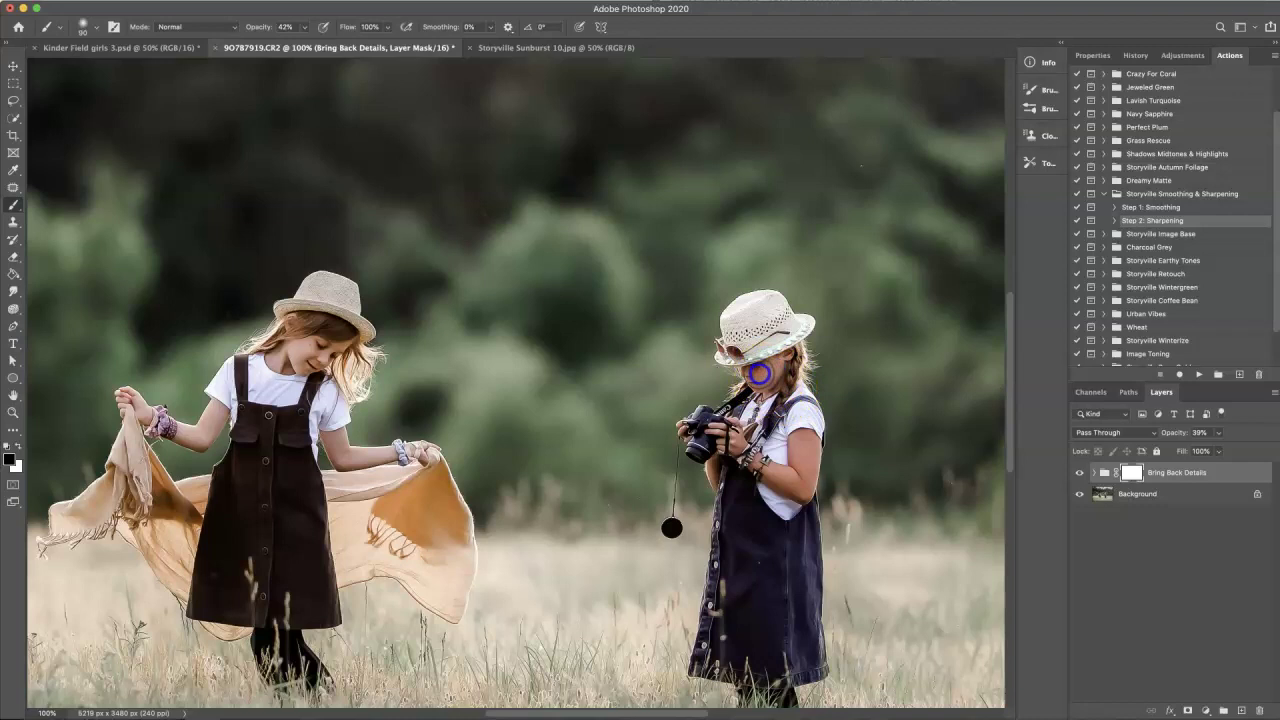
pyautogui.moveTo(762, 387); pyautogui.dragTo(771, 382)
pyautogui.press('[')
pyautogui.moveTo(766, 474); pyautogui.dragTo(796, 483)
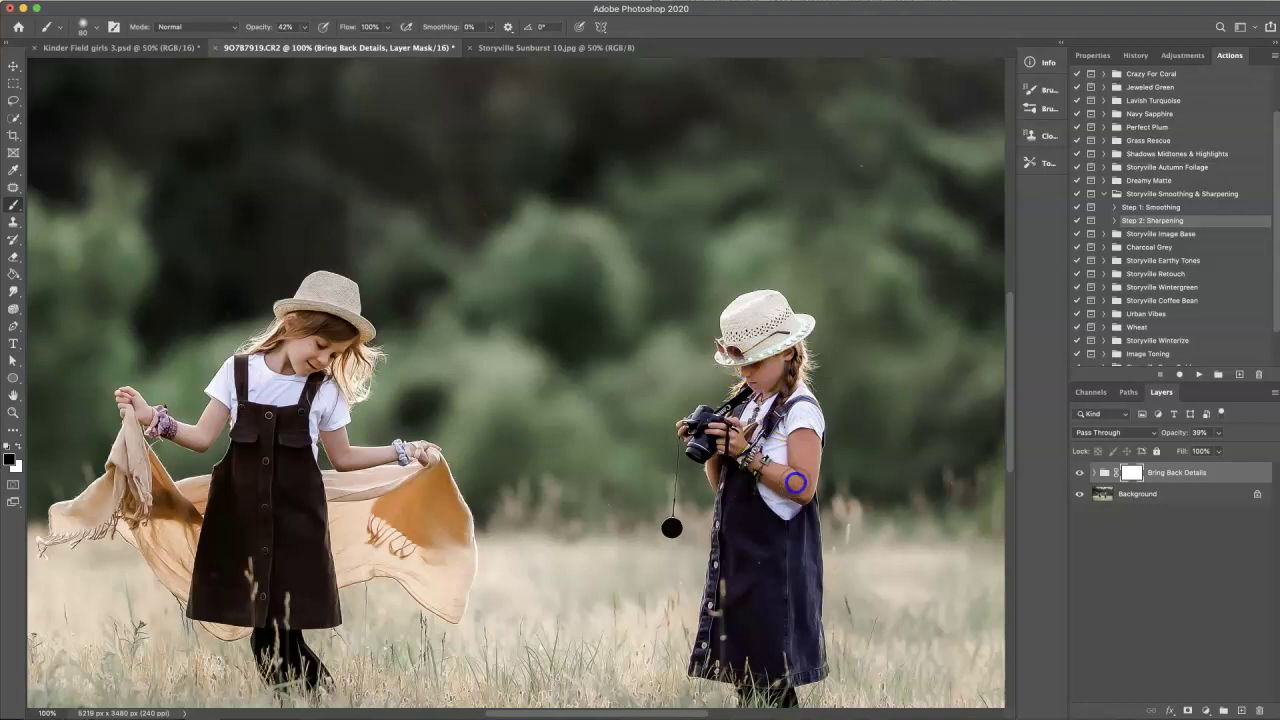
pyautogui.click(775, 370)
# - Paint black at 59% brush opacity on the Bring Back Details mask over both girls' faces, arms and hands
pyautogui.moveTo(258, 29); pyautogui.dragTo(252, 27)
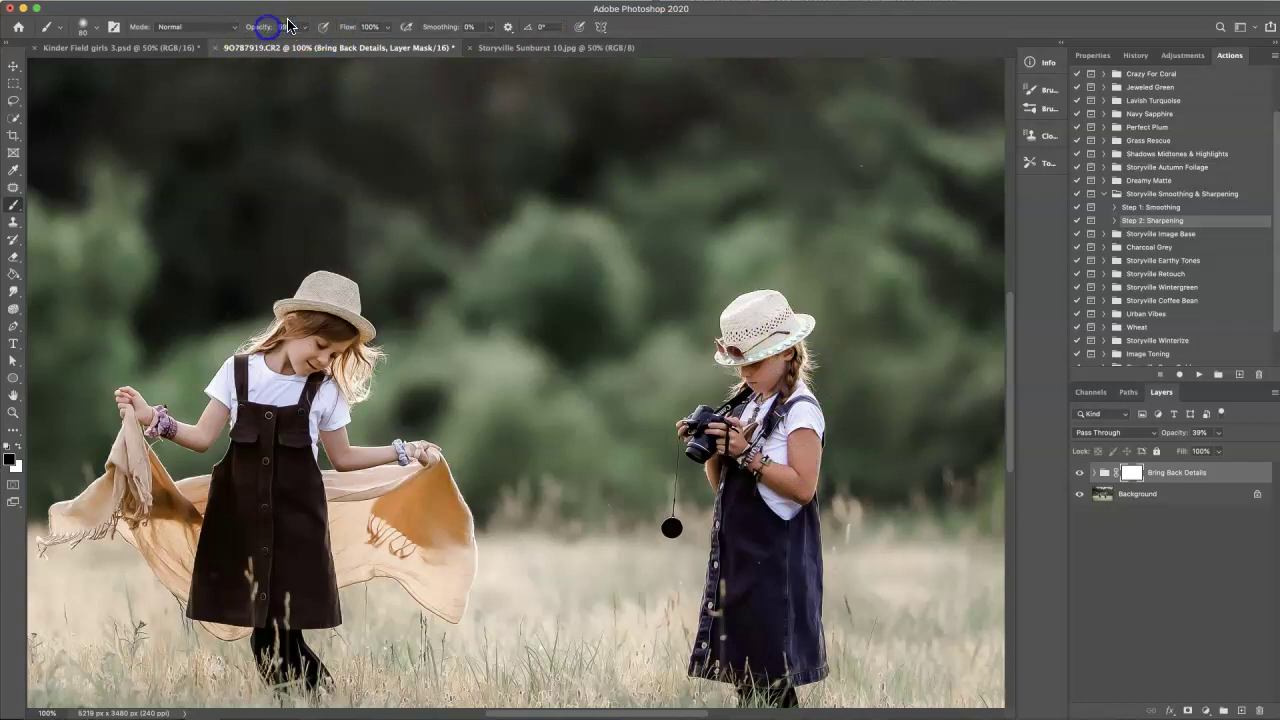
pyautogui.click(770, 376)
pyautogui.moveTo(768, 397)
pyautogui.mouseDown()
pyautogui.moveTo(731, 429)
pyautogui.moveTo(728, 450)
pyautogui.mouseUp()
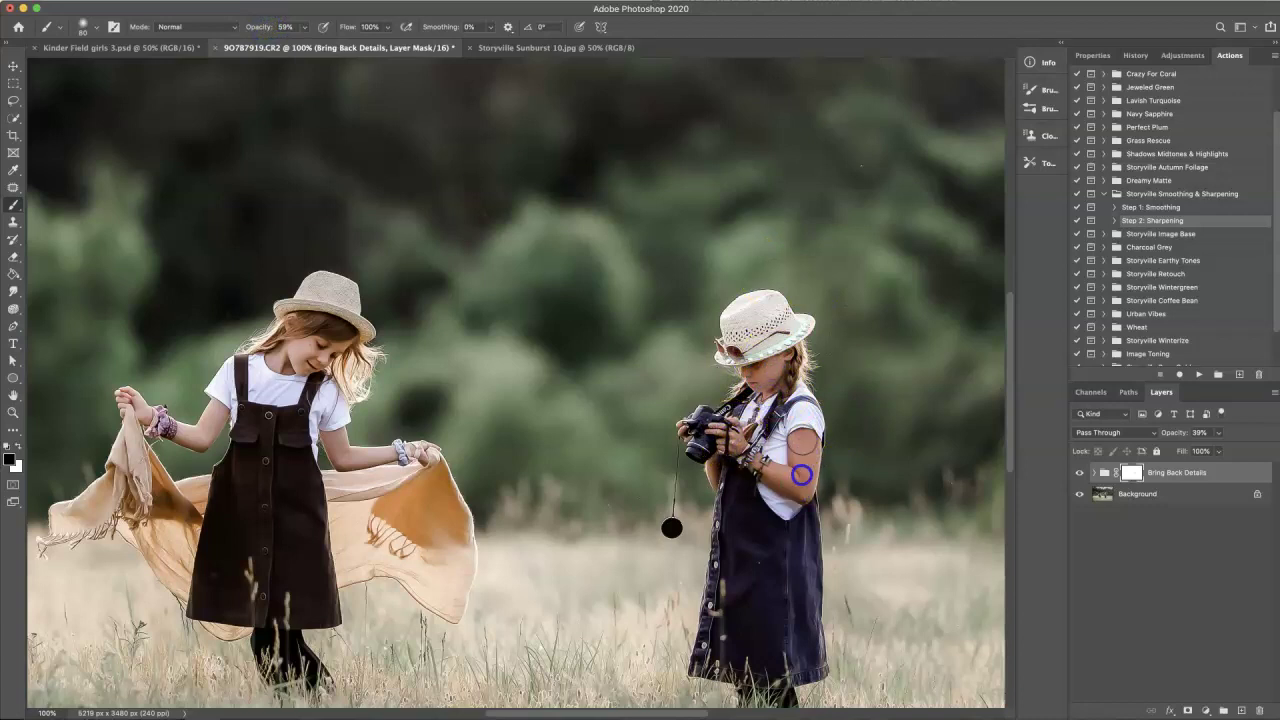
pyautogui.moveTo(345, 426)
pyautogui.mouseDown()
pyautogui.moveTo(357, 429)
pyautogui.moveTo(334, 438)
pyautogui.mouseUp()
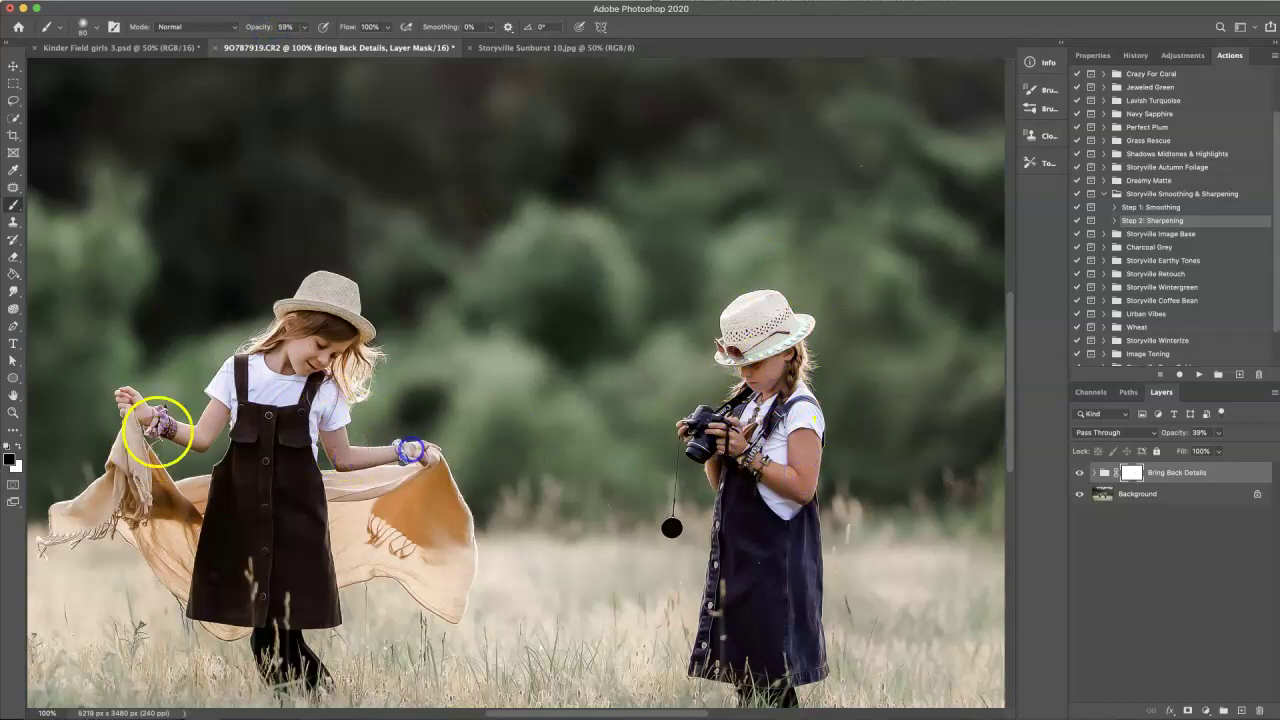
pyautogui.moveTo(157, 430); pyautogui.dragTo(200, 440)
pyautogui.moveTo(289, 350)
pyautogui.mouseDown()
pyautogui.moveTo(331, 350)
pyautogui.moveTo(299, 383)
pyautogui.moveTo(320, 382)
pyautogui.moveTo(420, 463)
pyautogui.mouseUp()
# - Flatten the sharpened image into a single background layer
pyautogui.press('super+minus')
pyautogui.press('super+minus')
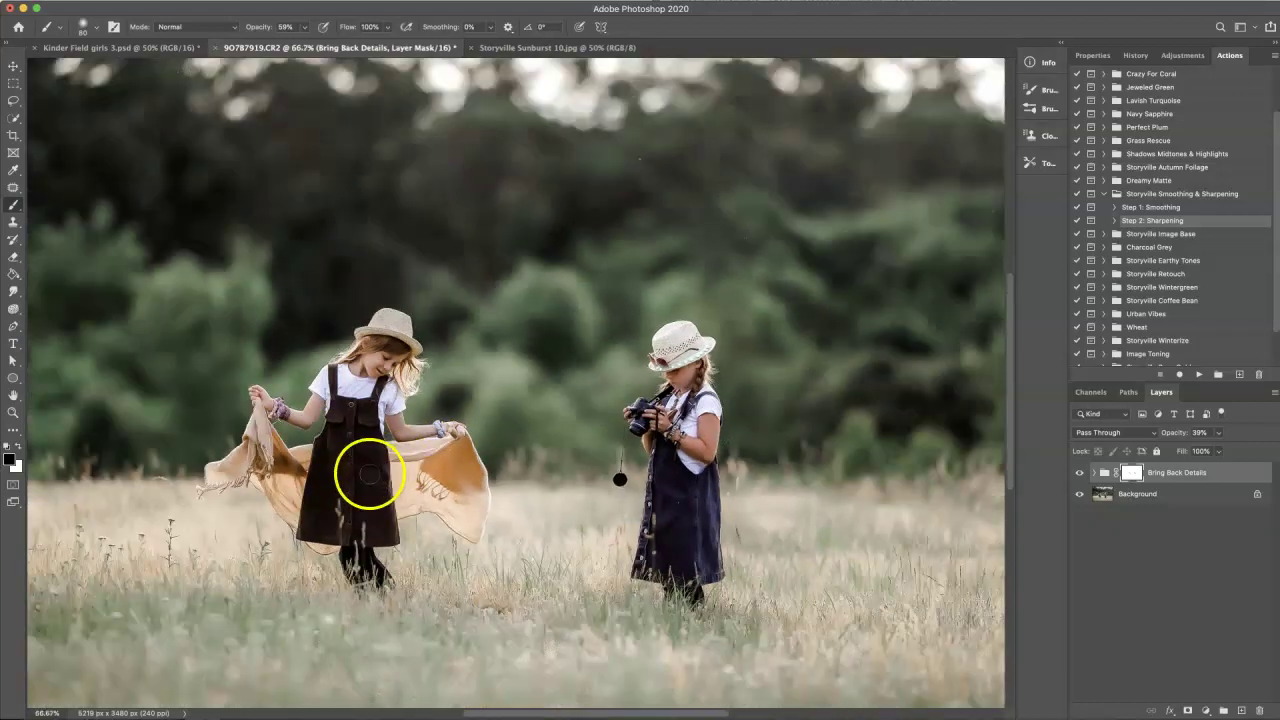
pyautogui.click(143, 6)
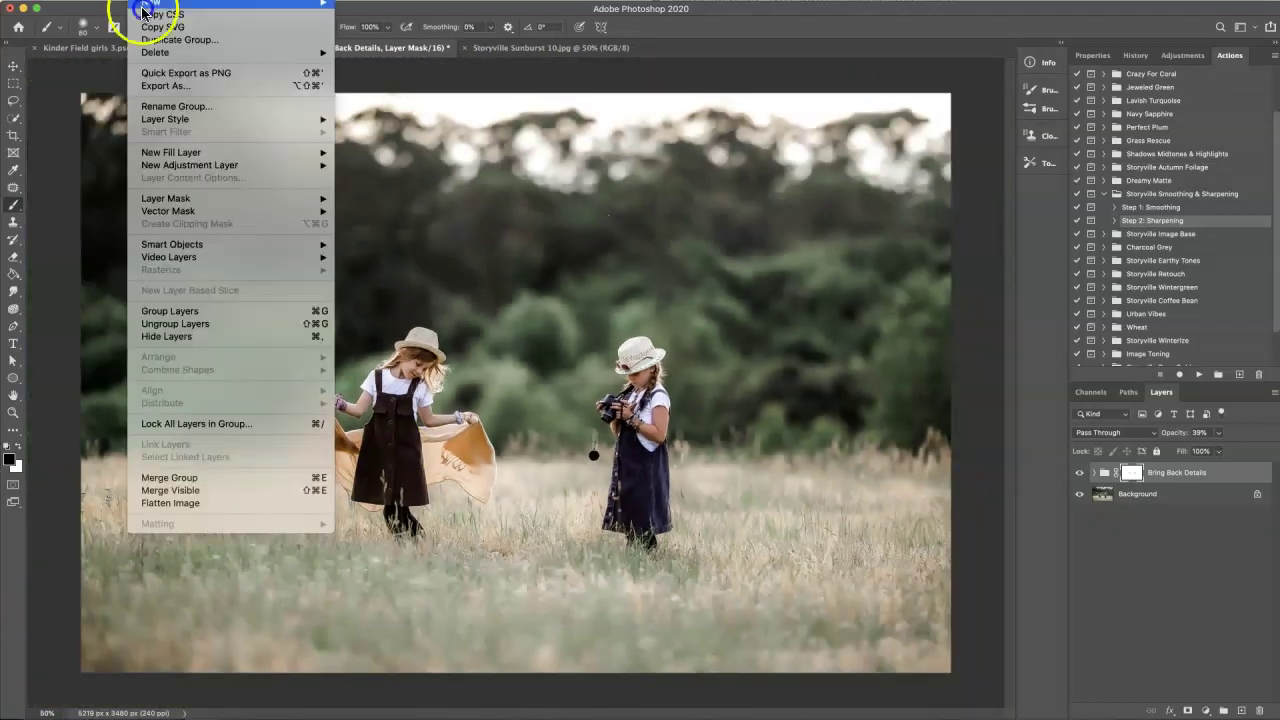
pyautogui.click(181, 504)
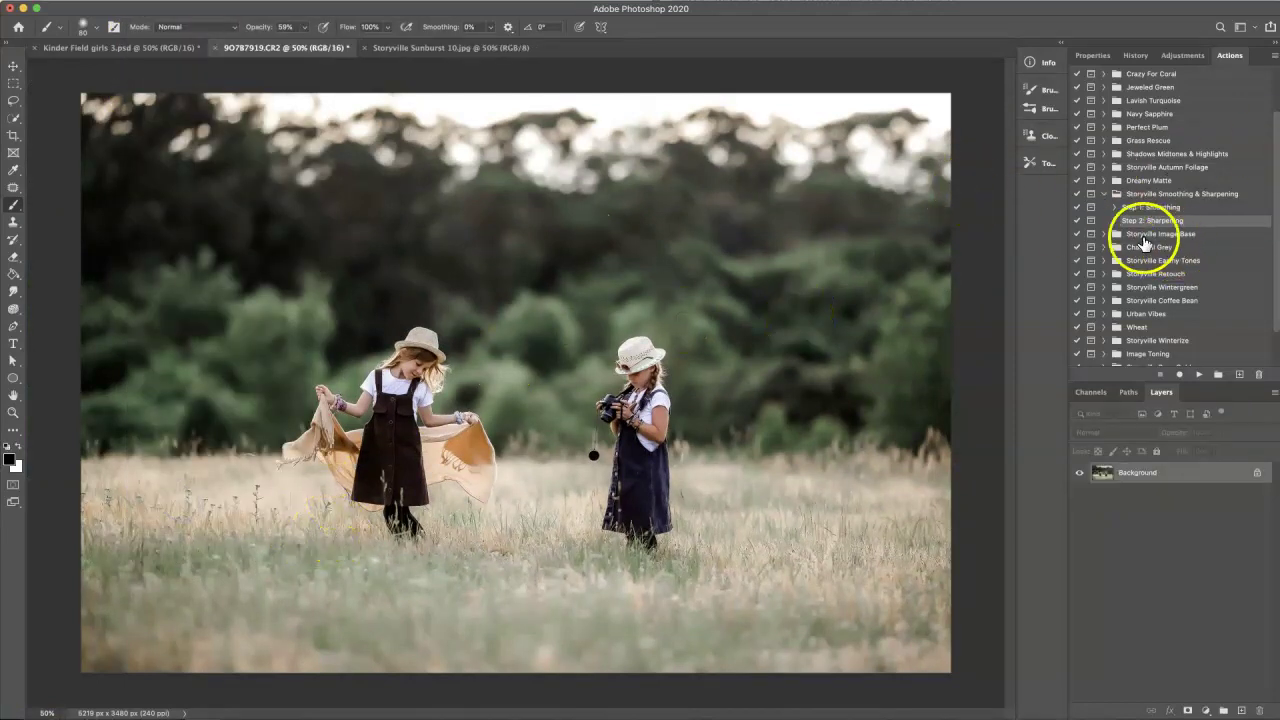
# - Run the Storyville Image Base action and continue past its opacity message
pyautogui.click(1103, 233)
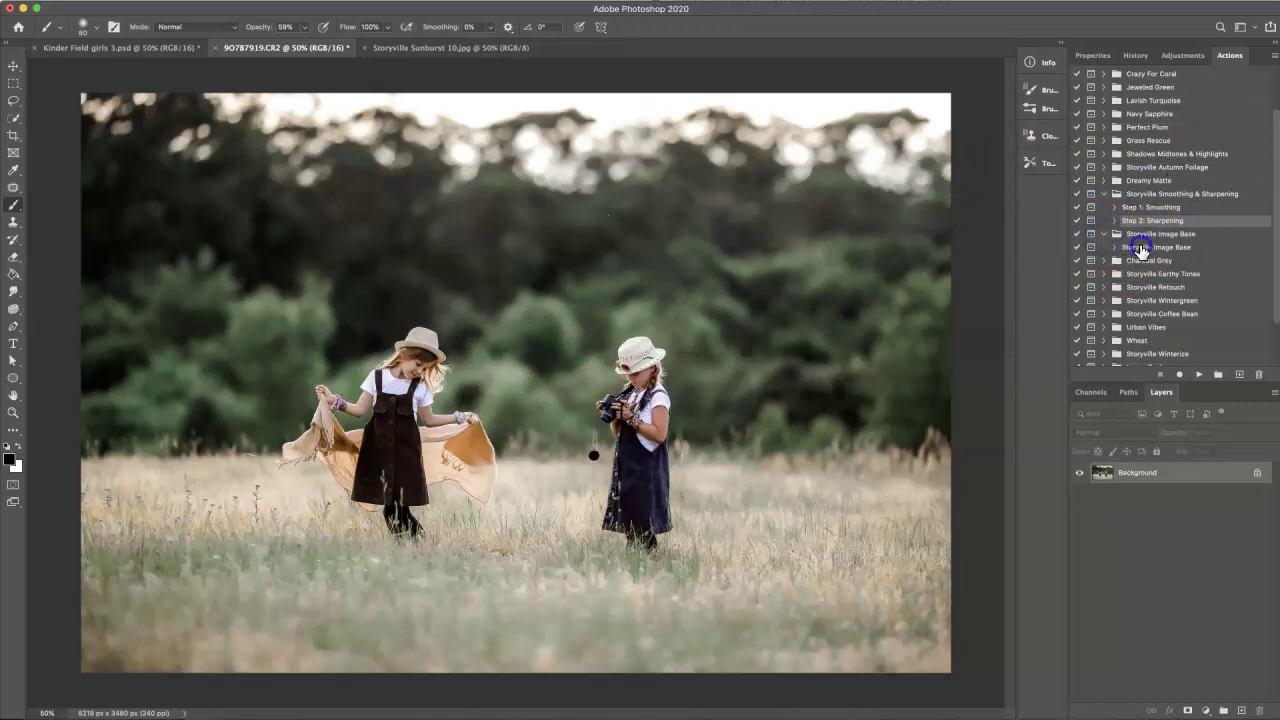
pyautogui.click(1140, 250)
pyautogui.click(1199, 374)
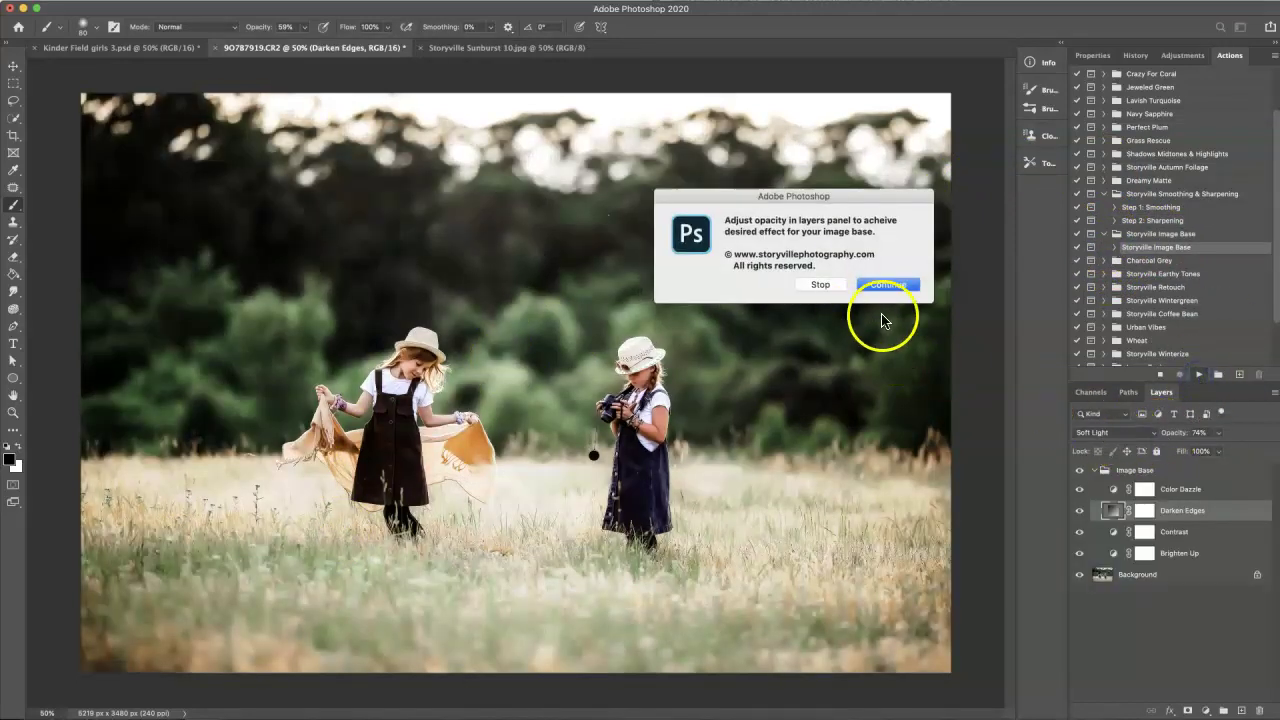
pyautogui.click(886, 285)
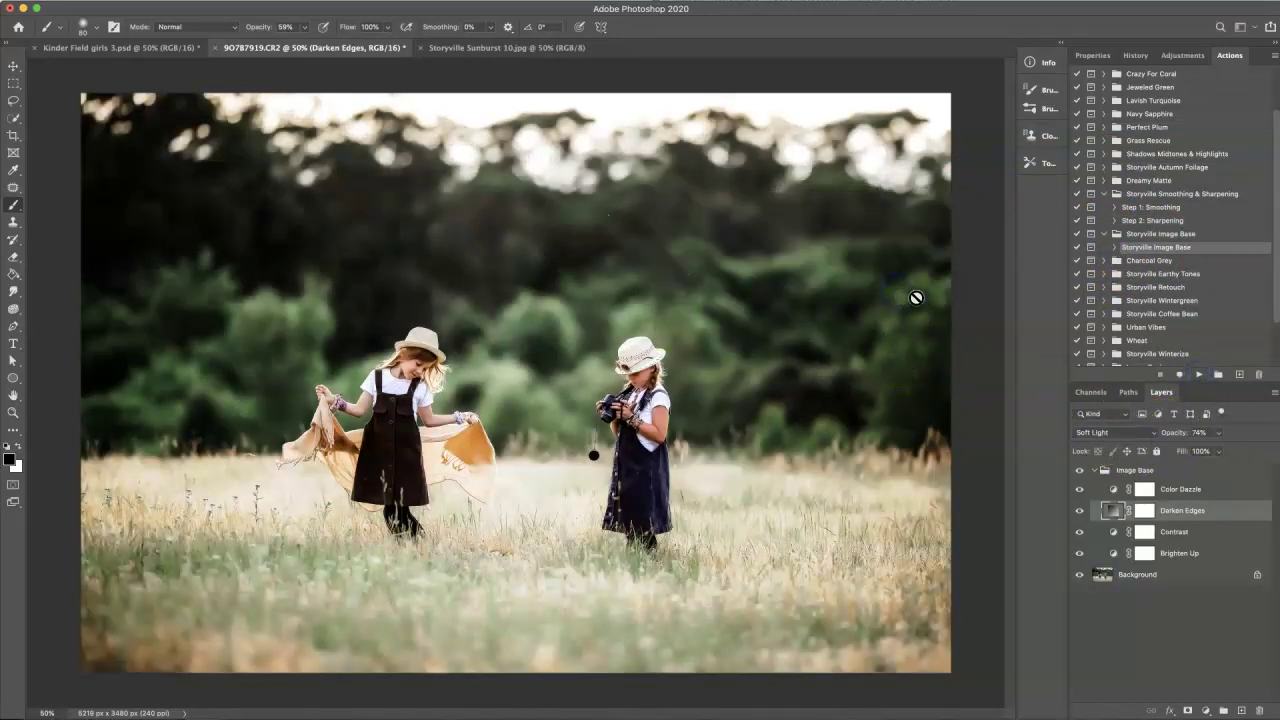
# - Hide the Darken Edges and Color Dazzle layers and set the Brighten Up layer's opacity to 33%
pyautogui.click(1079, 512)
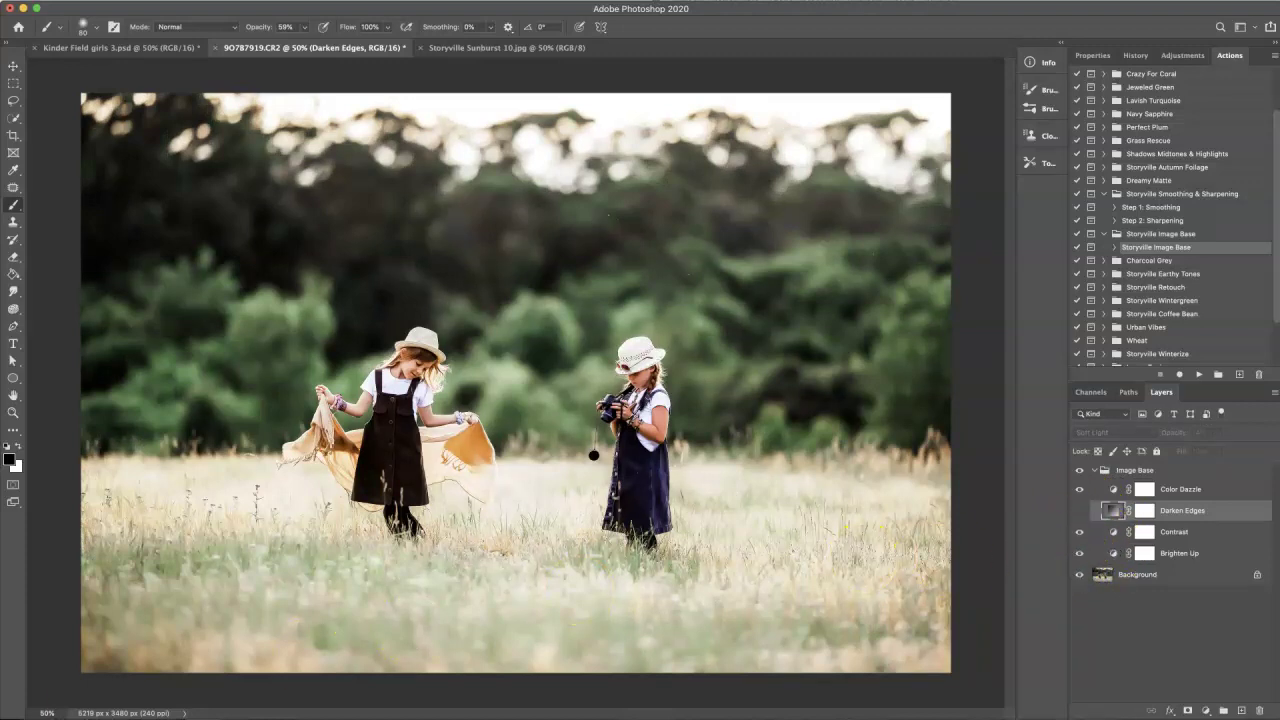
pyautogui.click(1080, 491)
pyautogui.click(1114, 556)
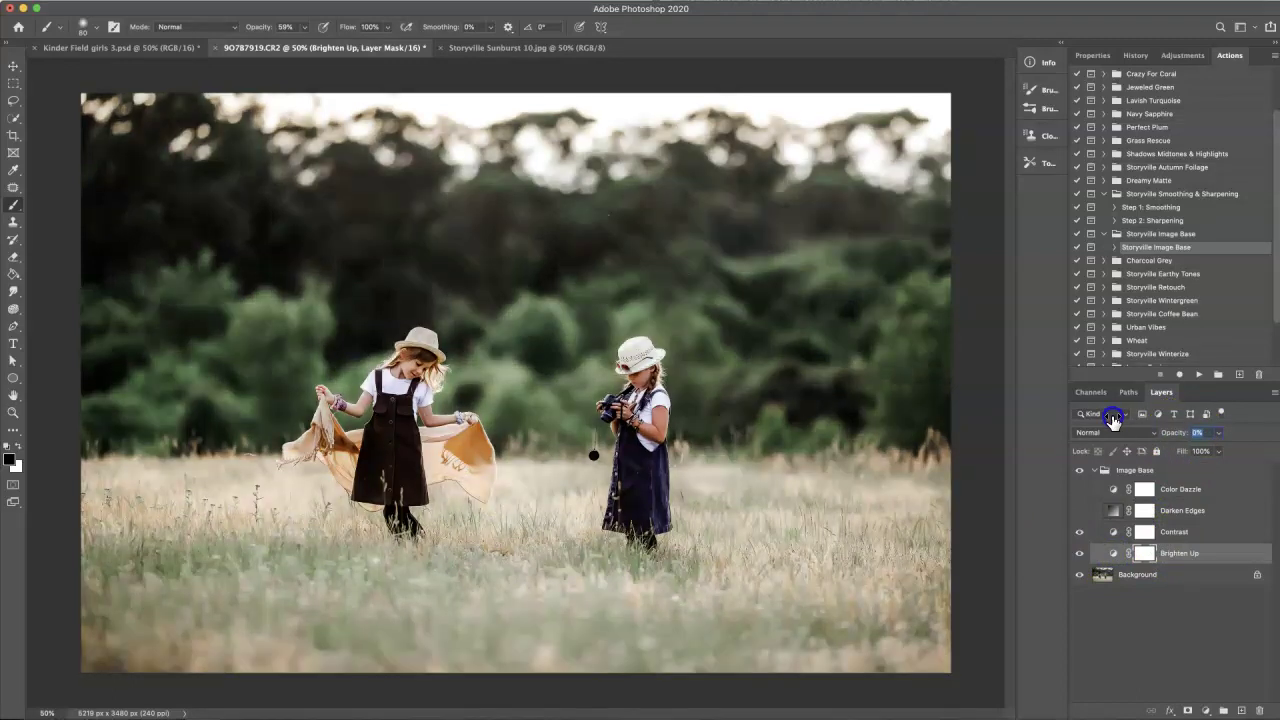
pyautogui.moveTo(1121, 425); pyautogui.dragTo(1124, 425)
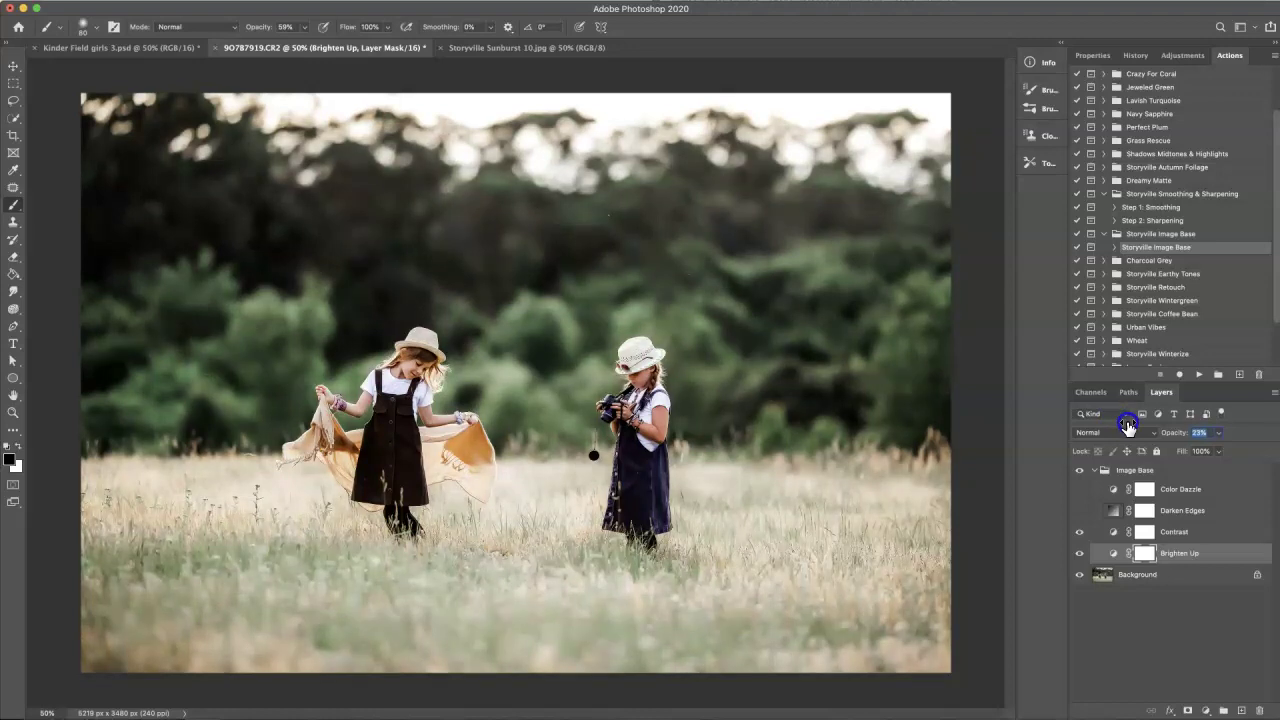
# - Paint black at 96% opacity with a 900 px brush on the Contrast layer's mask over the dark trees
pyautogui.click(1108, 531)
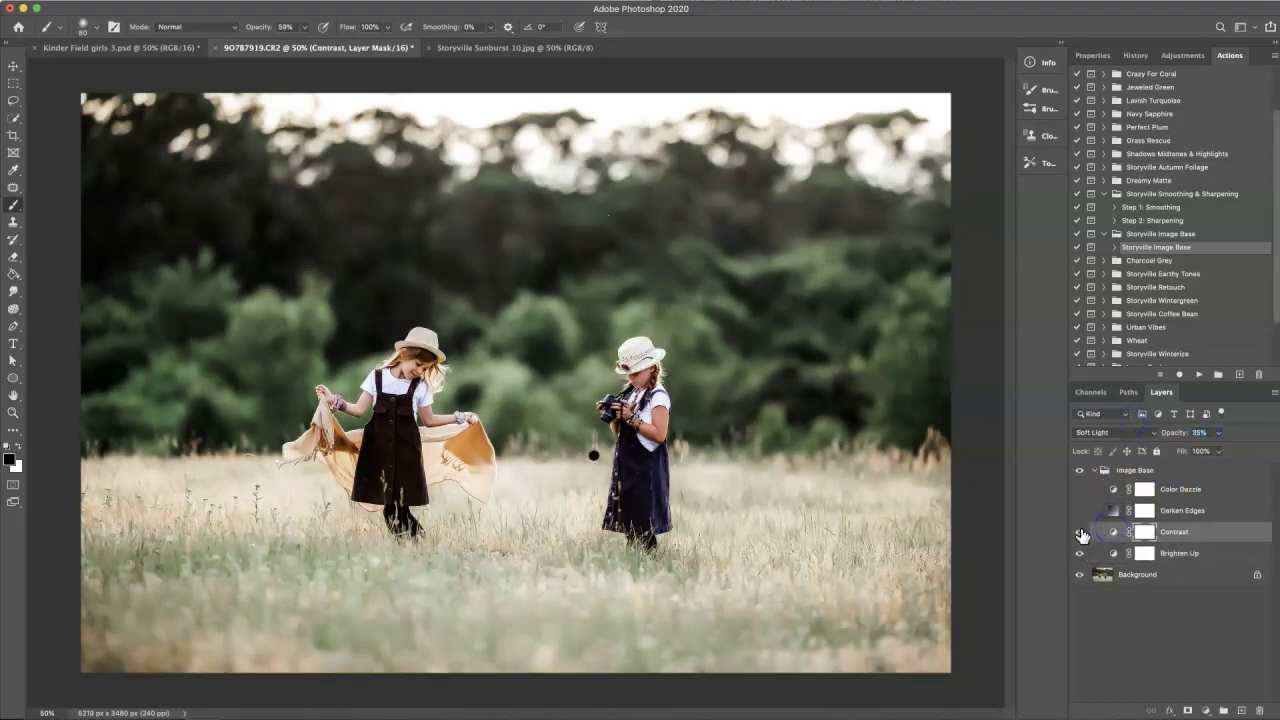
pyautogui.click(1080, 532)
pyautogui.click(1080, 532)
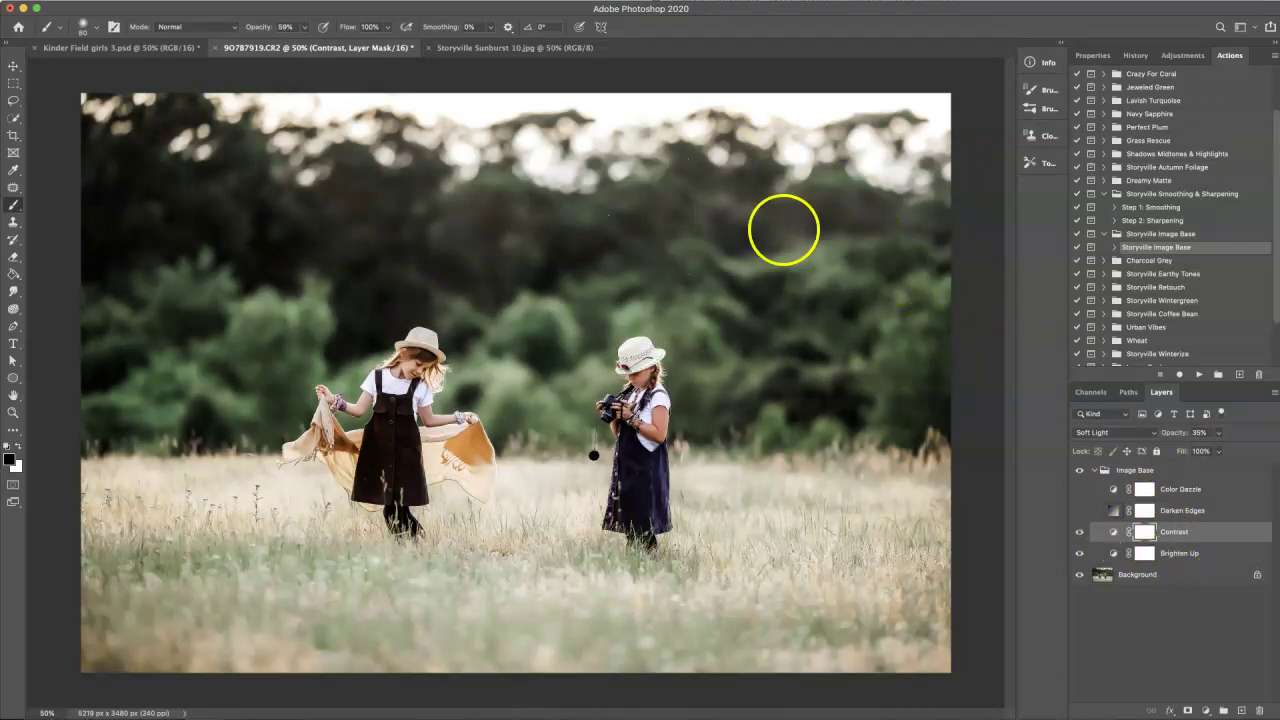
pyautogui.click(1145, 533)
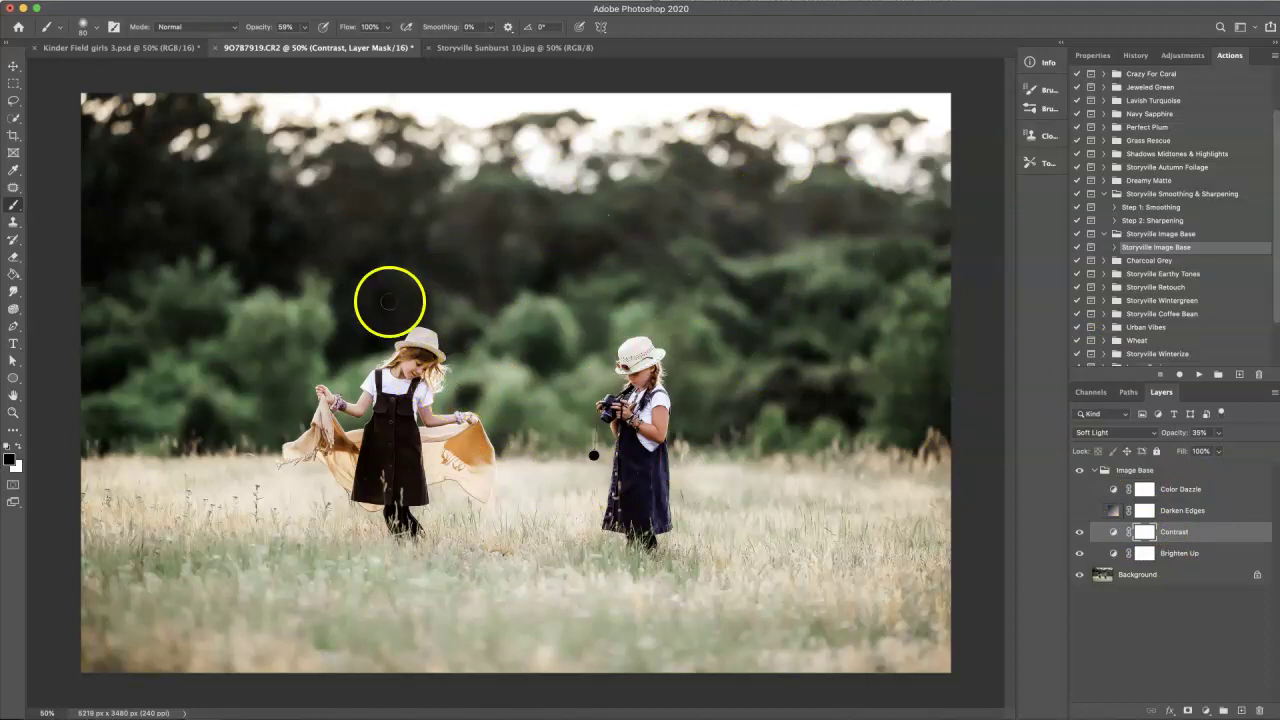
pyautogui.click(263, 22)
pyautogui.moveTo(155, 152)
pyautogui.mouseDown()
pyautogui.moveTo(126, 157)
pyautogui.moveTo(120, 143)
pyautogui.moveTo(137, 248)
pyautogui.moveTo(183, 153)
pyautogui.moveTo(247, 273)
pyautogui.moveTo(369, 343)
pyautogui.moveTo(473, 209)
pyautogui.moveTo(523, 251)
pyautogui.moveTo(600, 366)
pyautogui.moveTo(866, 260)
pyautogui.moveTo(870, 325)
pyautogui.mouseUp()
pyautogui.moveTo(284, 327)
pyautogui.mouseDown()
pyautogui.moveTo(100, 143)
pyautogui.moveTo(820, 163)
pyautogui.moveTo(489, 297)
pyautogui.moveTo(305, 305)
pyautogui.mouseUp()
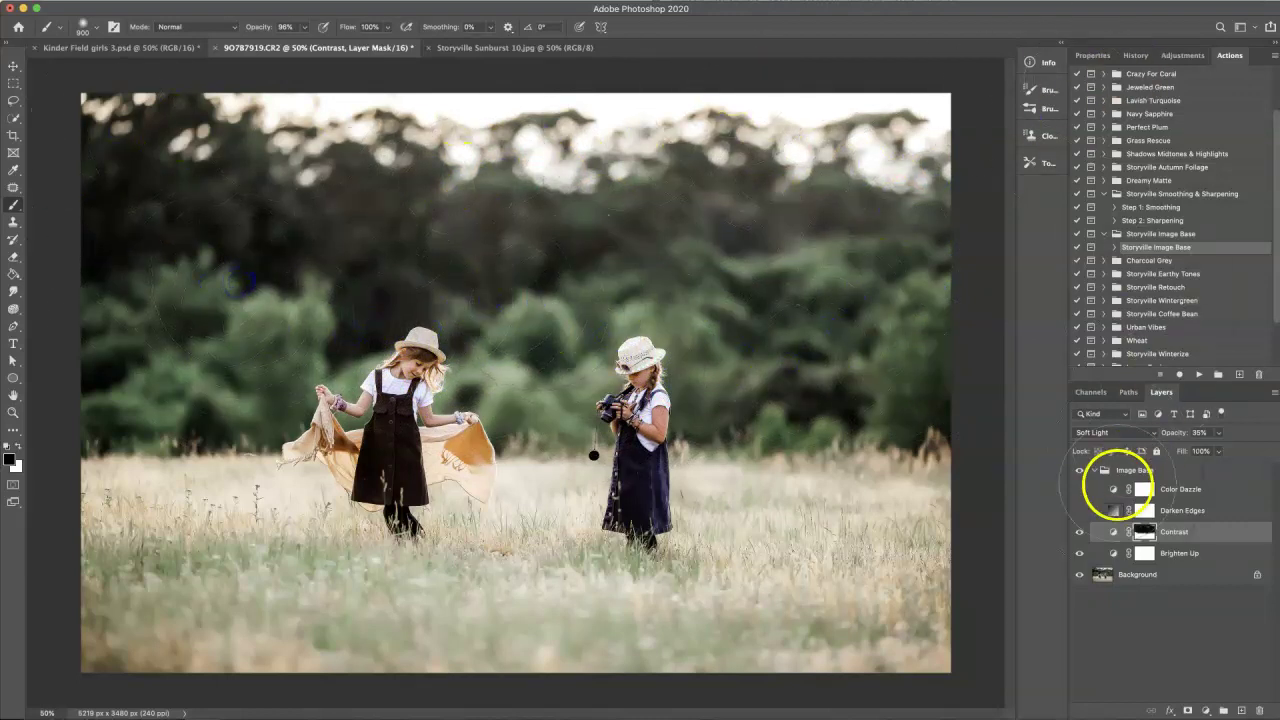
# - Compare the photo with and without the Image Base group and collapse the group
pyautogui.click(1079, 471)
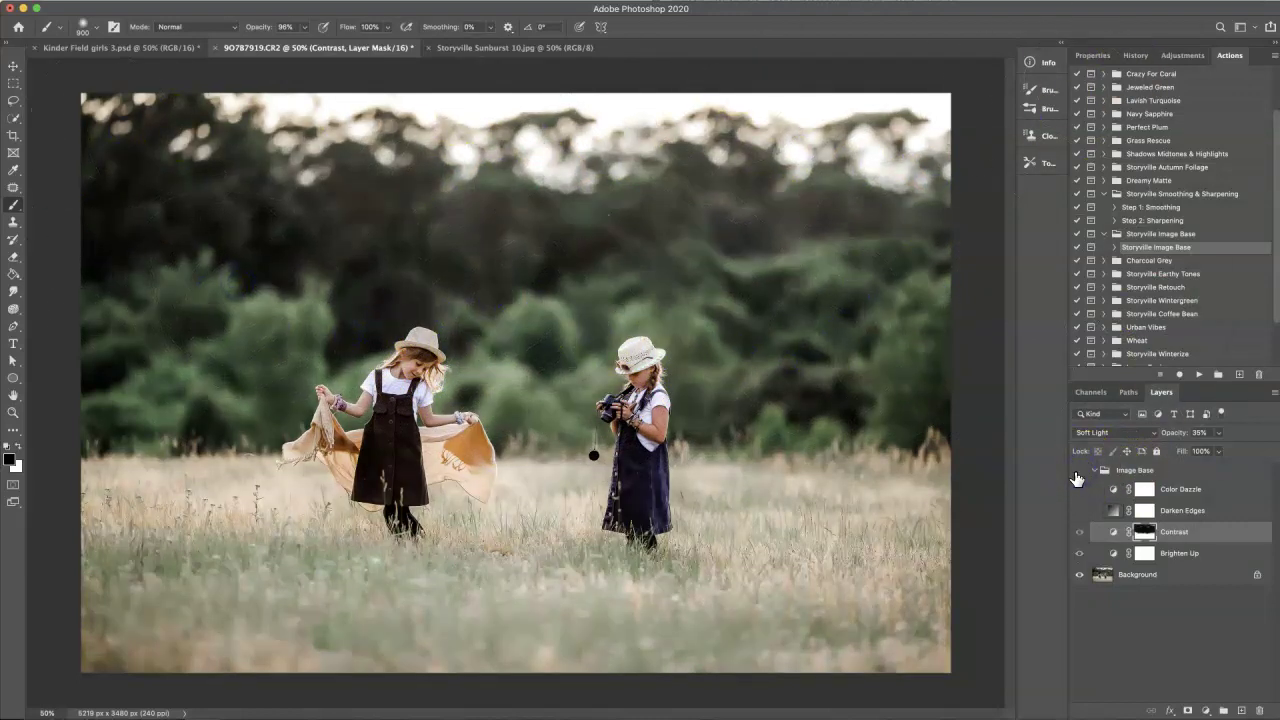
pyautogui.click(1079, 474)
pyautogui.click(1101, 472)
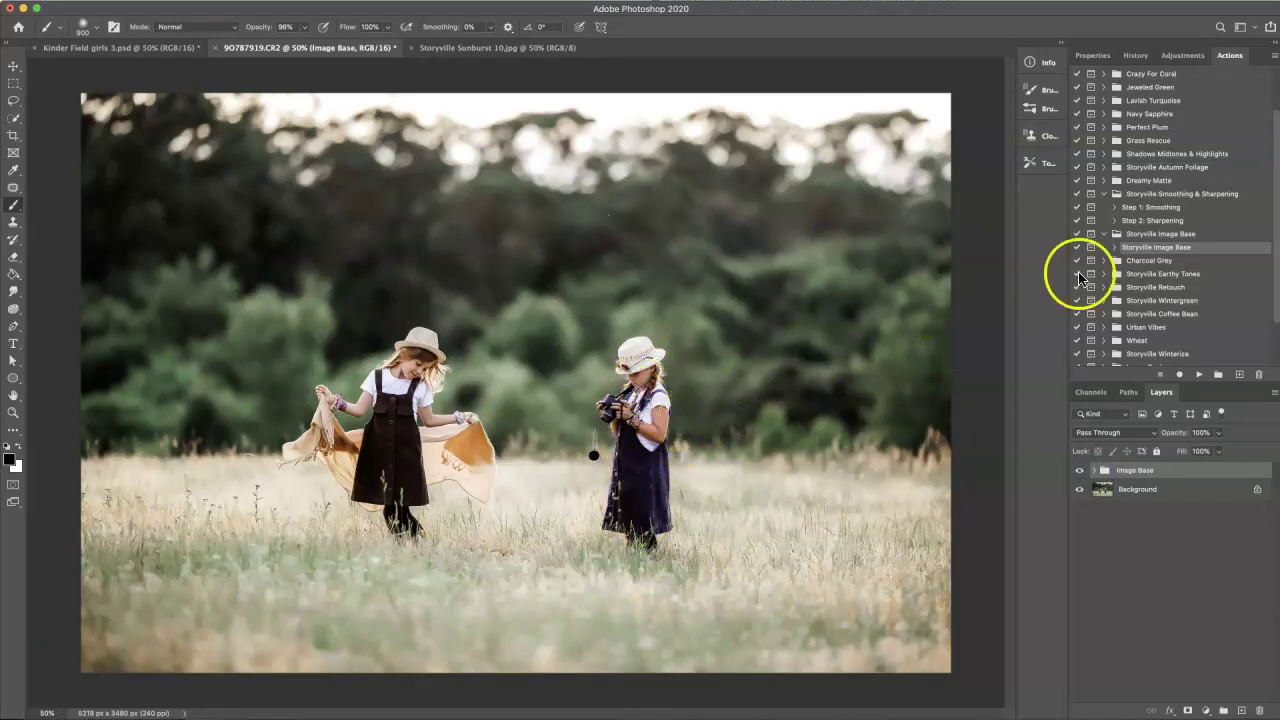
# - Run the Storyville Skin Color Correction action from the Storyville Retouch set
pyautogui.click(1104, 287)
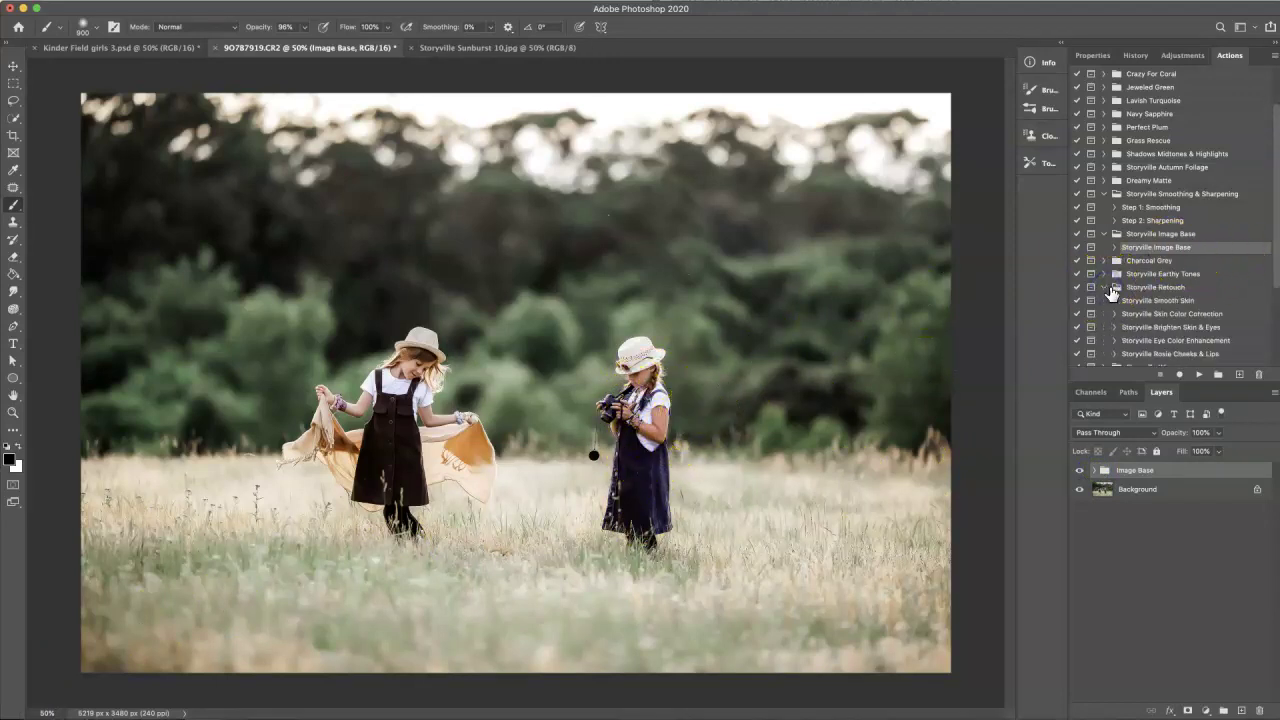
pyautogui.click(1200, 314)
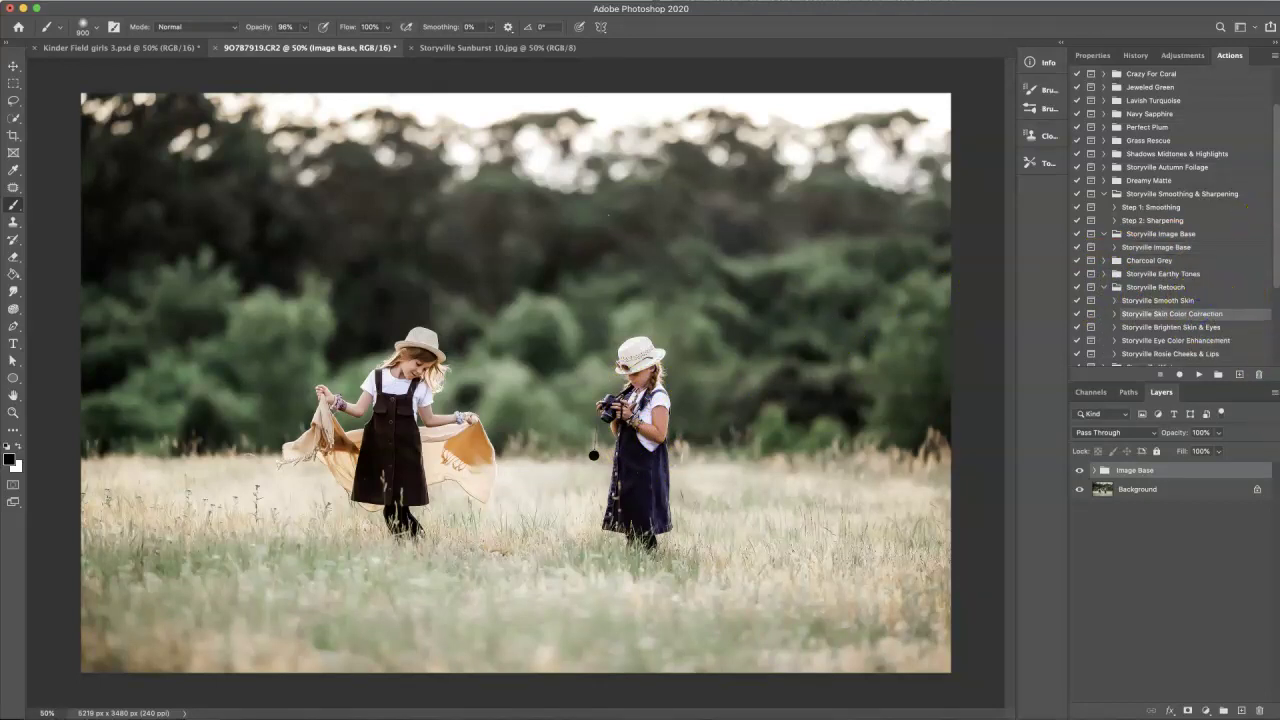
pyautogui.click(1200, 375)
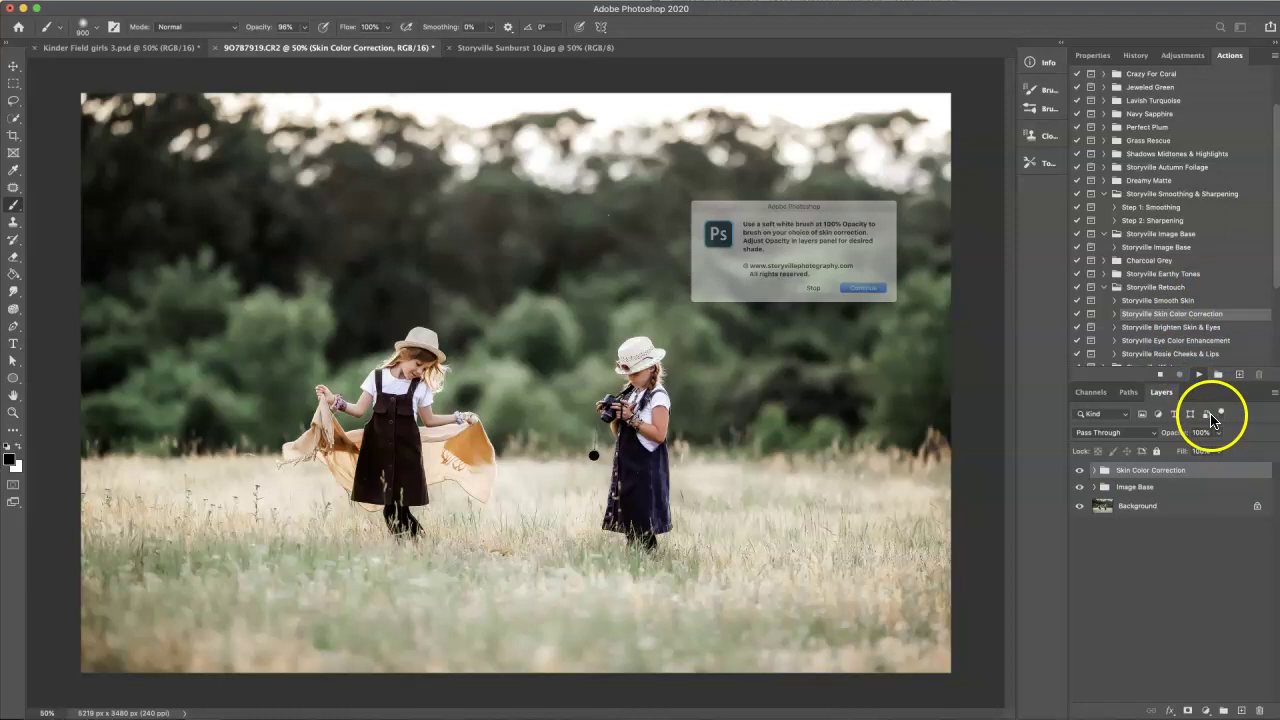
pyautogui.click(867, 303)
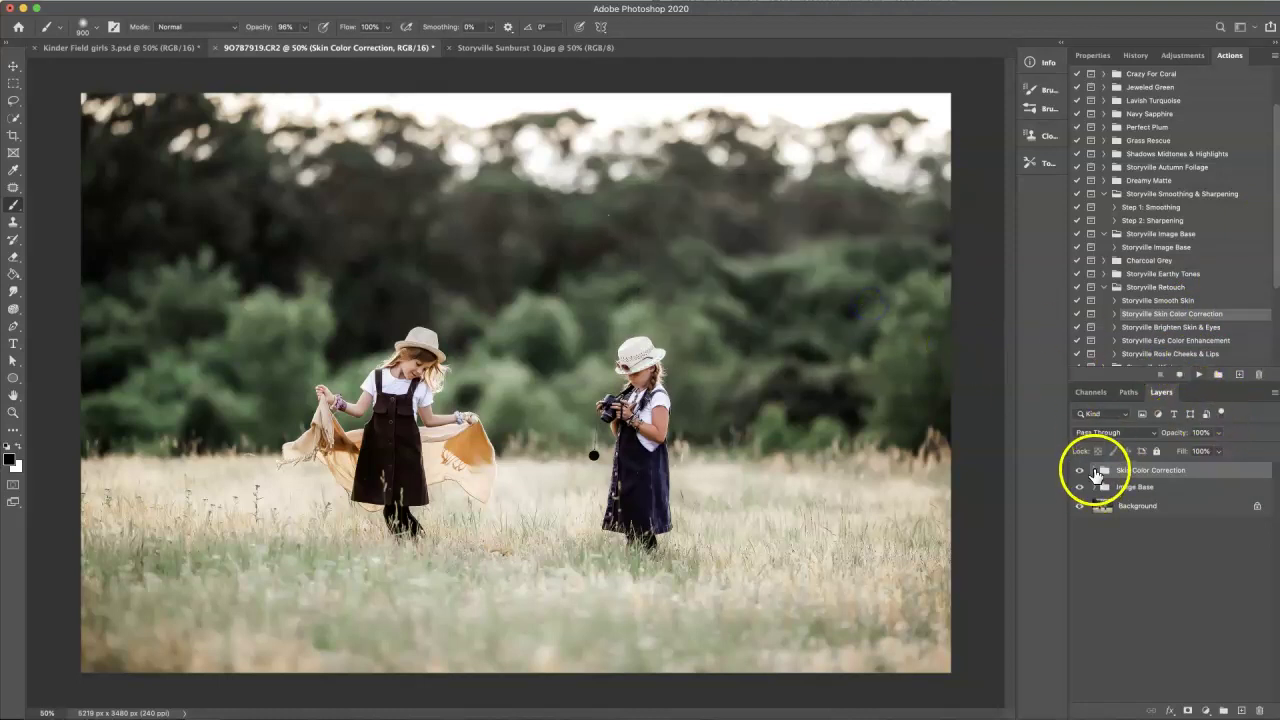
# - Paint white at 100% opacity with a small brush on the Reduce Red mask over the camera girl's arm and face, and collapse the Skin Color Correction group
pyautogui.click(1094, 470)
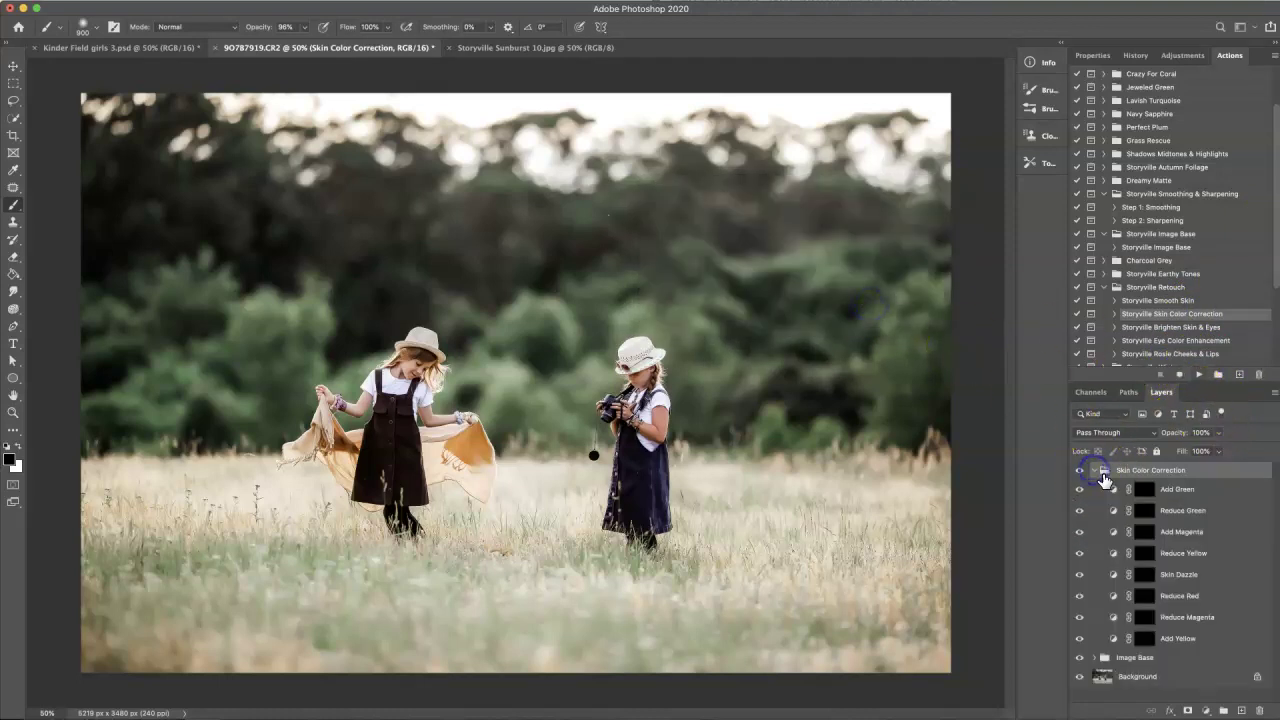
pyautogui.click(1144, 596)
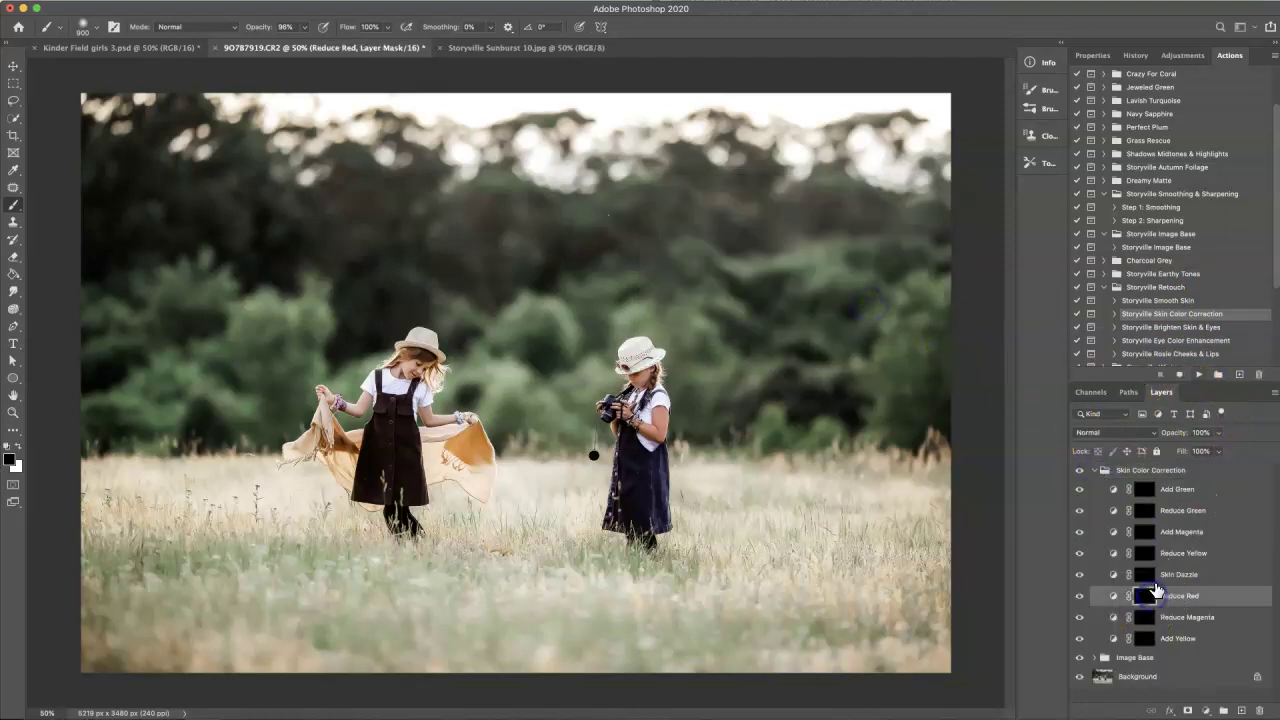
pyautogui.click(18, 447)
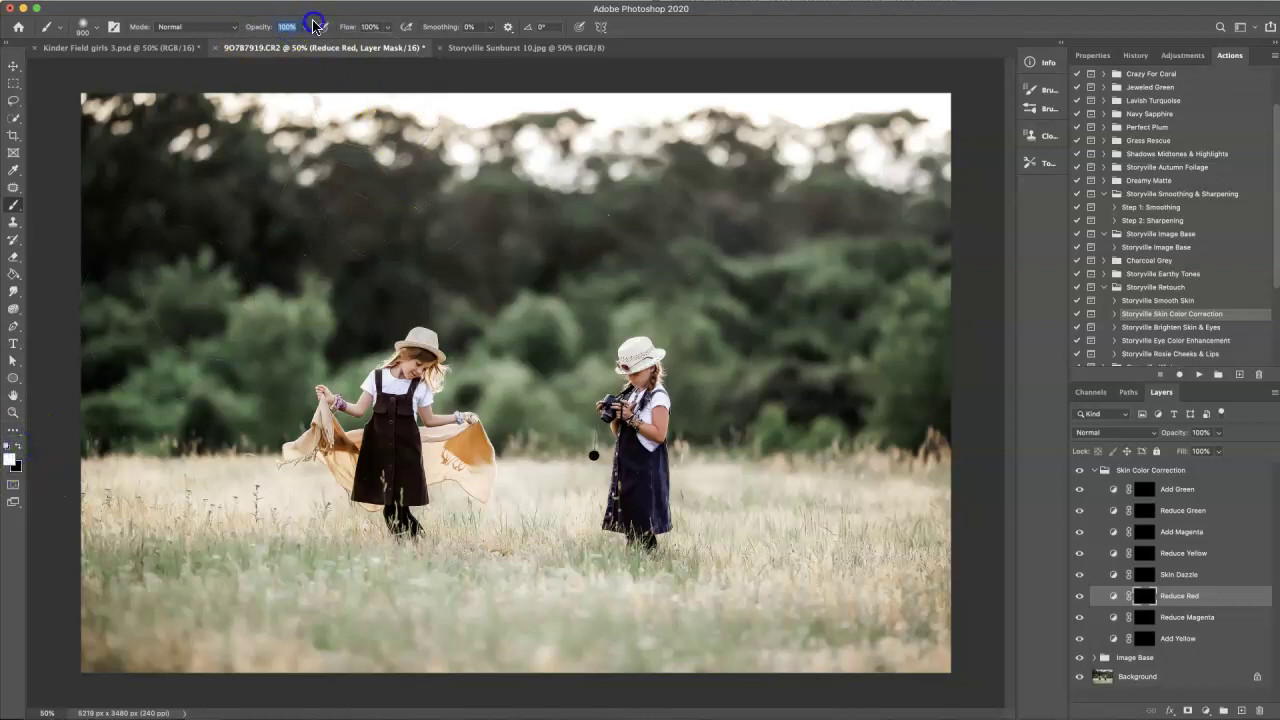
pyautogui.hotkey('ctrl', '+')
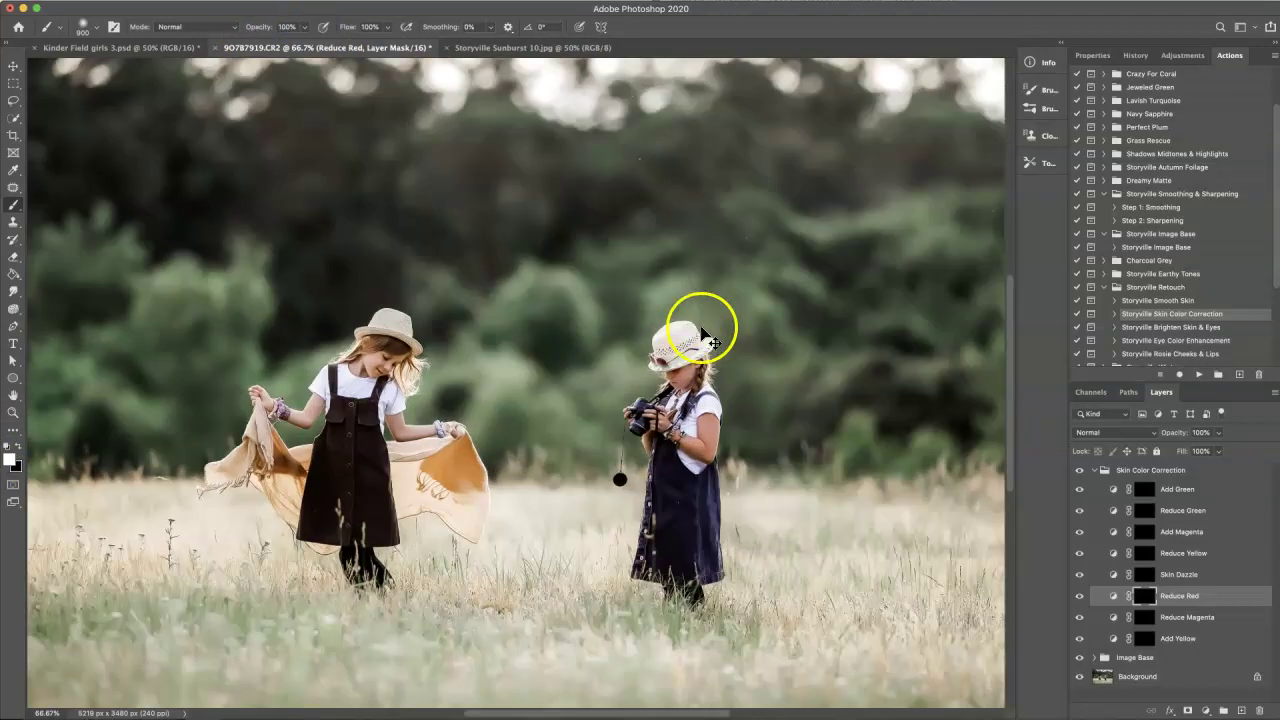
pyautogui.hotkey('ctrl', '+')
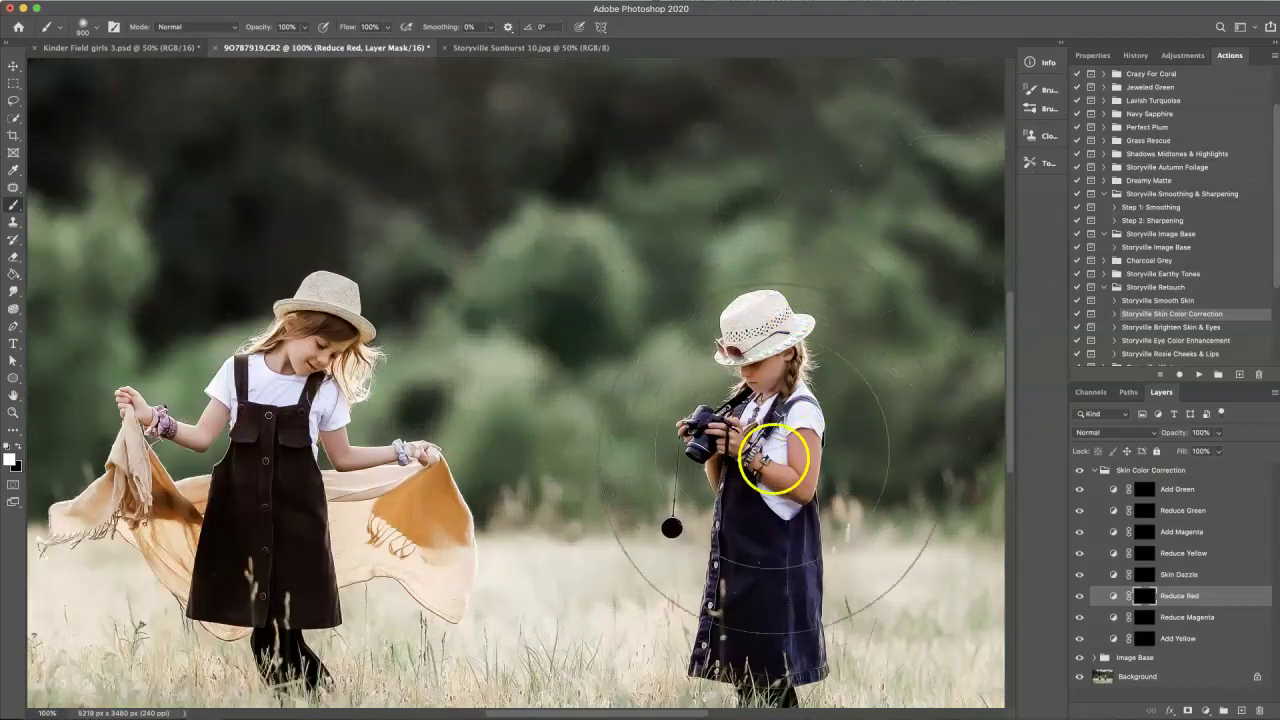
pyautogui.press('[')
pyautogui.press('[')
pyautogui.press('[')
pyautogui.press('[')
pyautogui.press('[')
pyautogui.press('[')
pyautogui.press('[')
pyautogui.press('[')
pyautogui.press('[')
pyautogui.press('[')
pyautogui.press('[')
pyautogui.press('[')
pyautogui.press('[')
pyautogui.press('[')
pyautogui.press('[')
pyautogui.press('[')
pyautogui.press('[')
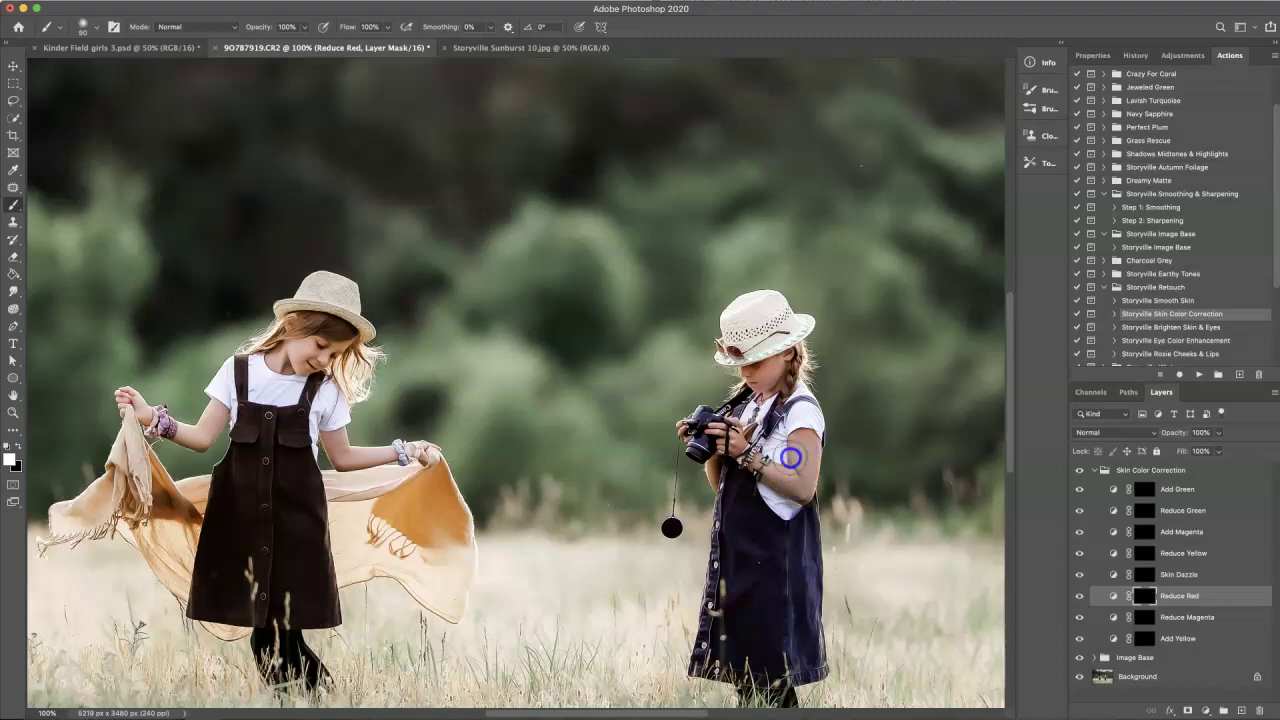
pyautogui.moveTo(791, 457); pyautogui.dragTo(795, 439)
pyautogui.moveTo(760, 374); pyautogui.dragTo(774, 360)
pyautogui.click(1094, 471)
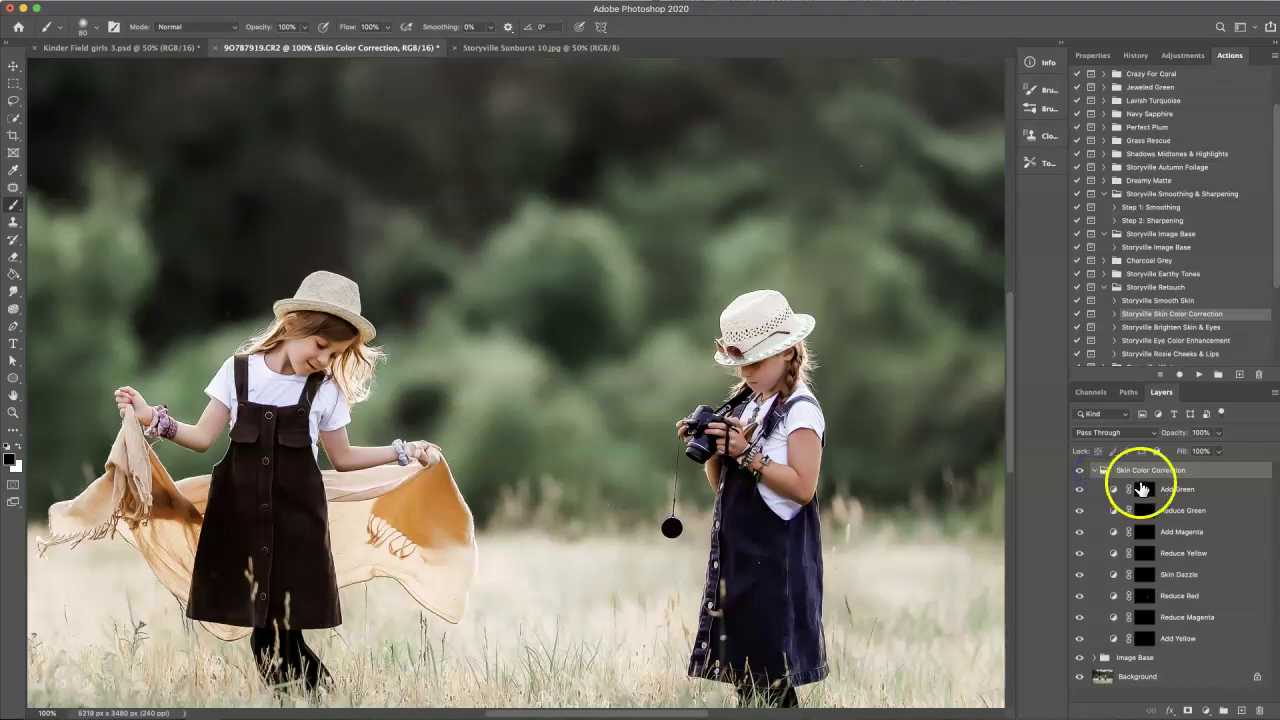
pyautogui.click(1095, 471)
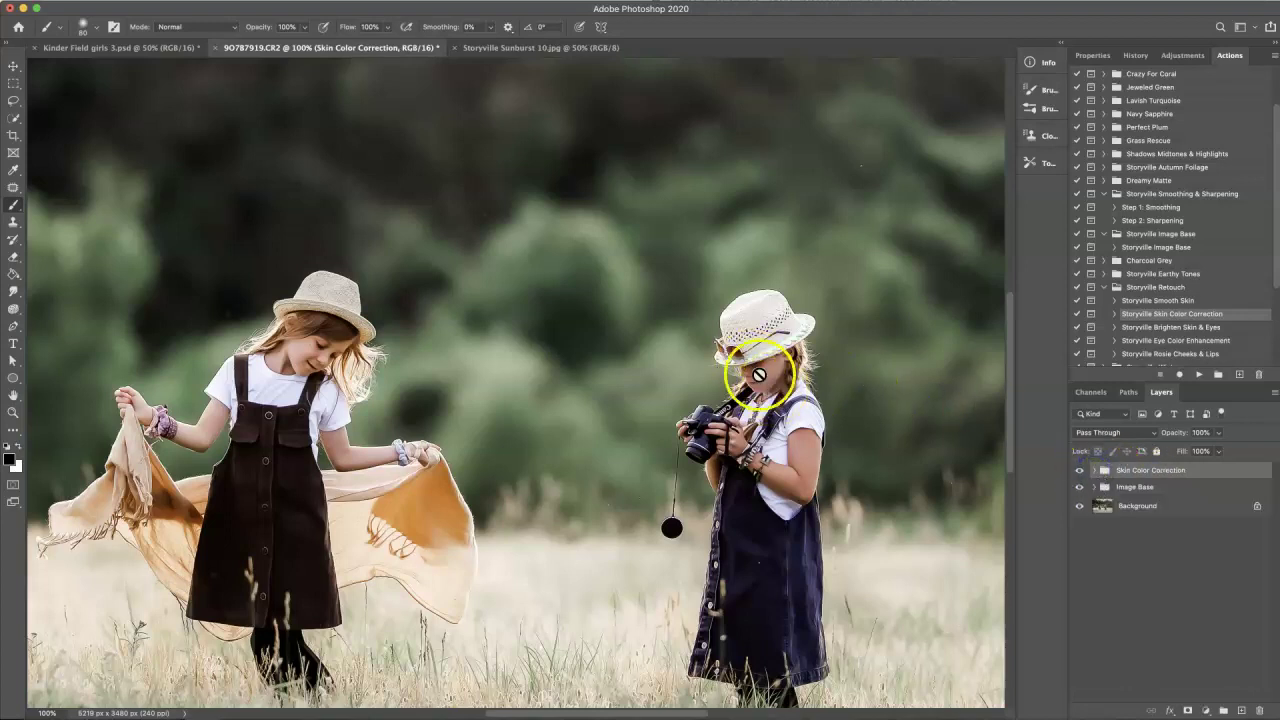
# - Duplicate the Background layer for retouching the camera girl's face
pyautogui.click(1105, 506)
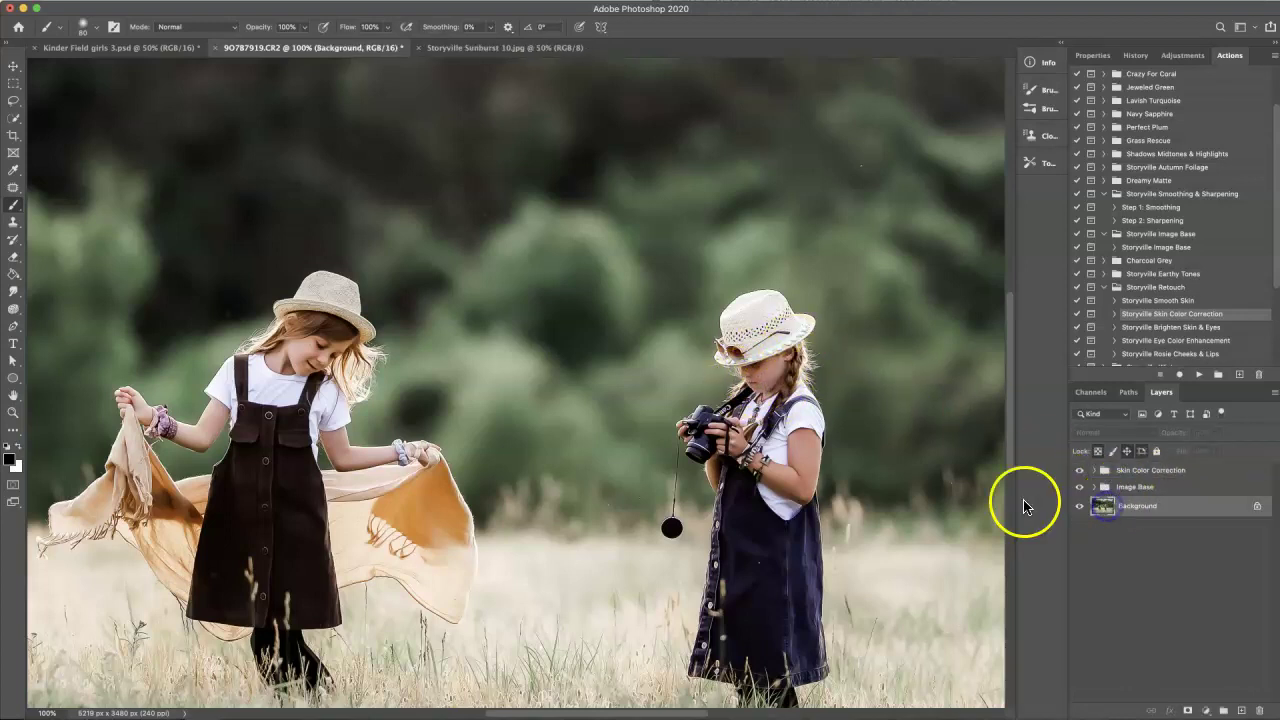
pyautogui.press('super+plus')
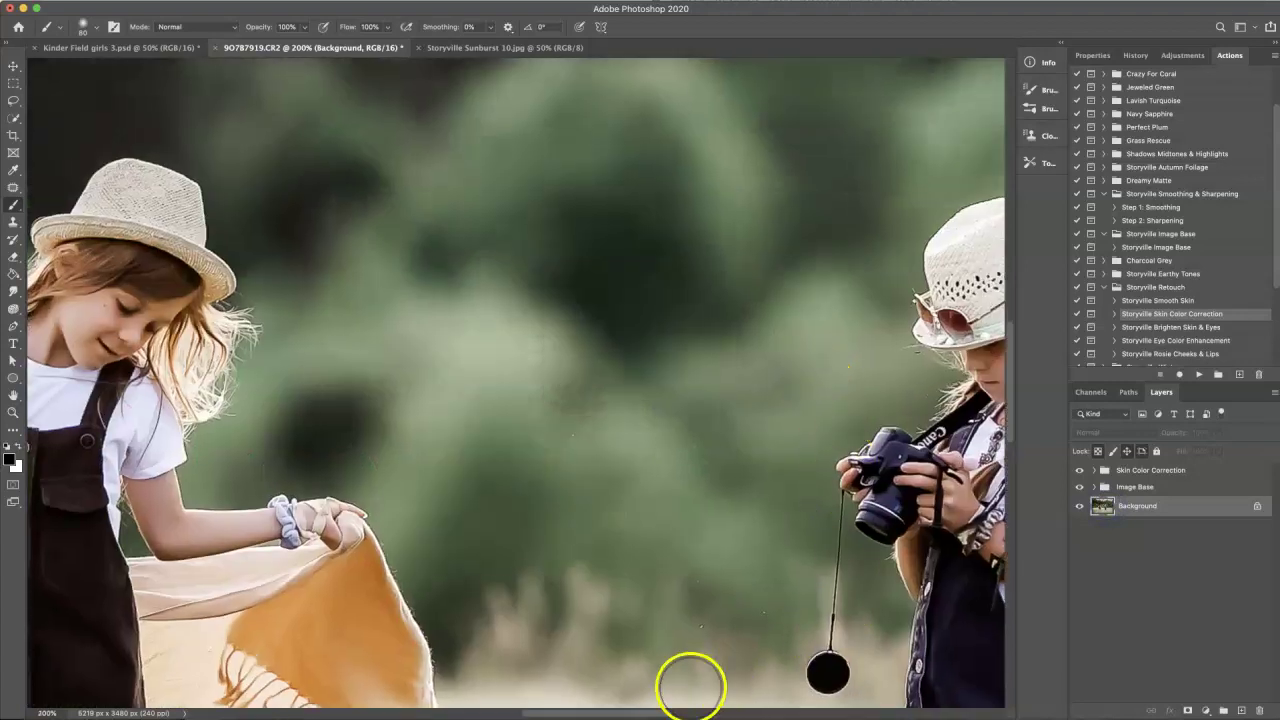
pyautogui.moveTo(657, 712); pyautogui.dragTo(710, 712)
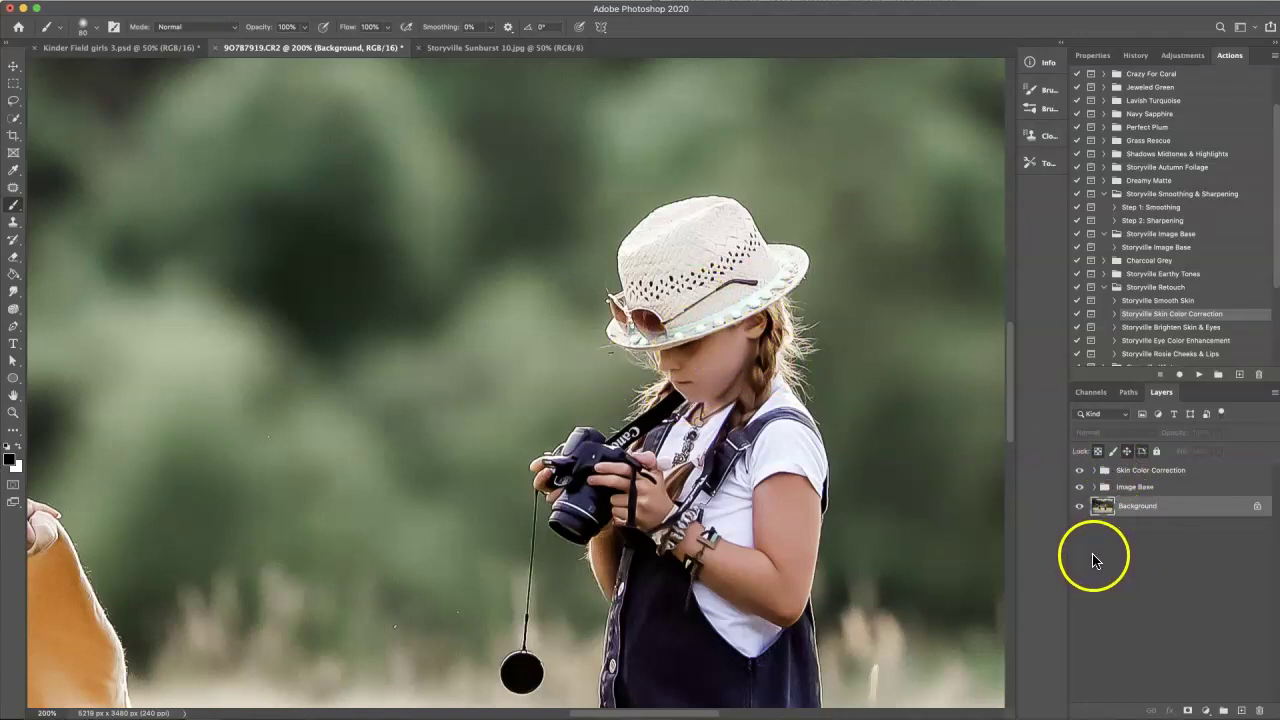
pyautogui.hotkey('ctrl', 'j')
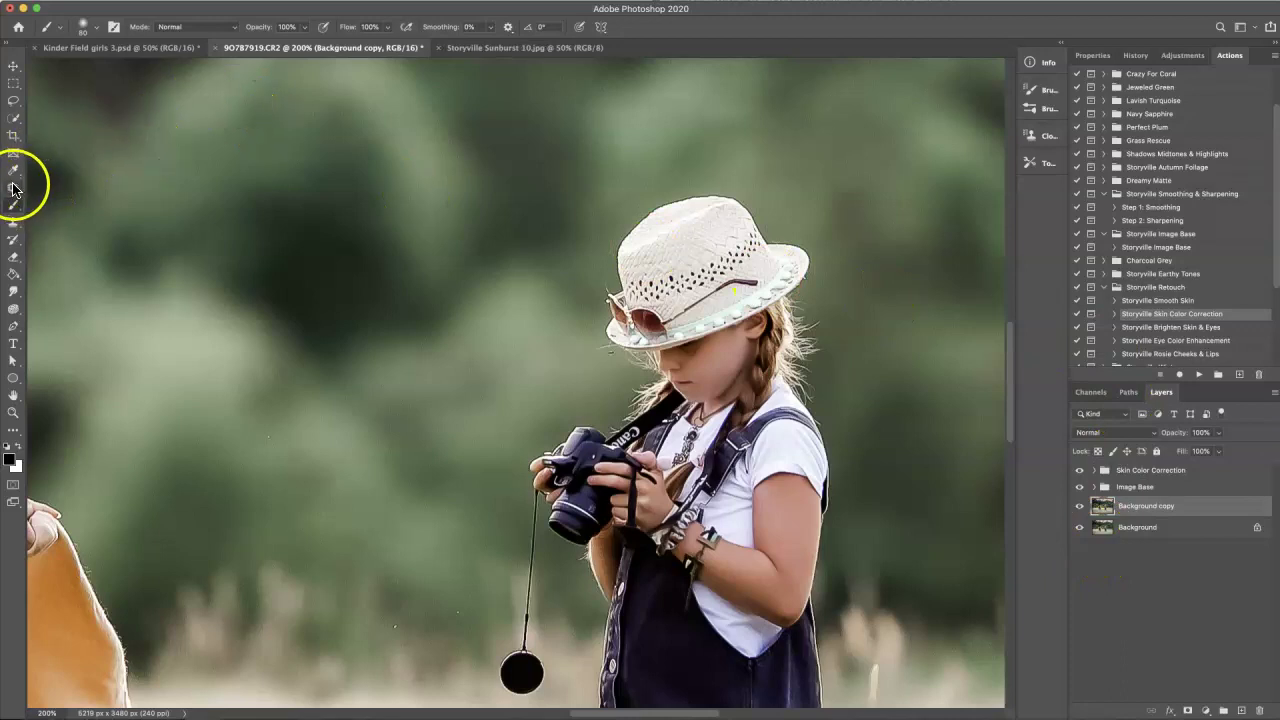
# - Patch the skin under the camera girl's eye on the Background copy, compare the retouch, and set the layer opacity to 100%
pyautogui.click(13, 187)
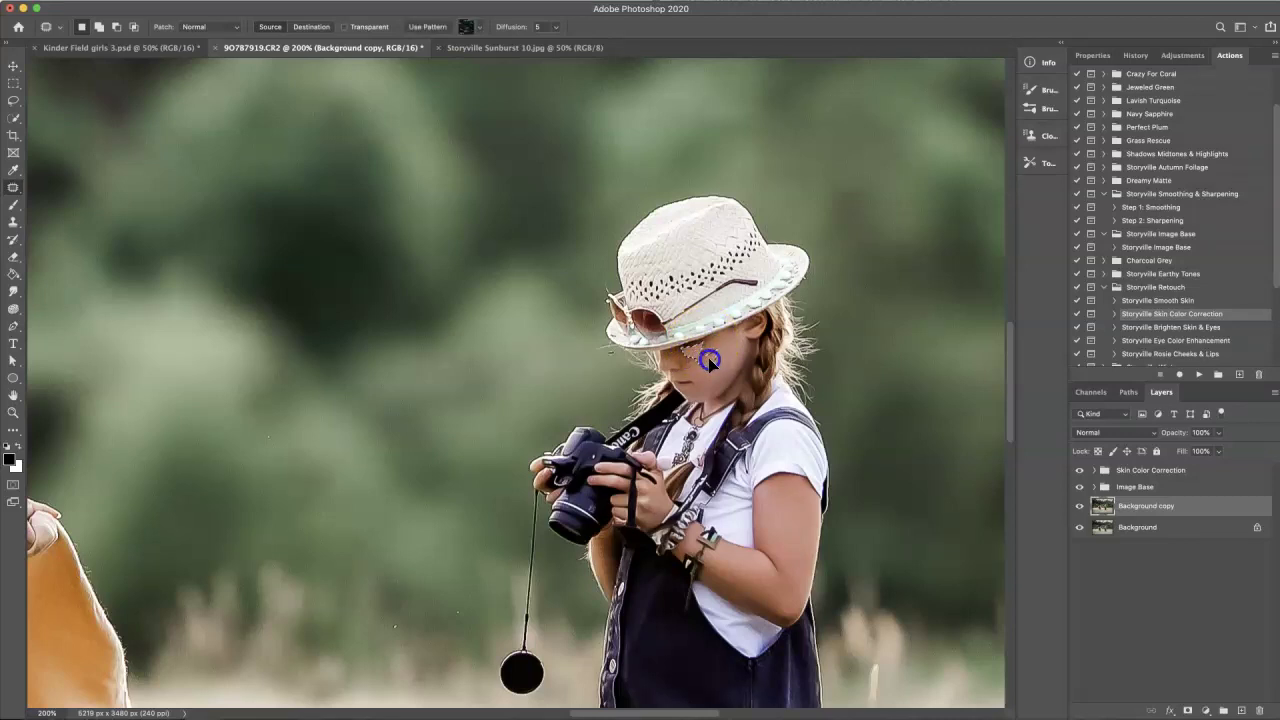
pyautogui.moveTo(710, 361)
pyautogui.mouseDown()
pyautogui.moveTo(745, 396)
pyautogui.moveTo(694, 366)
pyautogui.mouseUp()
pyautogui.click(1079, 506)
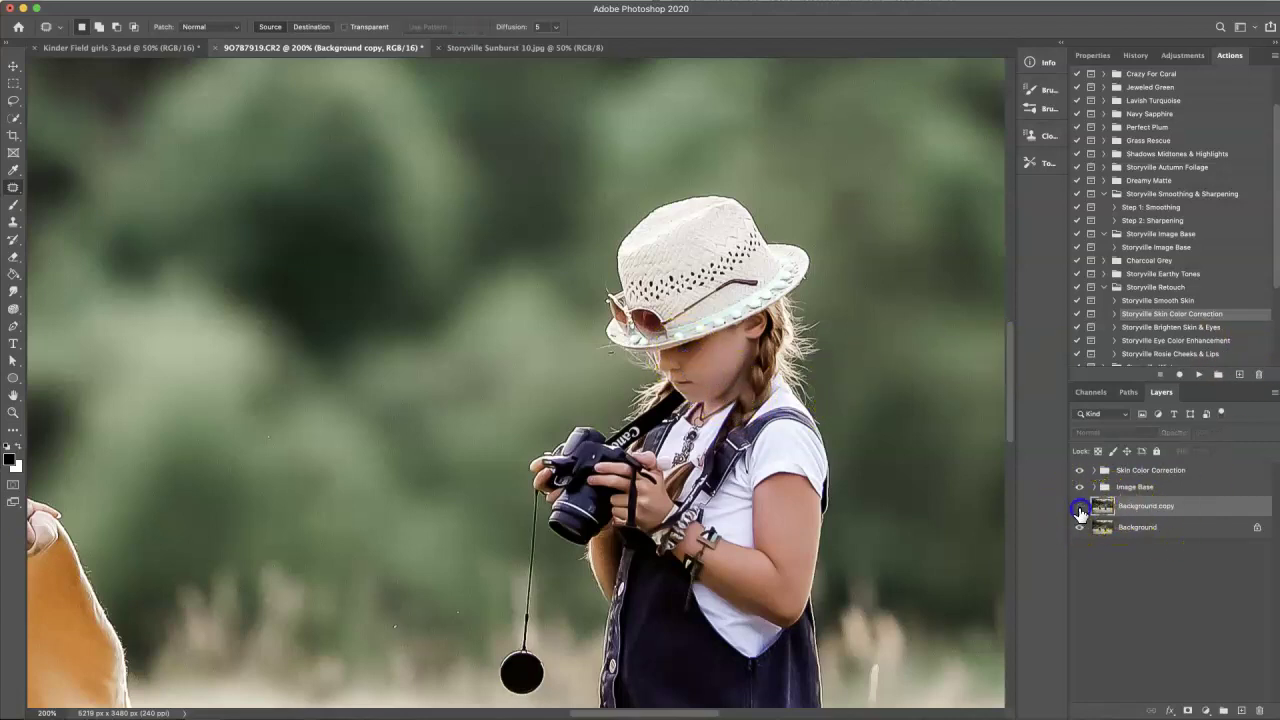
pyautogui.click(1079, 506)
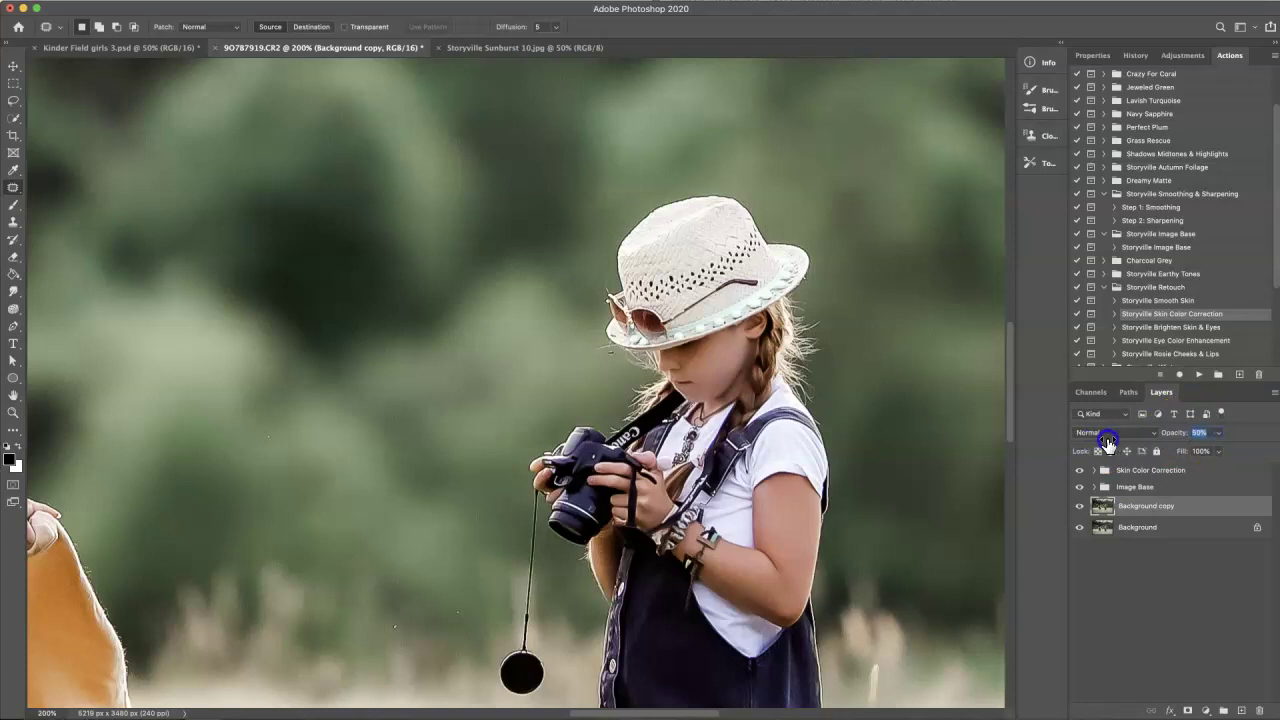
pyautogui.moveTo(1108, 440); pyautogui.dragTo(1182, 437)
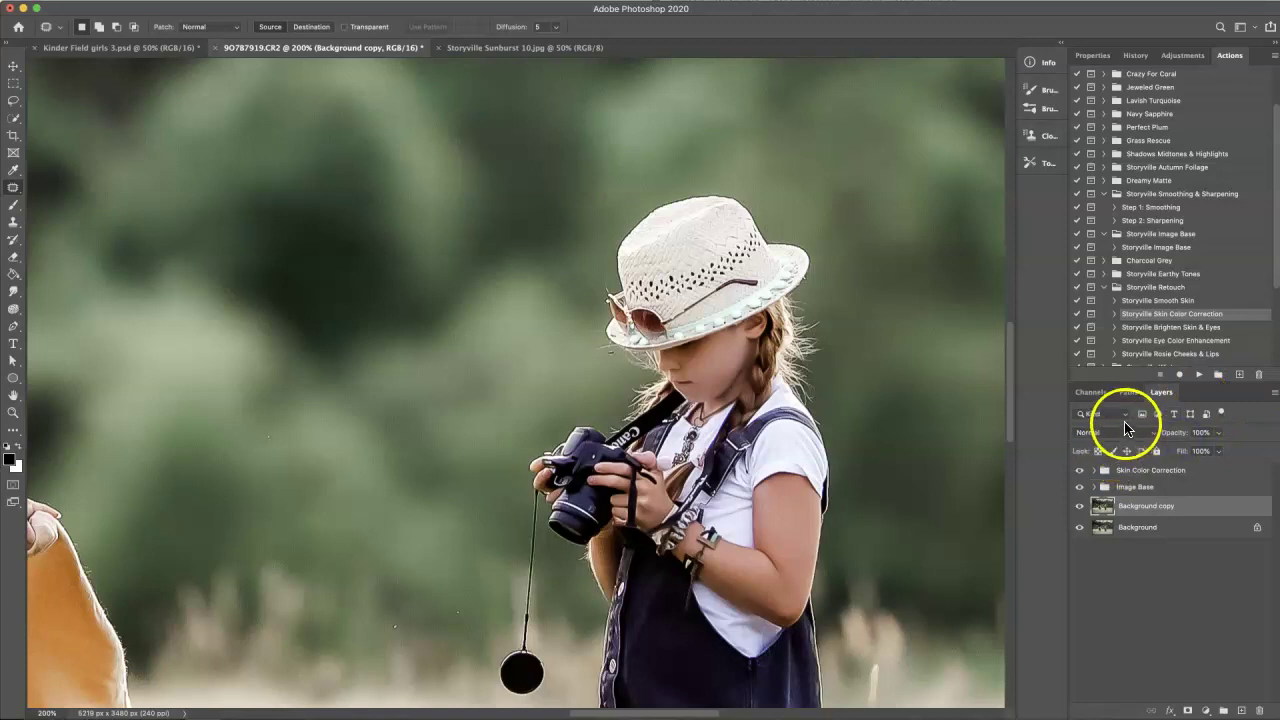
# - Copy the entire Storyville Sunburst 10 image and paste it into the field photo above the Skin Color Correction group
pyautogui.press('super+minus')
pyautogui.press('super+minus')
pyautogui.press('super+minus')
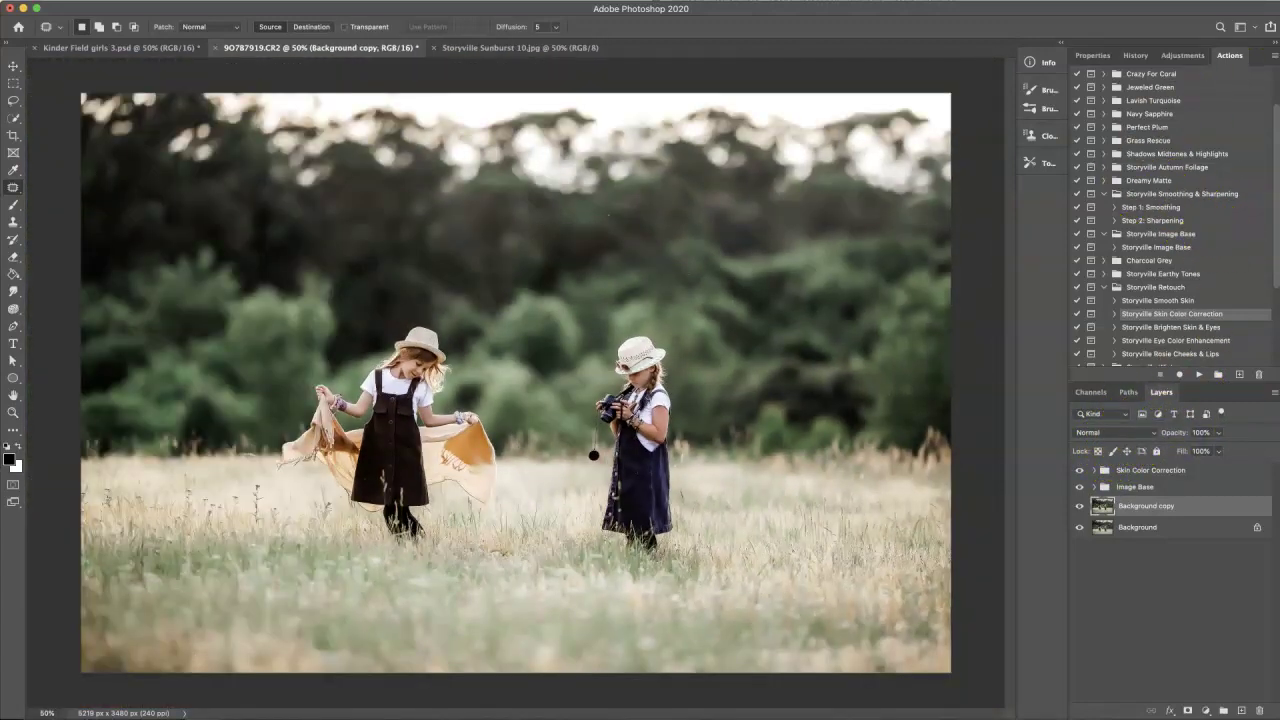
pyautogui.click(531, 48)
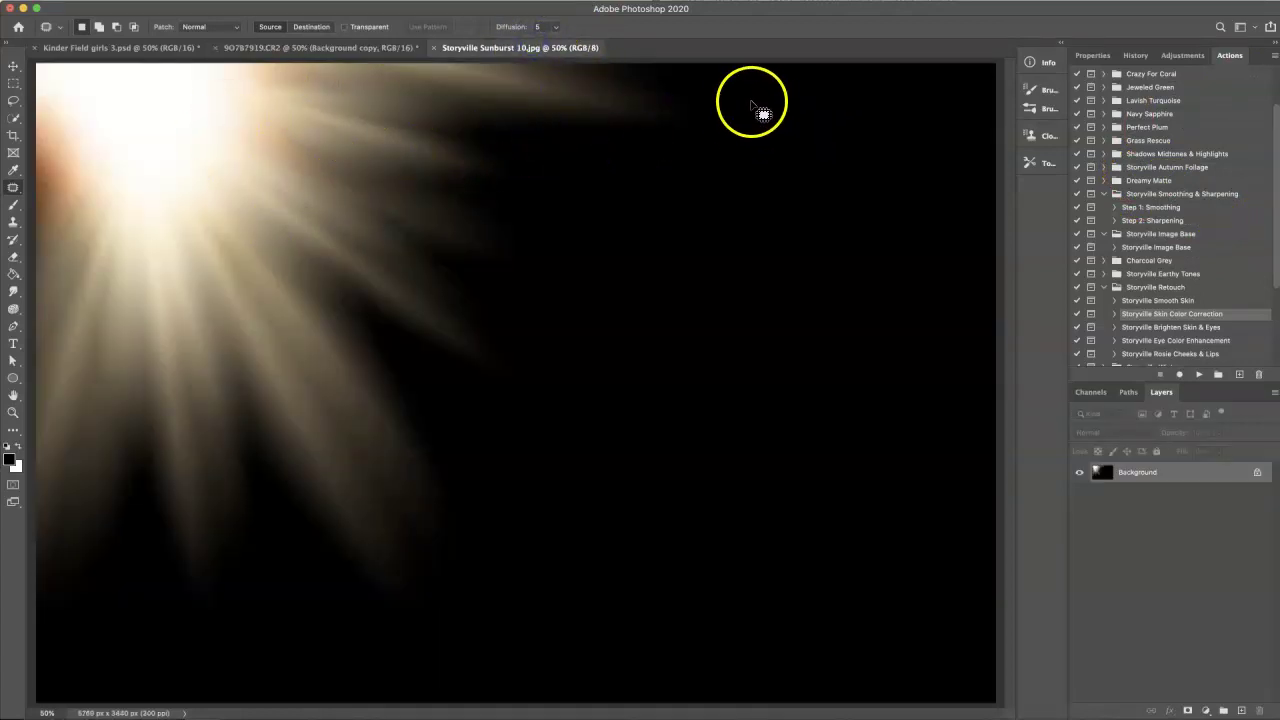
pyautogui.press('super+a')
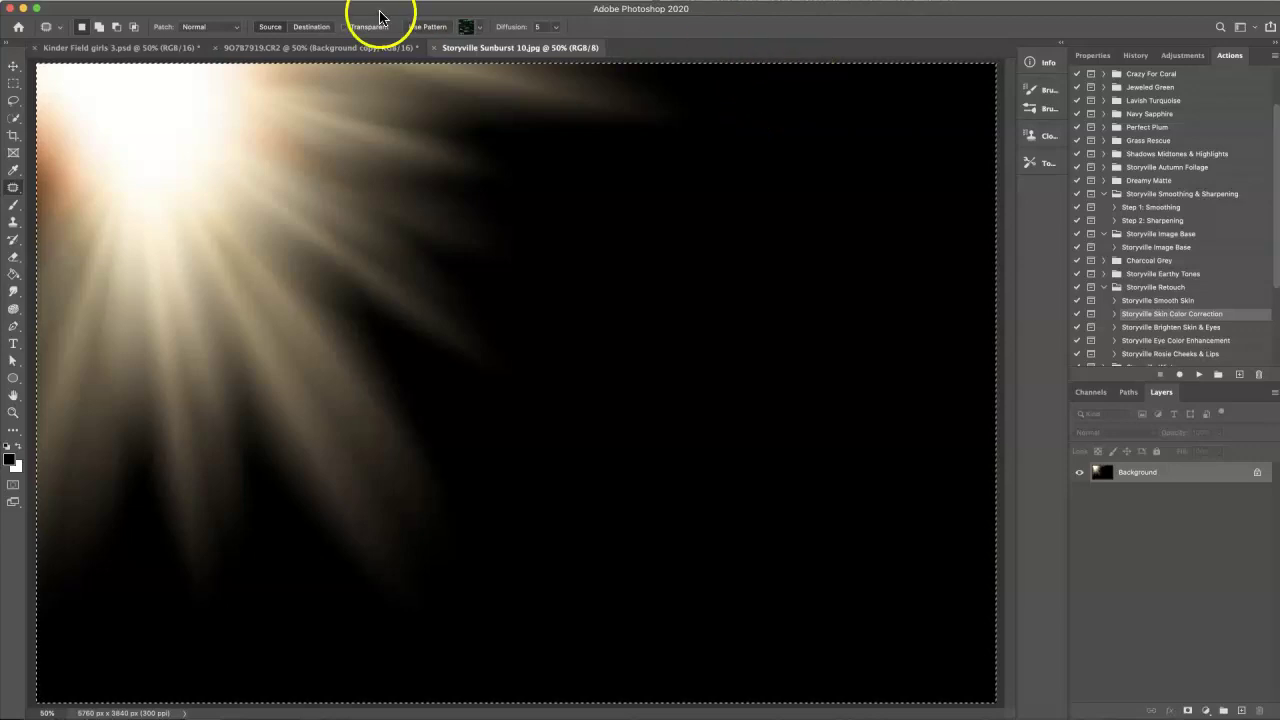
pyautogui.click(336, 48)
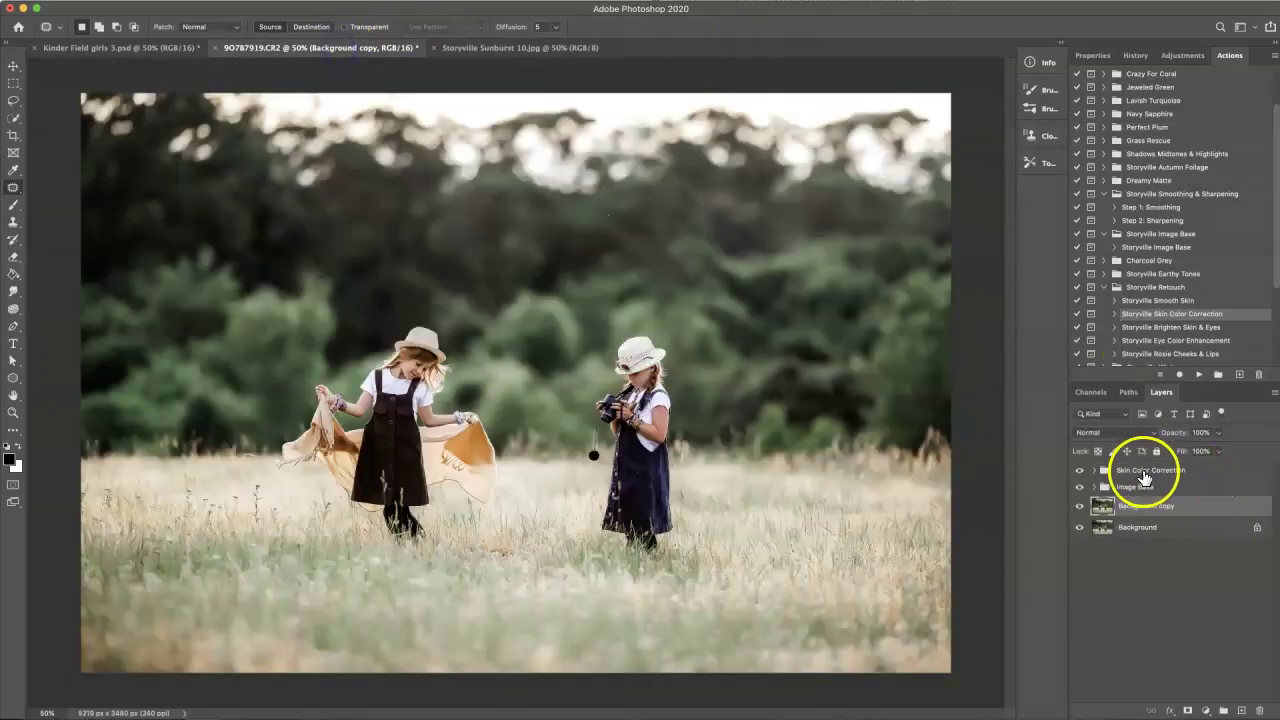
pyautogui.click(1145, 471)
pyautogui.press('super+v')
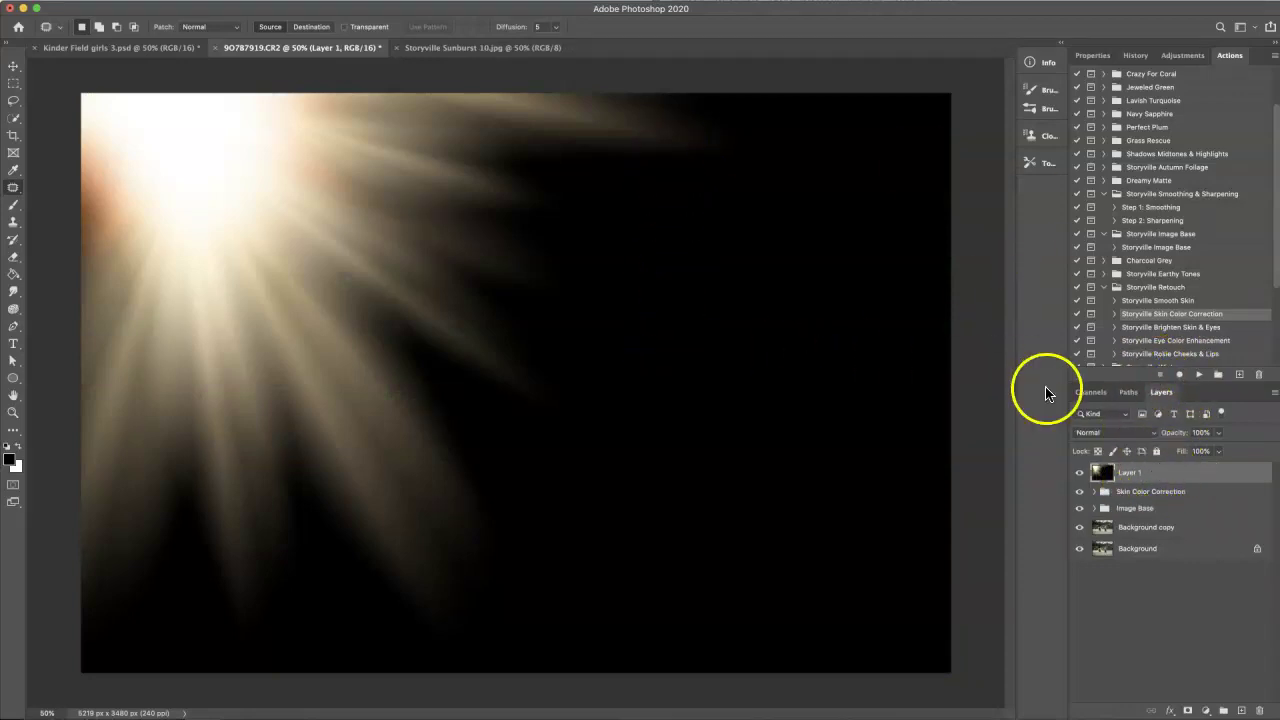
# - Compare the photo with and without the pasted sunburst, and flip the sunburst horizontally by setting its width to -100%
pyautogui.click(1079, 472)
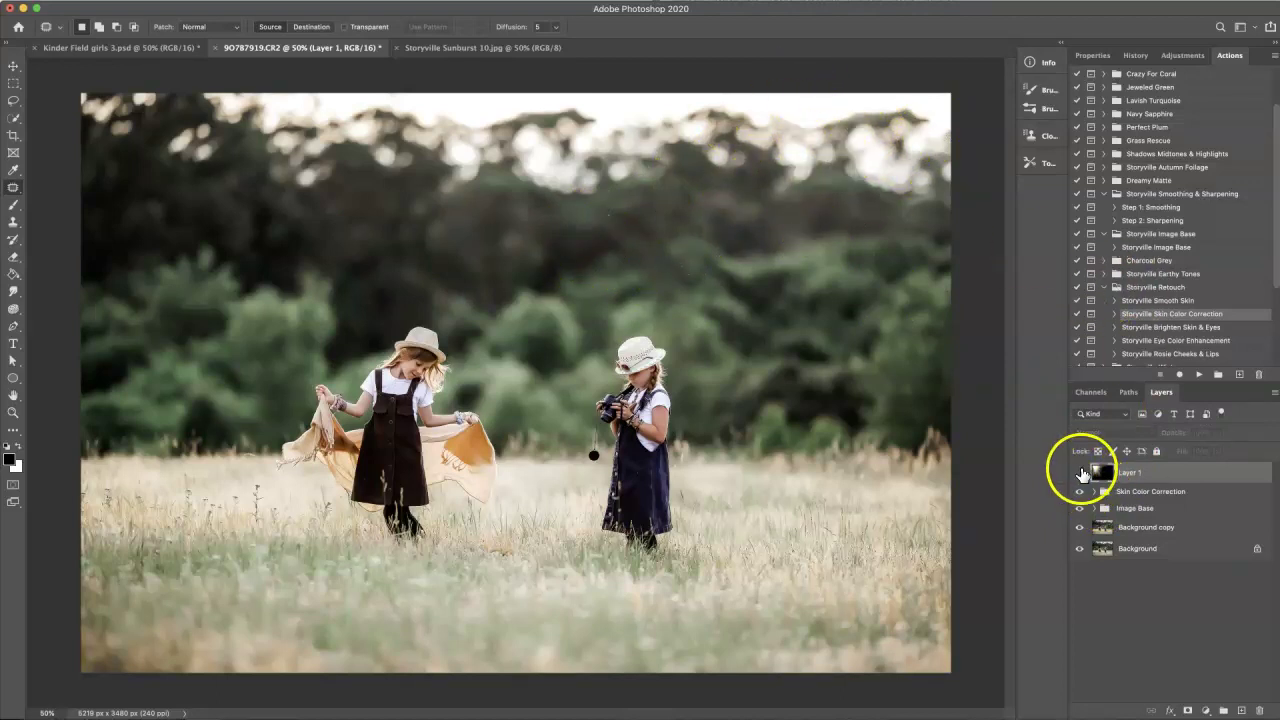
pyautogui.click(1079, 472)
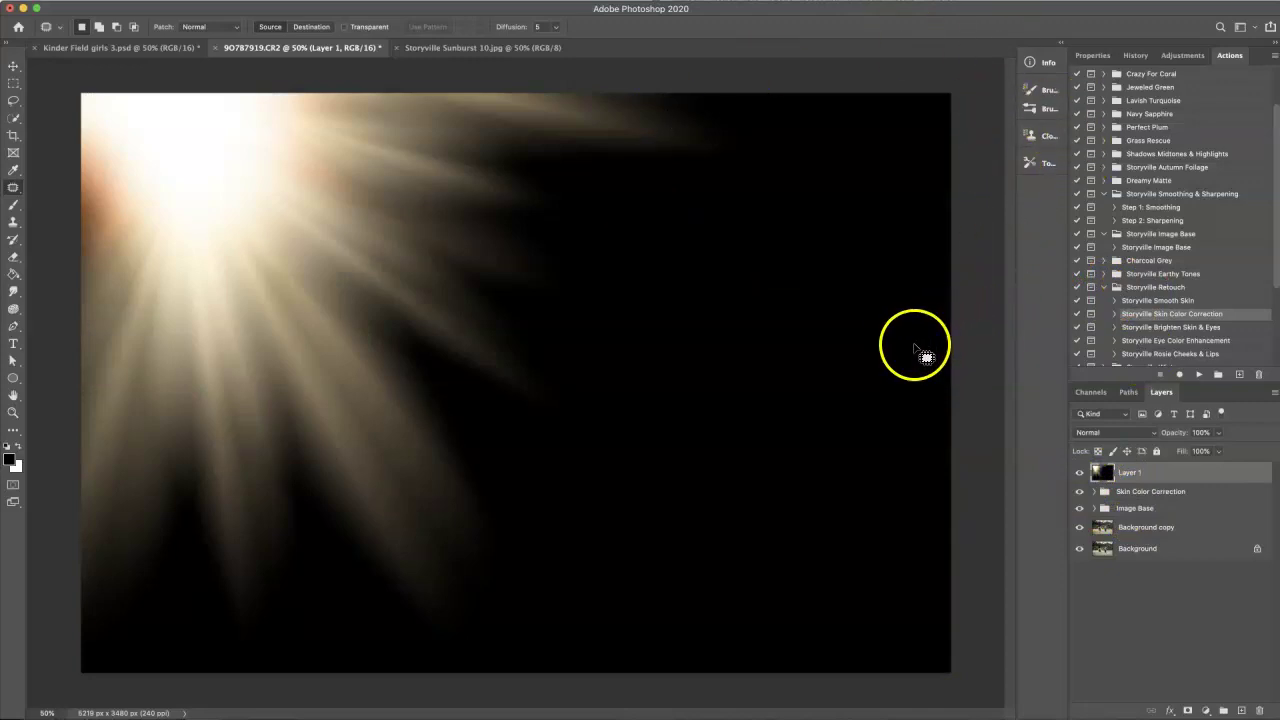
pyautogui.press('super+t')
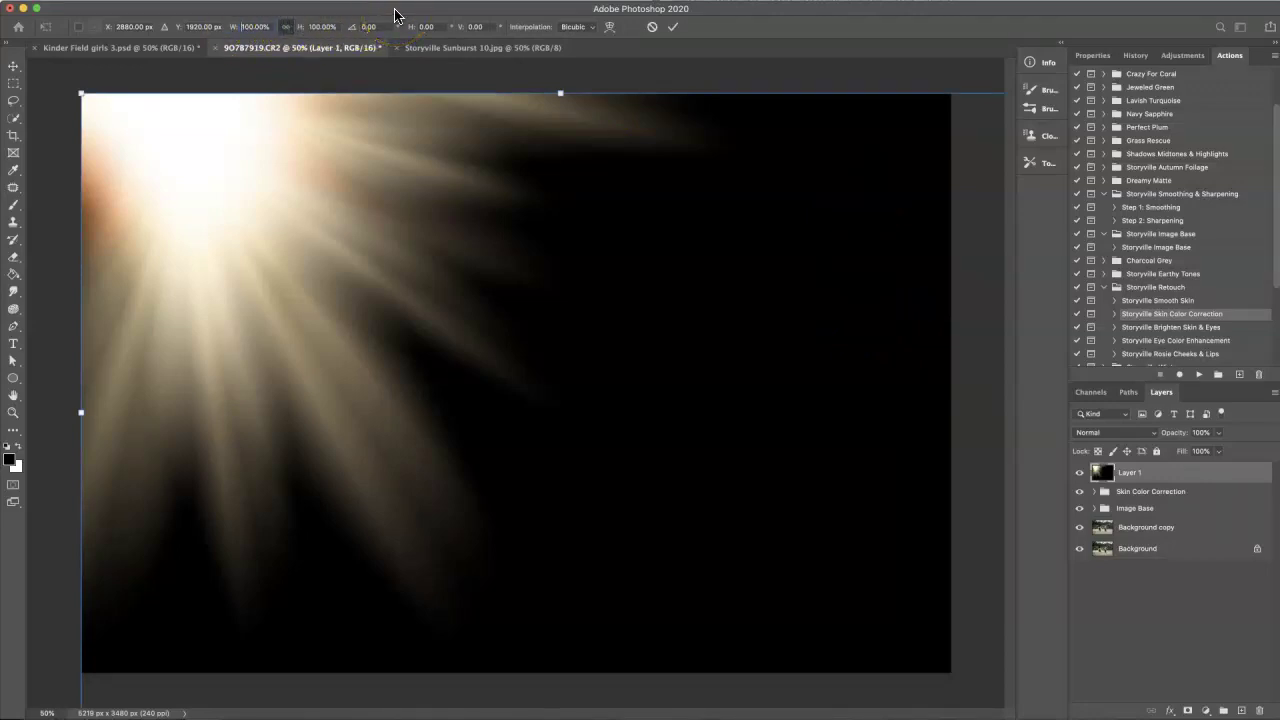
pyautogui.write('-')
pyautogui.press('Return')
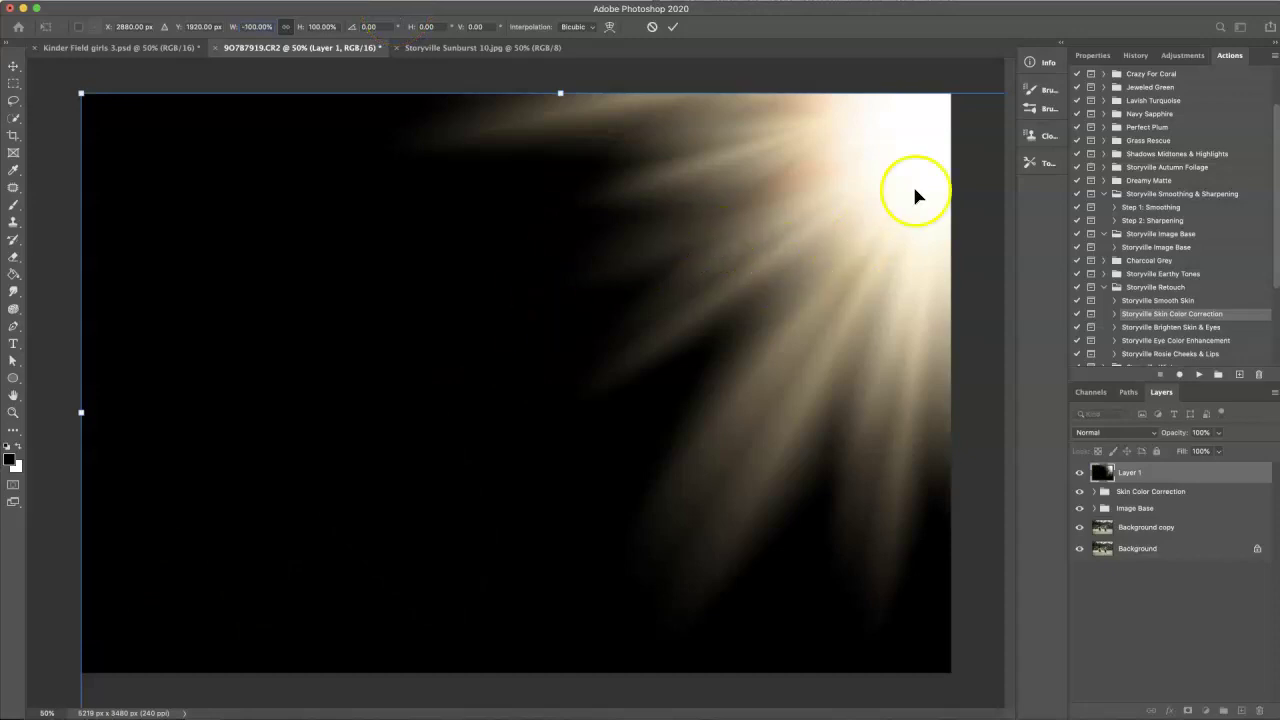
# - Set the sunburst layer to Screen blending, scale it to about 83%, and align it with the photo's upper-right corner
pyautogui.click(1101, 434)
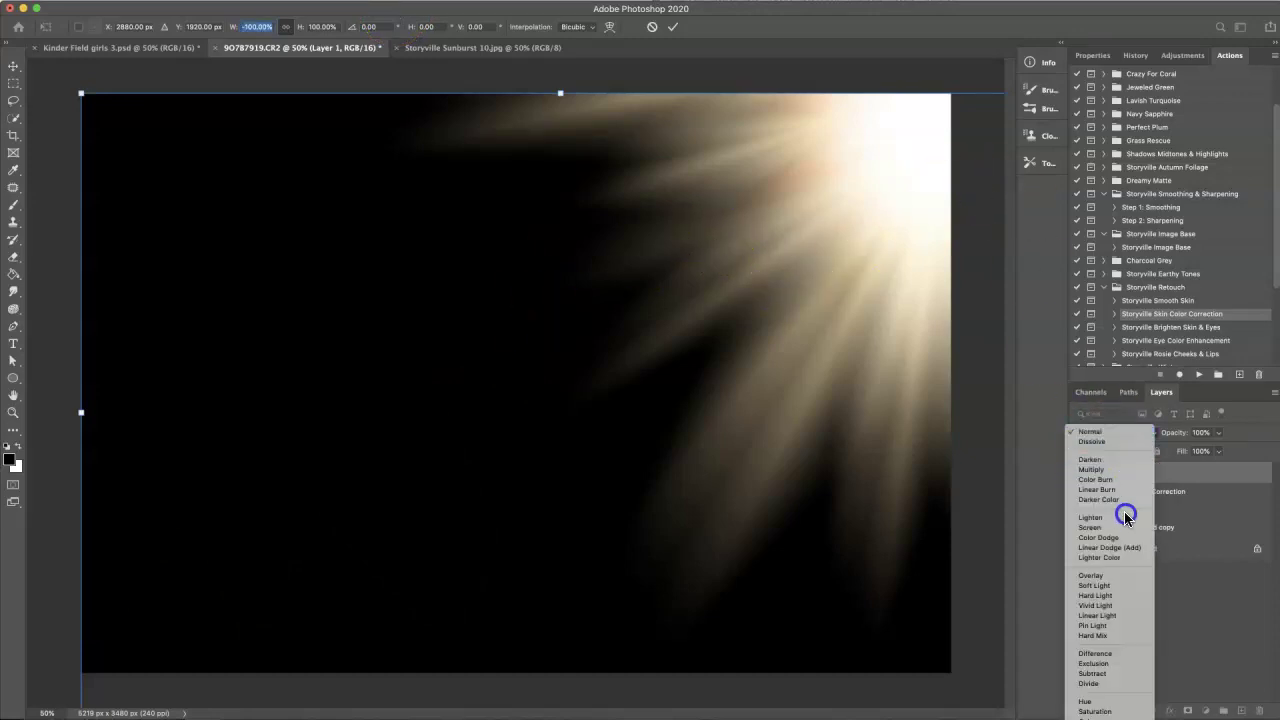
pyautogui.click(1118, 530)
pyautogui.moveTo(891, 423); pyautogui.dragTo(820, 418)
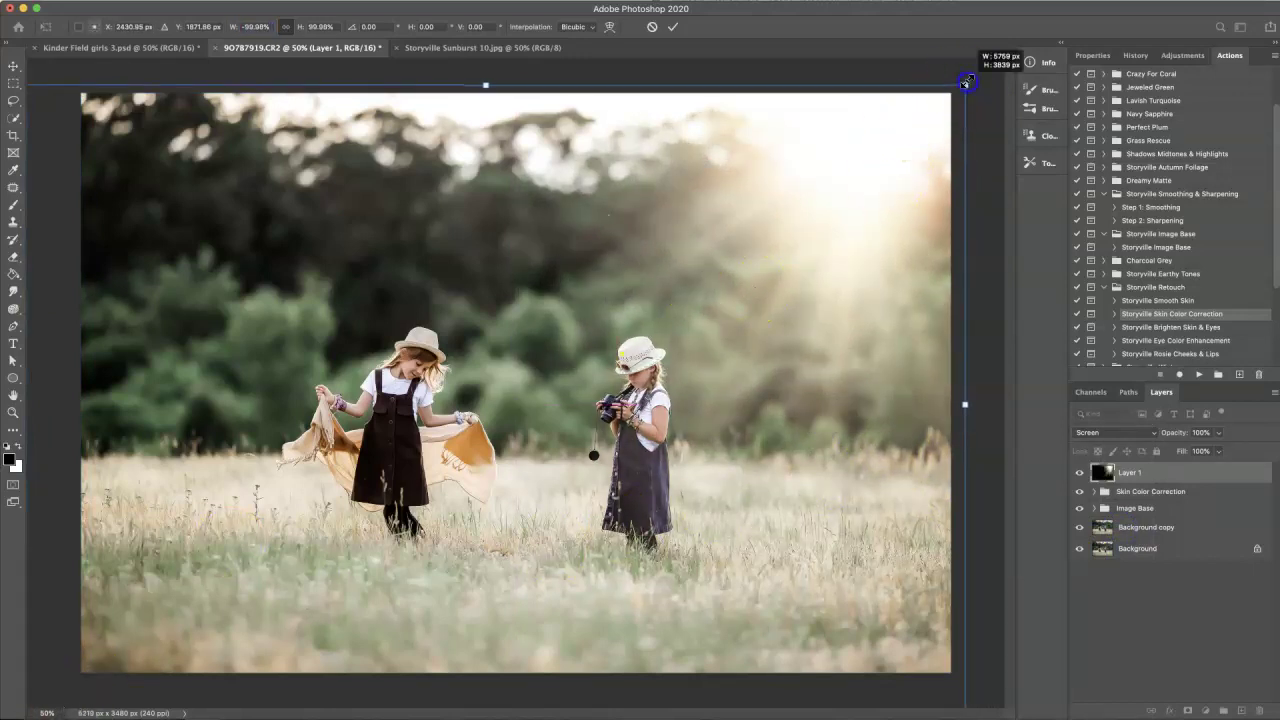
pyautogui.moveTo(948, 93); pyautogui.dragTo(840, 207)
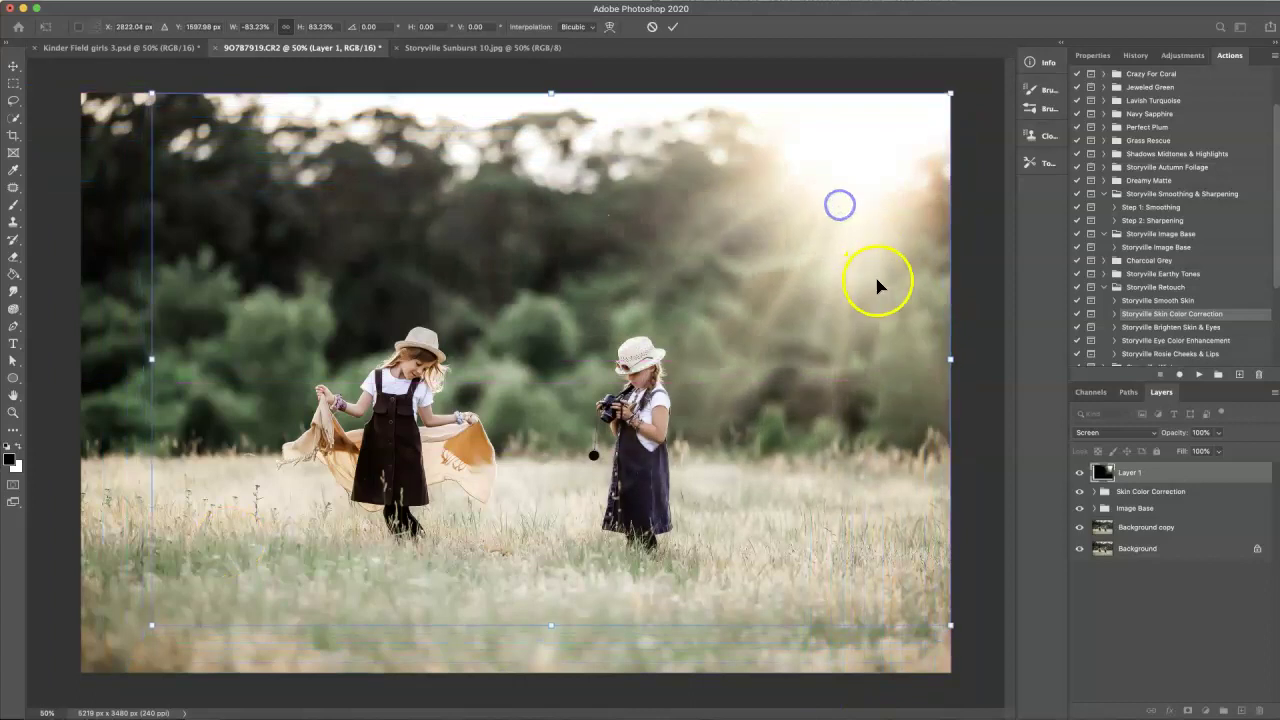
pyautogui.click(672, 27)
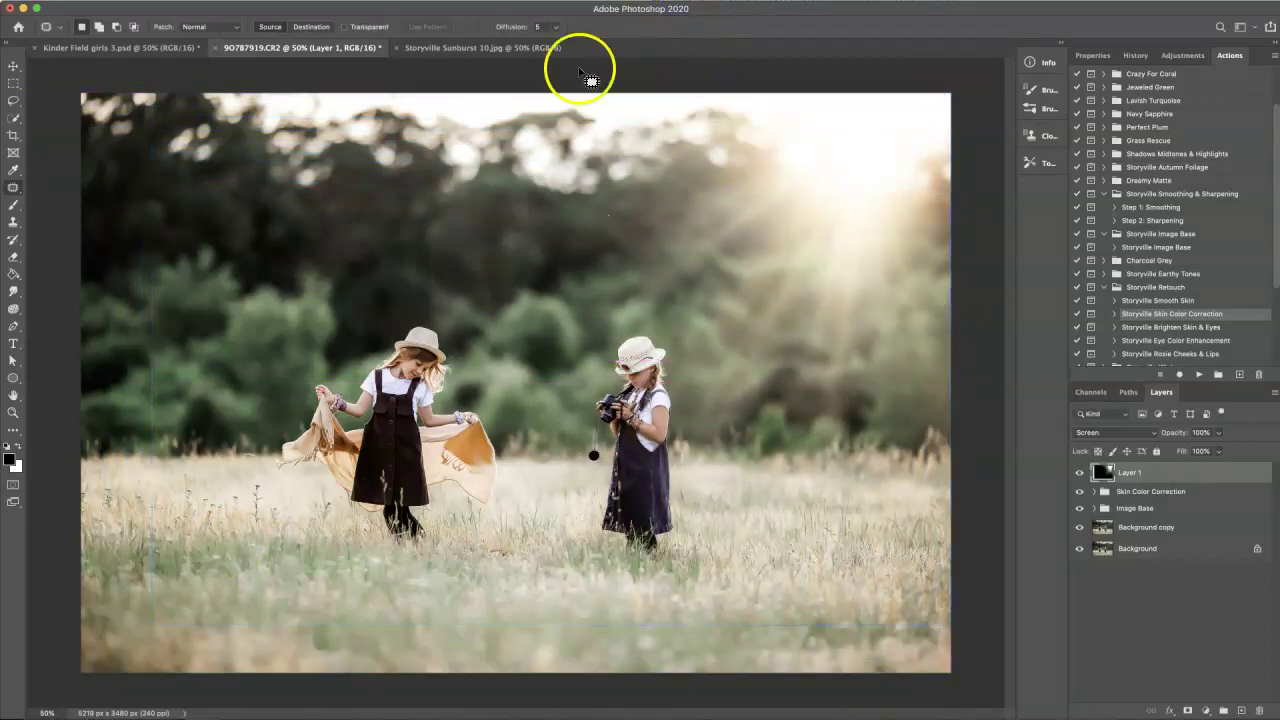
# - Add a new empty layer above the sunburst and choose the Storyville Sparkle Dust brush
pyautogui.click(1243, 710)
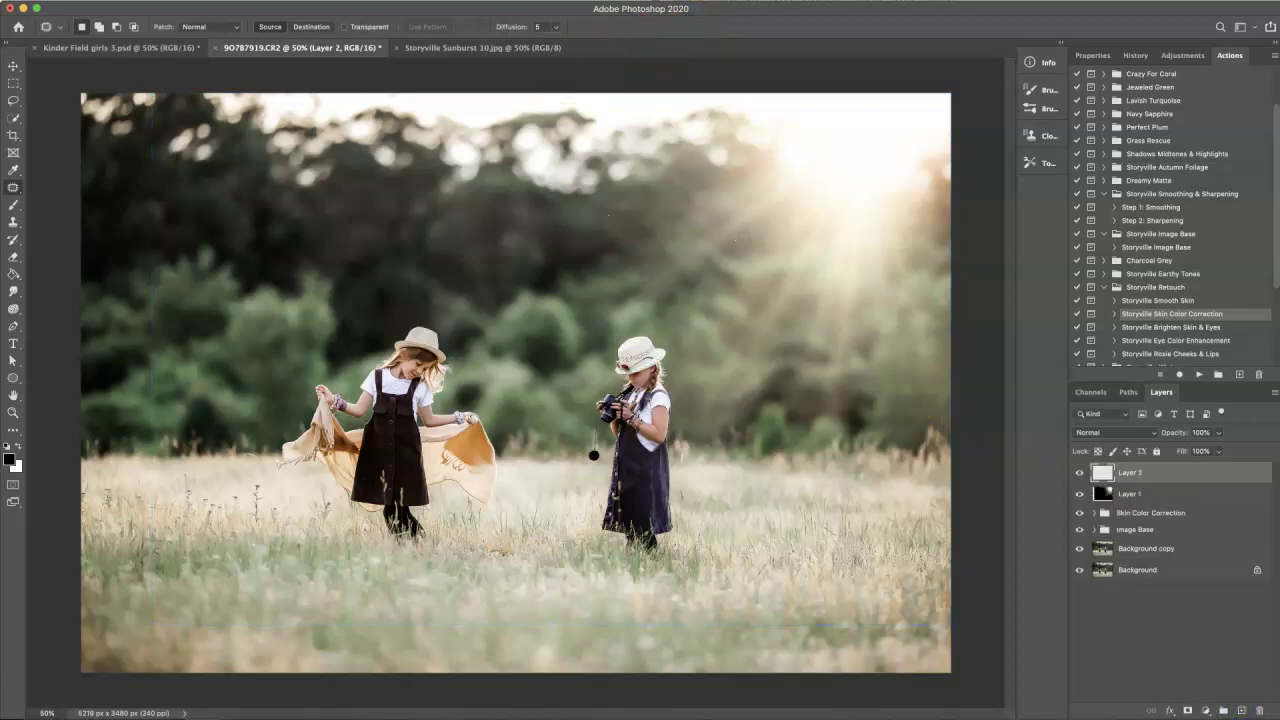
pyautogui.click(13, 207)
pyautogui.click(88, 27)
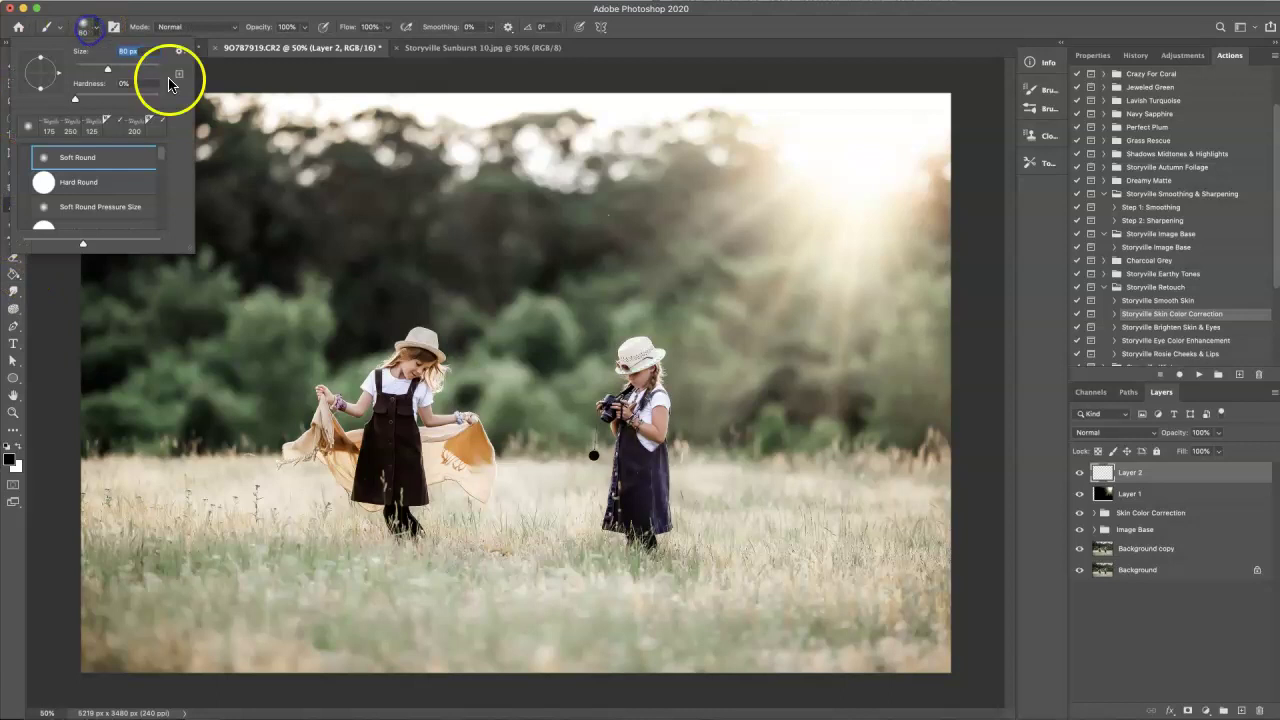
pyautogui.moveTo(162, 146); pyautogui.dragTo(160, 172)
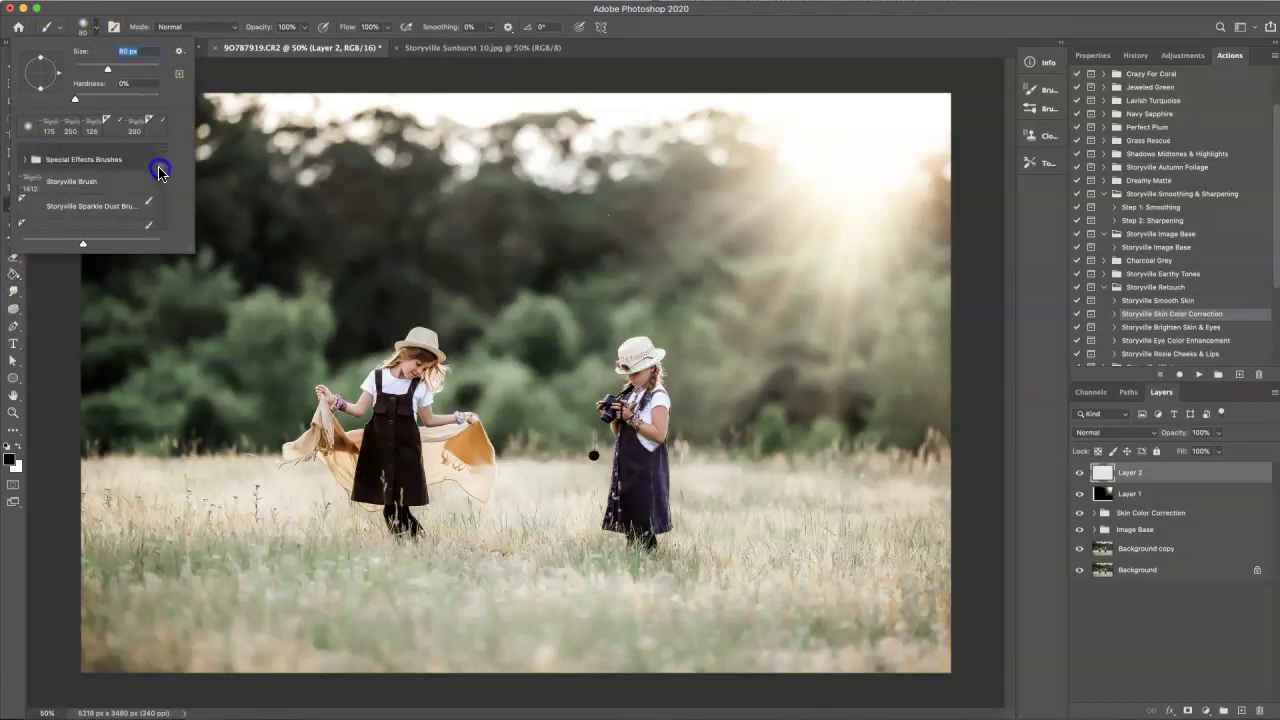
pyautogui.click(116, 206)
pyautogui.press('Return')
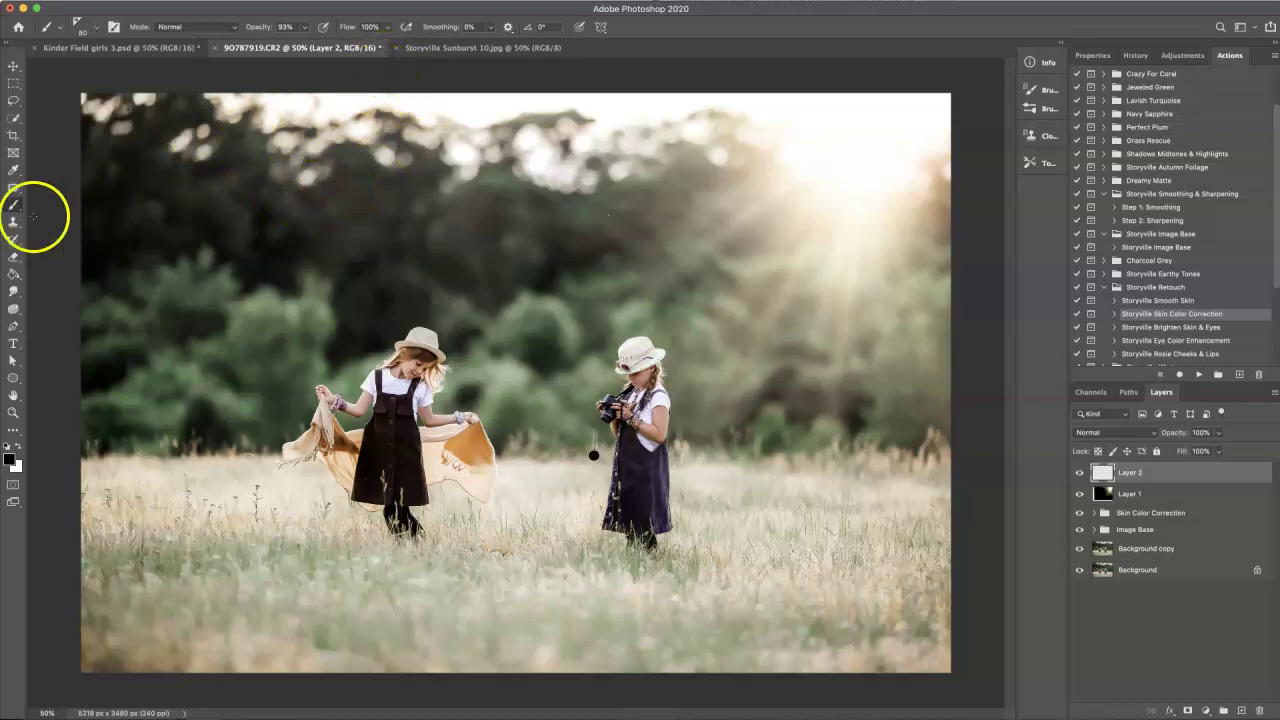
# - Paint white sparkle dust at 93% opacity through the sun rays and around both girls, comparing the photo with and without it
pyautogui.press('x')
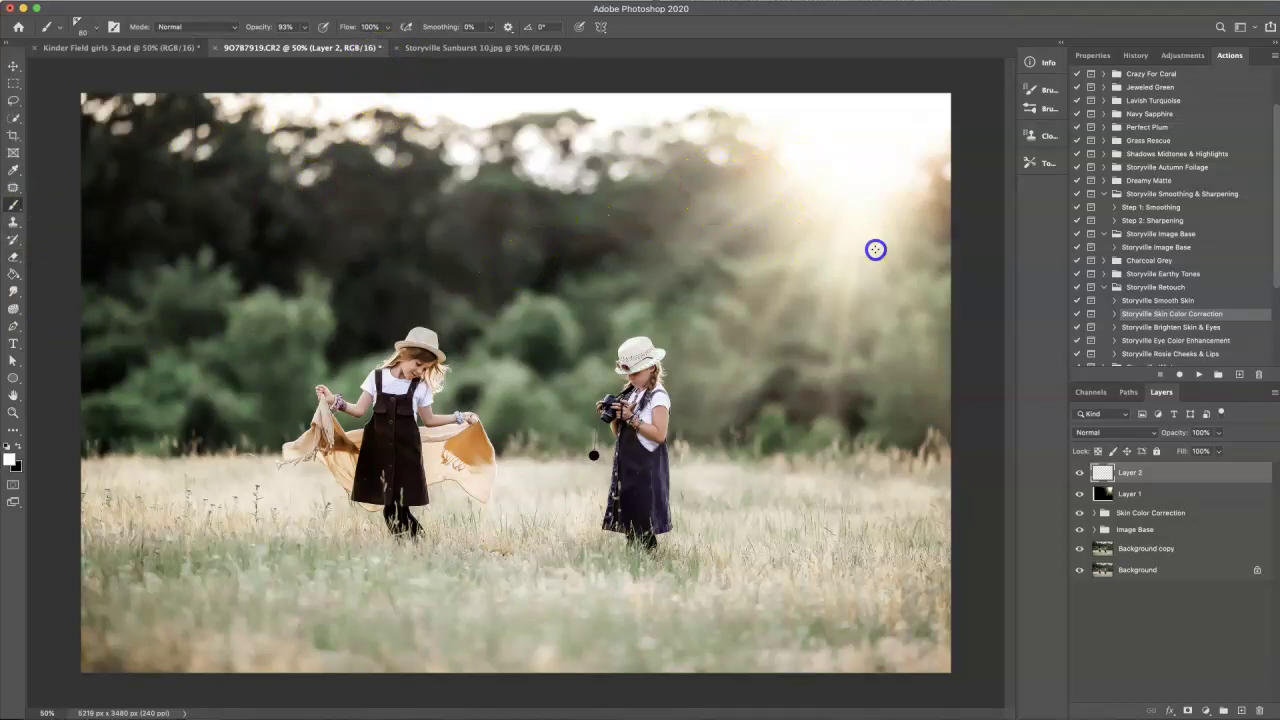
pyautogui.moveTo(760, 277)
pyautogui.mouseDown()
pyautogui.moveTo(927, 300)
pyautogui.moveTo(735, 215)
pyautogui.mouseUp()
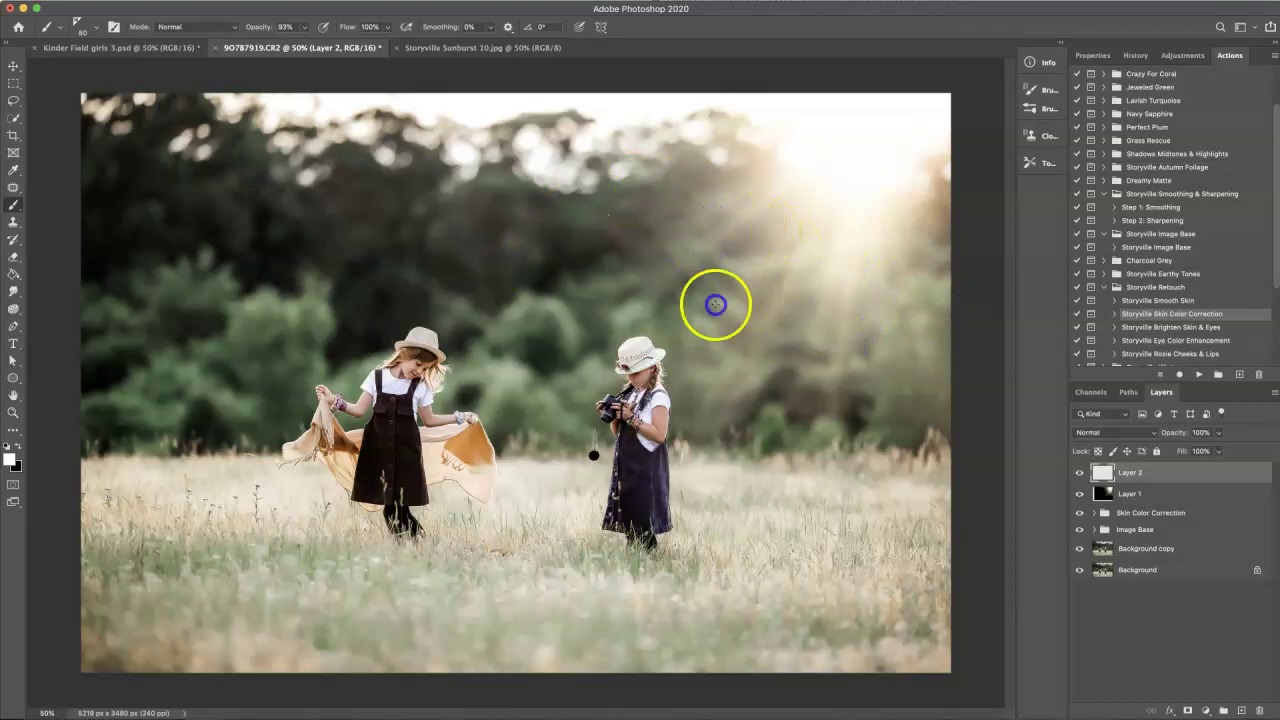
pyautogui.moveTo(715, 304); pyautogui.dragTo(863, 312)
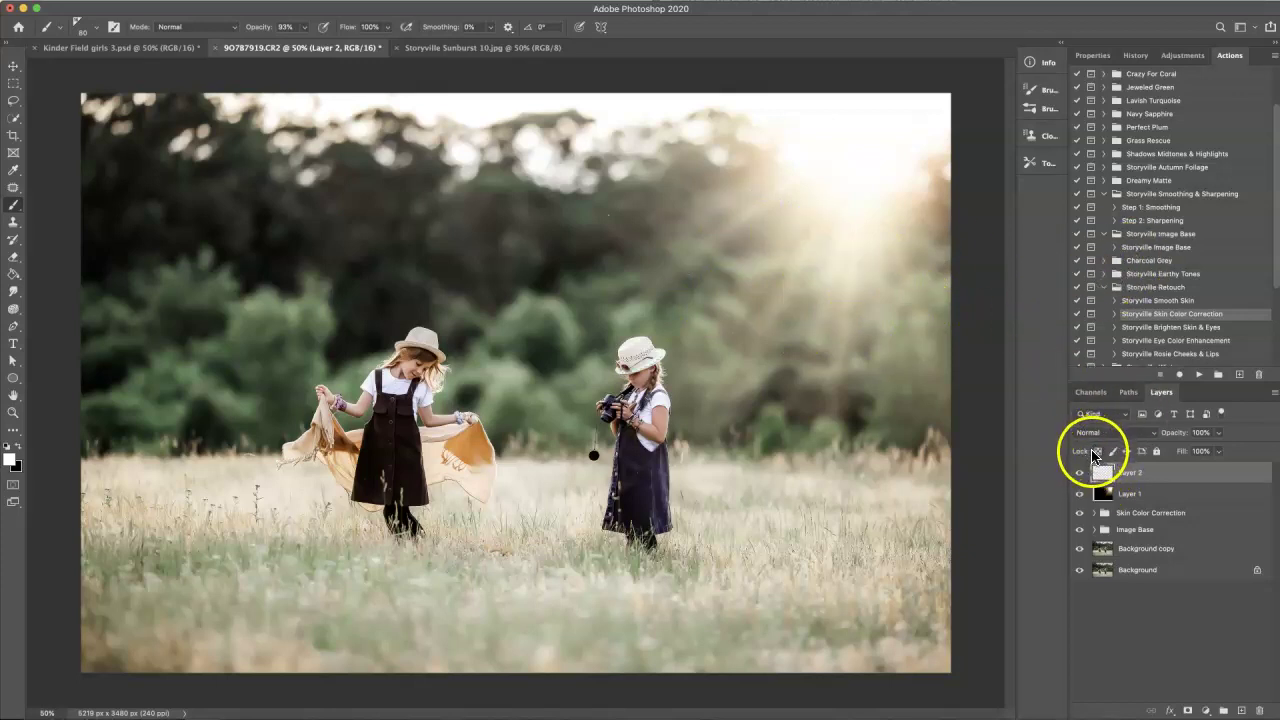
pyautogui.moveTo(718, 224); pyautogui.dragTo(705, 197)
pyautogui.click(1079, 473)
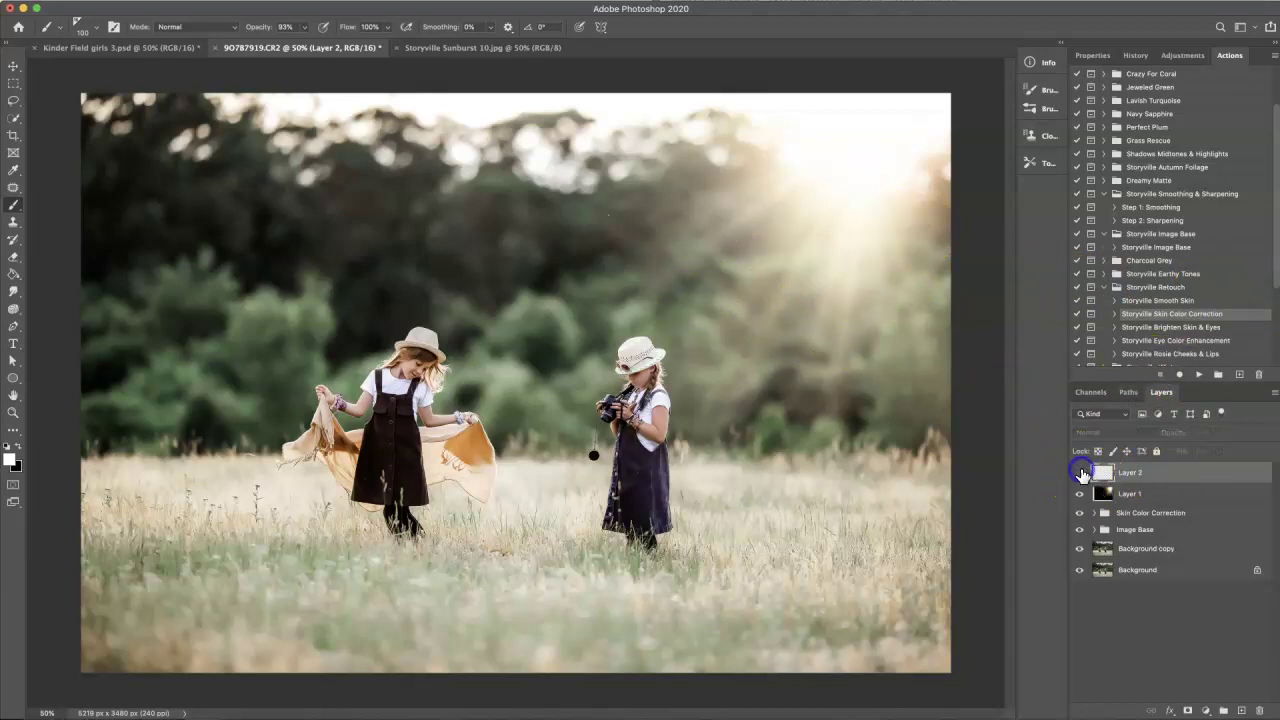
pyautogui.click(1080, 472)
pyautogui.moveTo(744, 398)
pyautogui.mouseDown()
pyautogui.moveTo(662, 375)
pyautogui.moveTo(684, 373)
pyautogui.moveTo(667, 358)
pyautogui.moveTo(616, 359)
pyautogui.mouseUp()
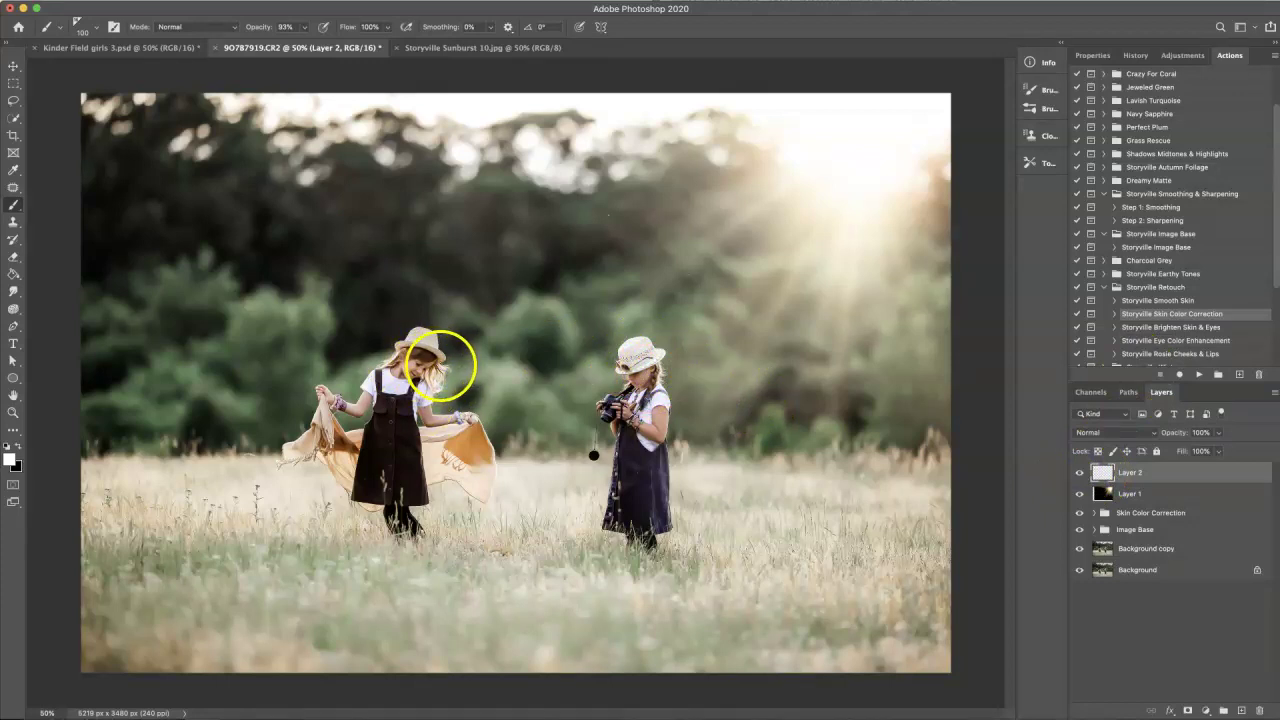
pyautogui.moveTo(441, 366)
pyautogui.mouseDown()
pyautogui.moveTo(363, 229)
pyautogui.moveTo(177, 203)
pyautogui.moveTo(341, 226)
pyautogui.mouseUp()
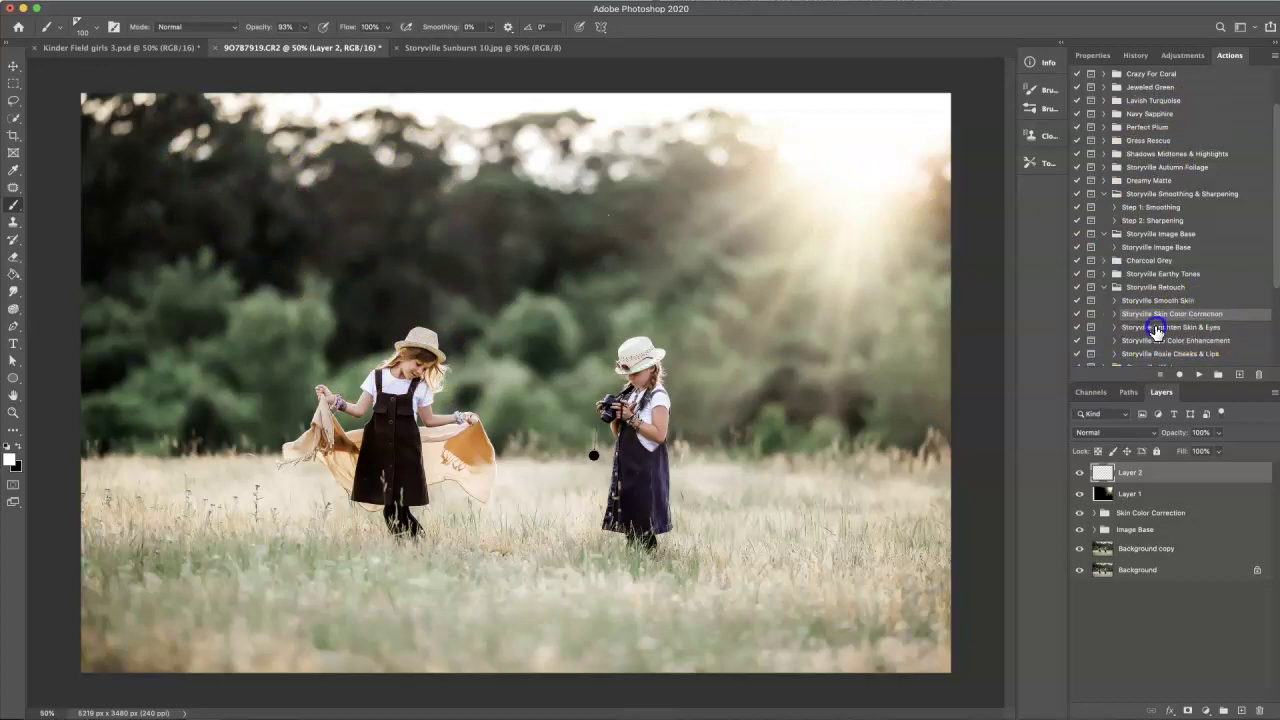
# - Run the Storyville Brighten Skin & Eyes action from the Storyville Retouch set and expand the resulting group
pyautogui.click(1156, 328)
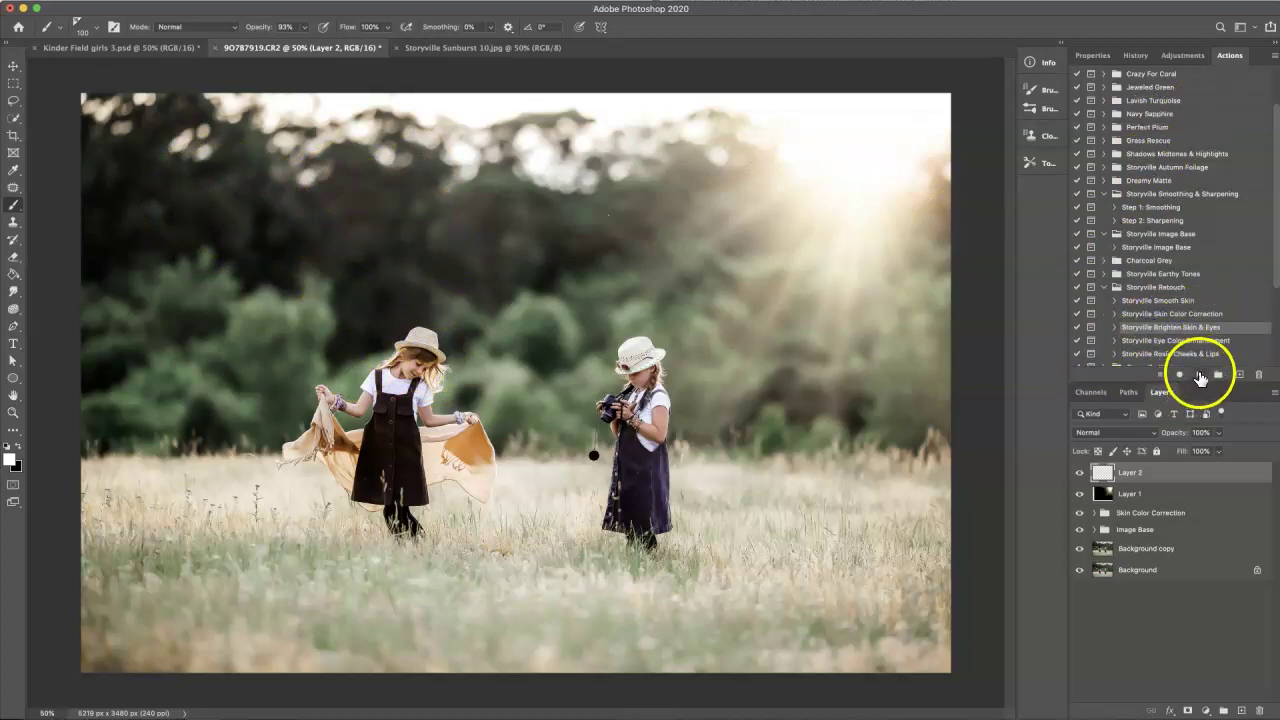
pyautogui.click(1200, 373)
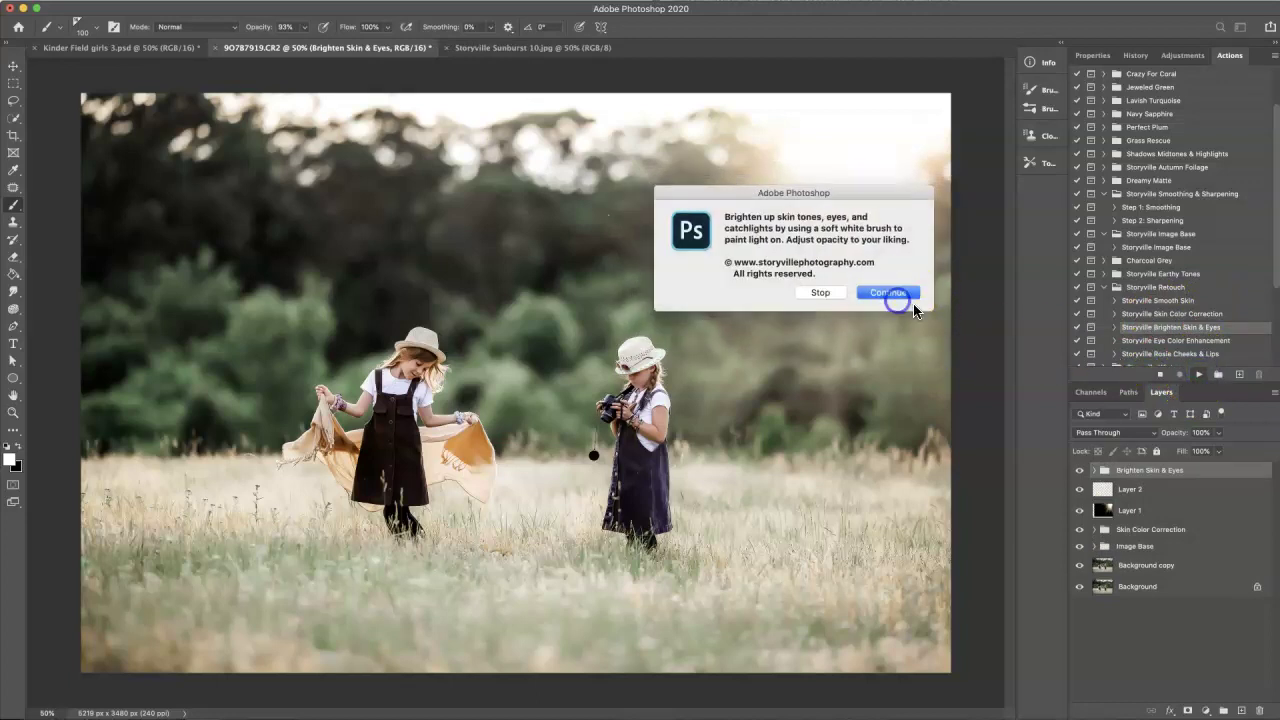
pyautogui.click(886, 292)
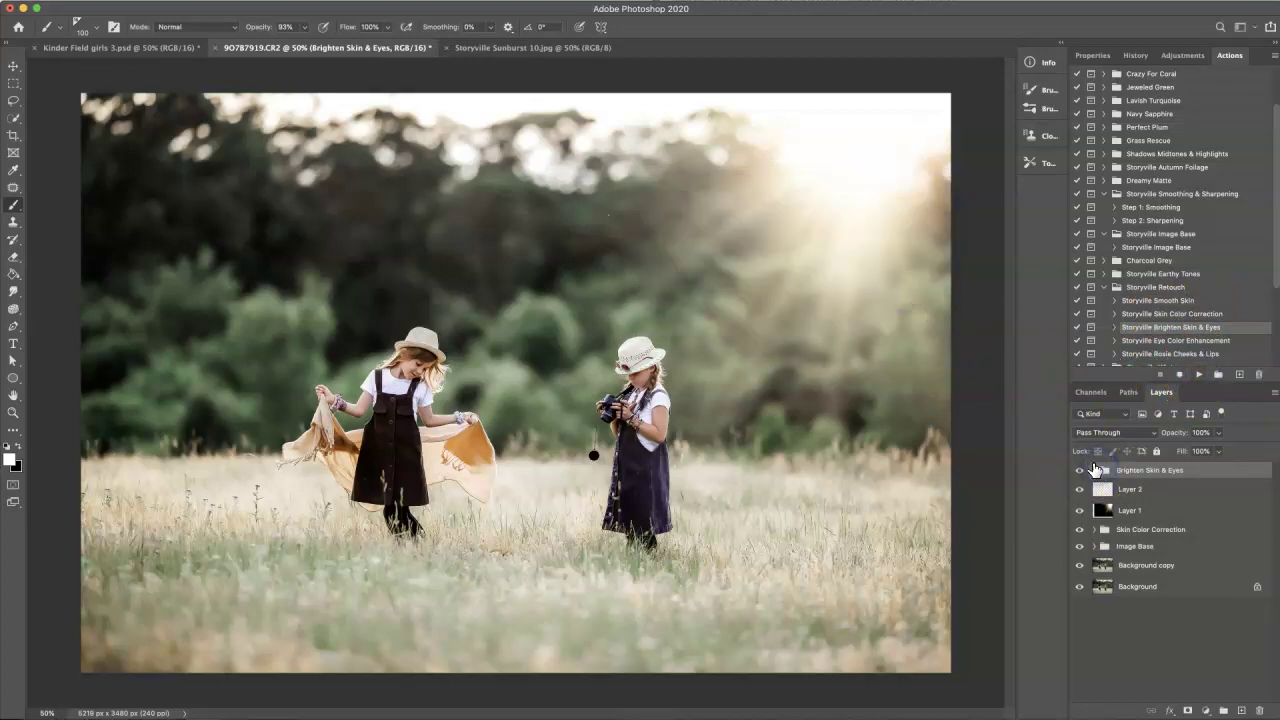
pyautogui.click(1093, 471)
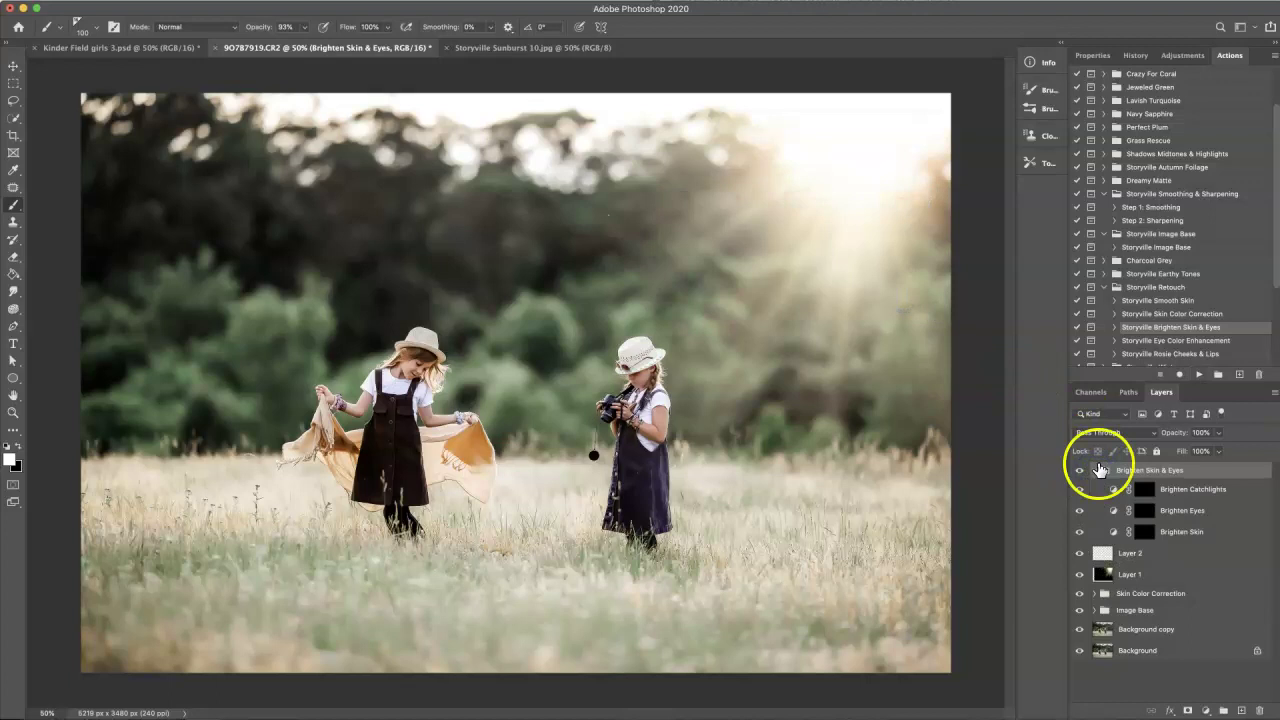
# - Paint white over the left girl's face on the Brighten Skin mask with a soft round 300 px brush at 100% opacity
pyautogui.click(85, 25)
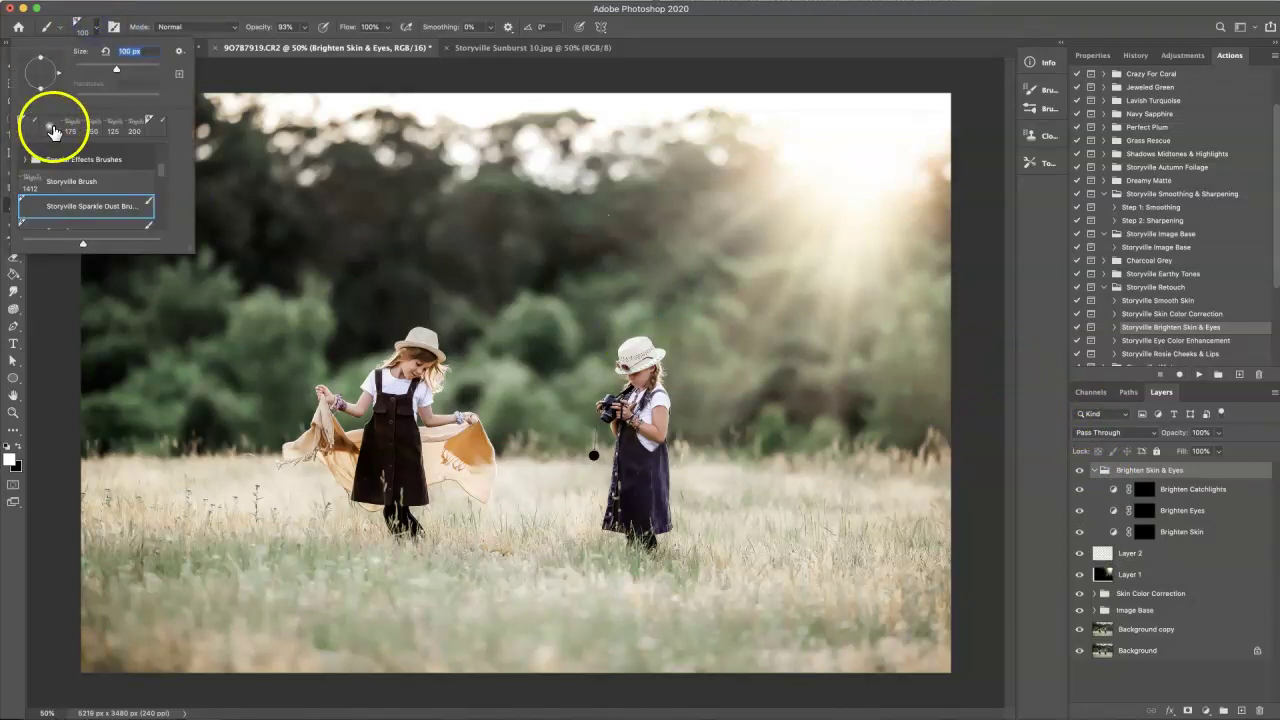
pyautogui.click(54, 131)
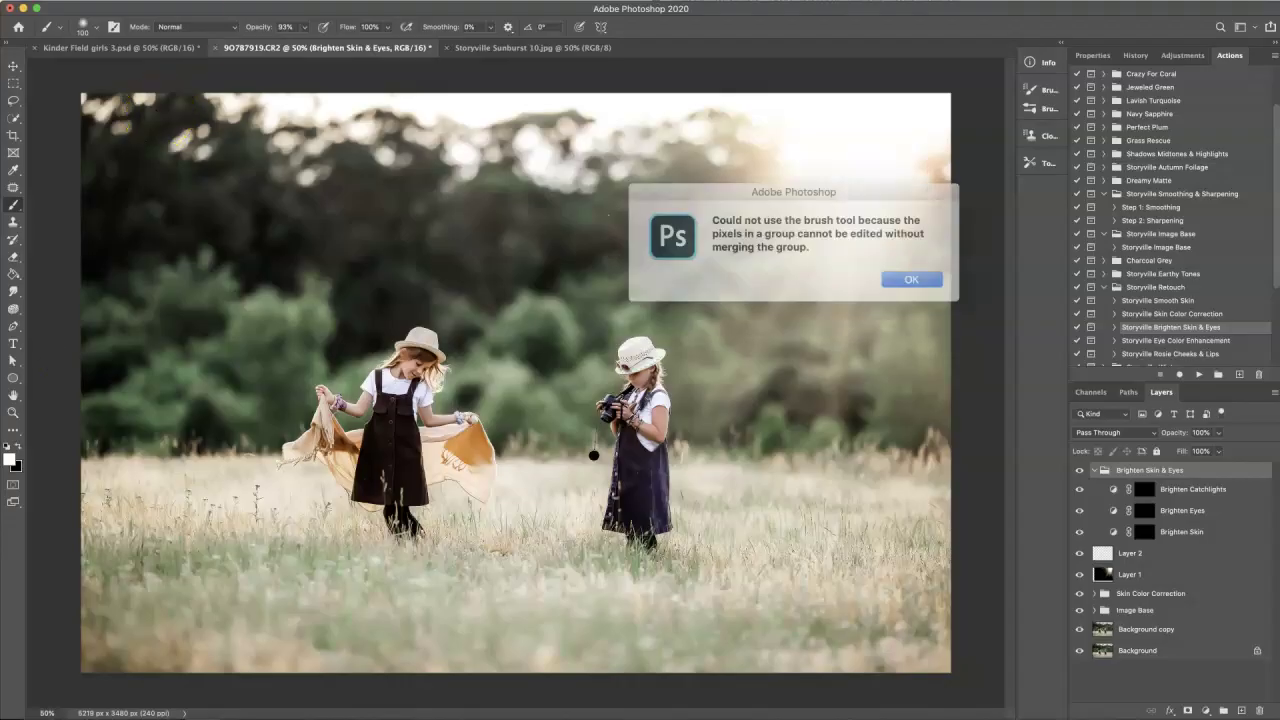
pyautogui.click(894, 274)
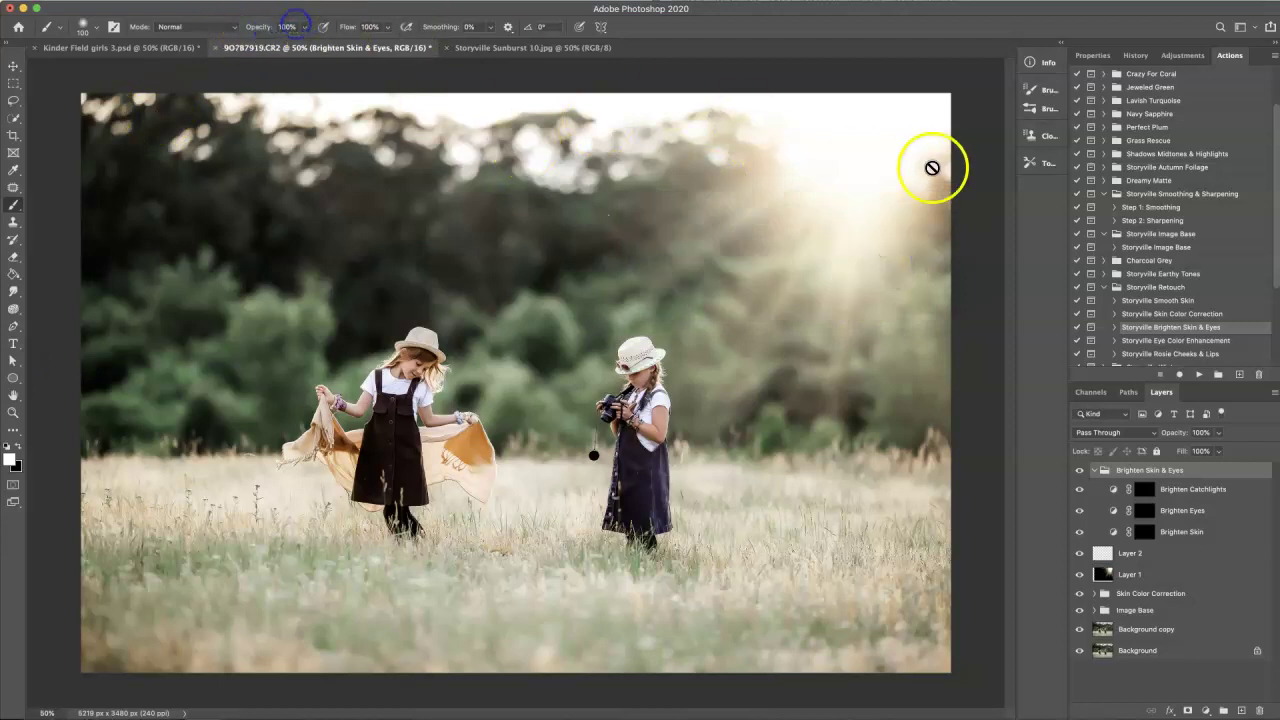
pyautogui.click(1144, 531)
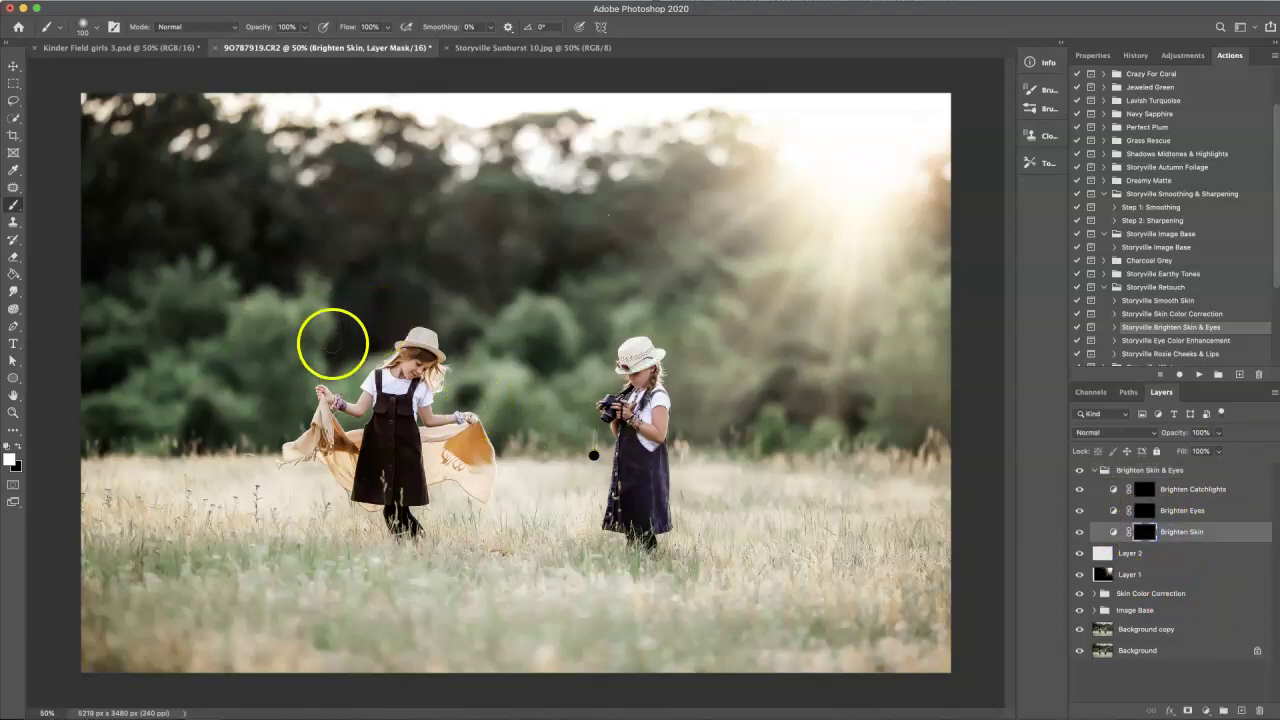
pyautogui.press('super+equal')
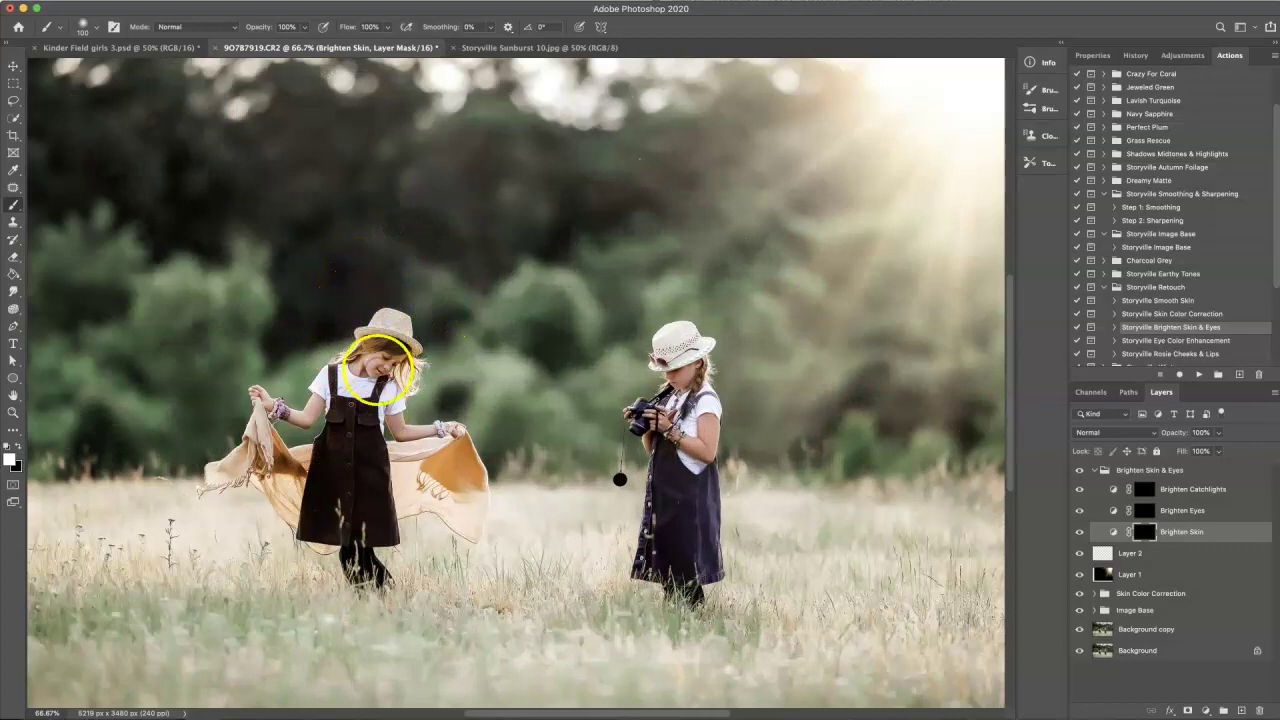
pyautogui.press(']')
pyautogui.click(376, 361)
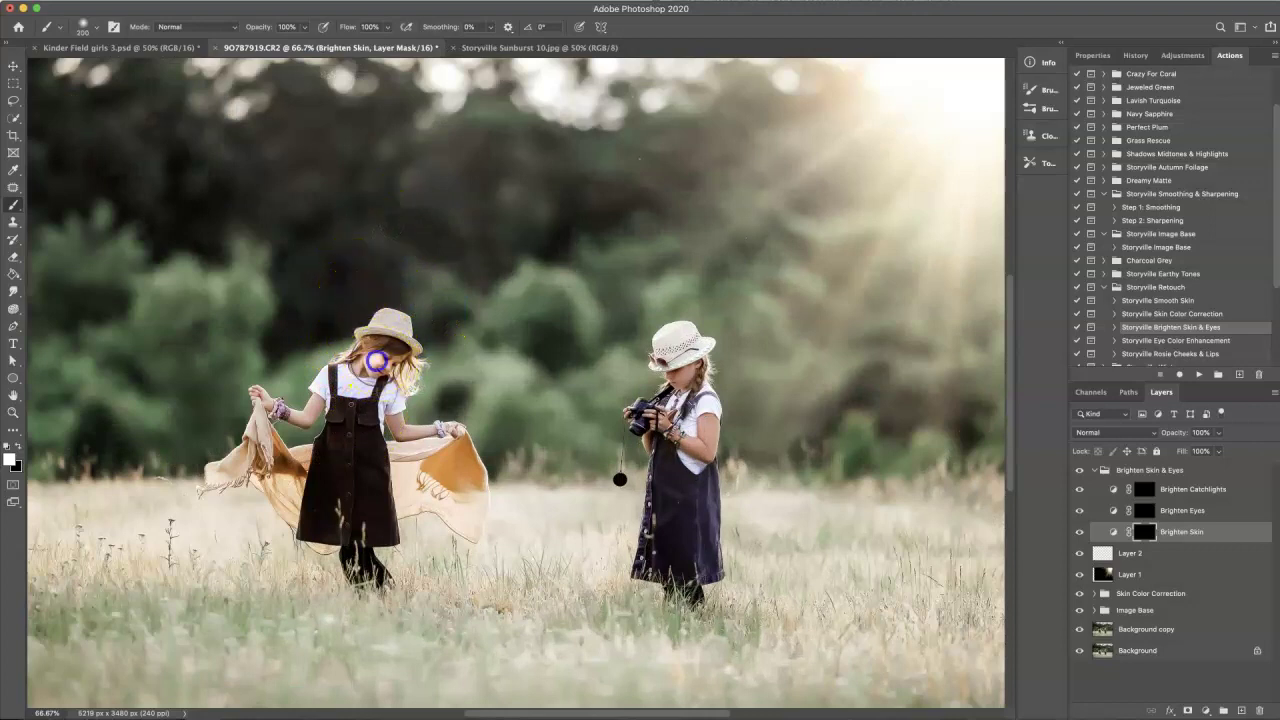
# - Brush the Brighten Skin mask over the dark trees in the photo's upper left at 700 px and set the layer's opacity to 35%
pyautogui.press('super+minus')
pyautogui.press('super+minus')
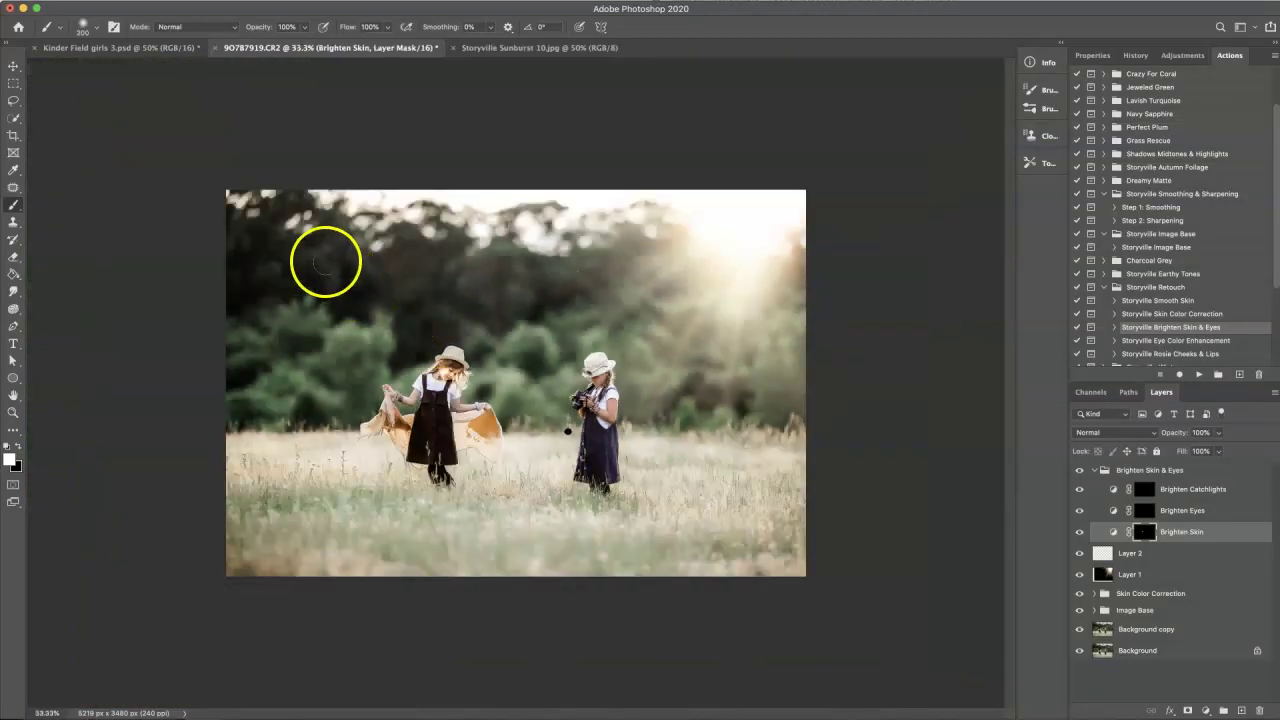
pyautogui.moveTo(251, 251)
pyautogui.mouseDown()
pyautogui.moveTo(301, 250)
pyautogui.moveTo(358, 269)
pyautogui.moveTo(421, 321)
pyautogui.moveTo(460, 289)
pyautogui.moveTo(527, 293)
pyautogui.mouseUp()
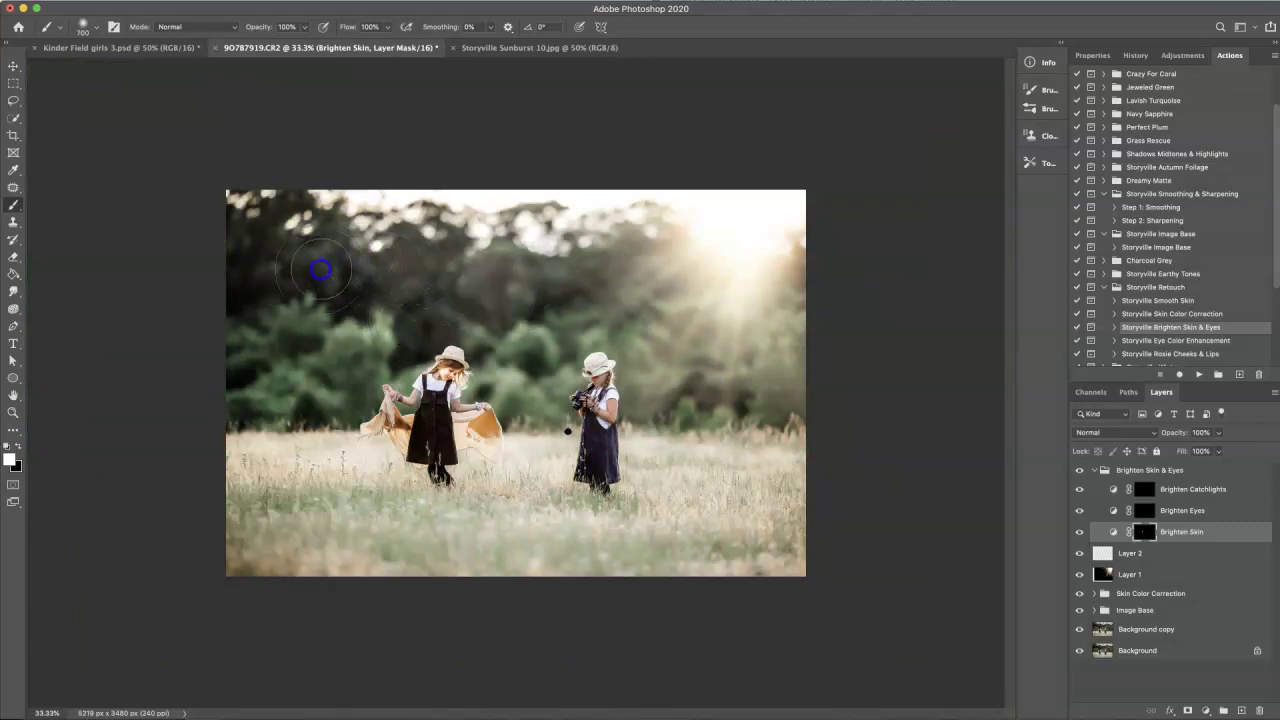
pyautogui.moveTo(278, 254); pyautogui.dragTo(334, 261)
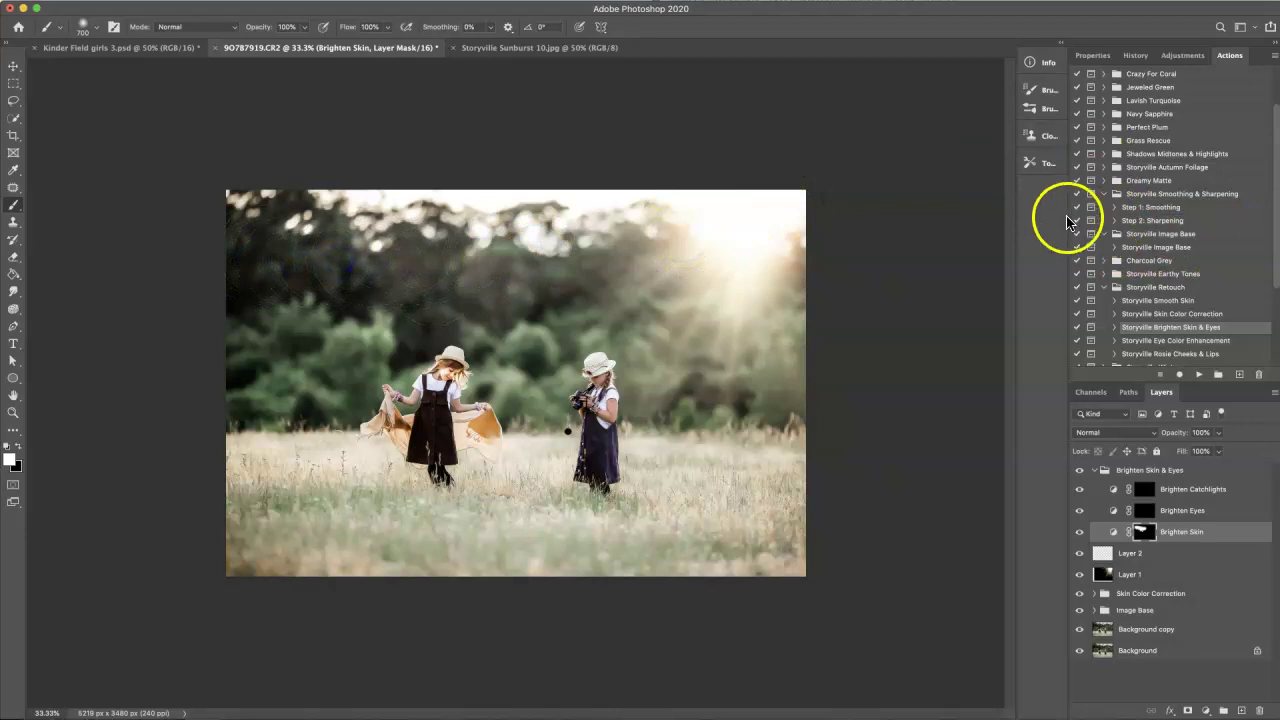
pyautogui.press('super+plus')
pyautogui.moveTo(1174, 433); pyautogui.dragTo(1112, 428)
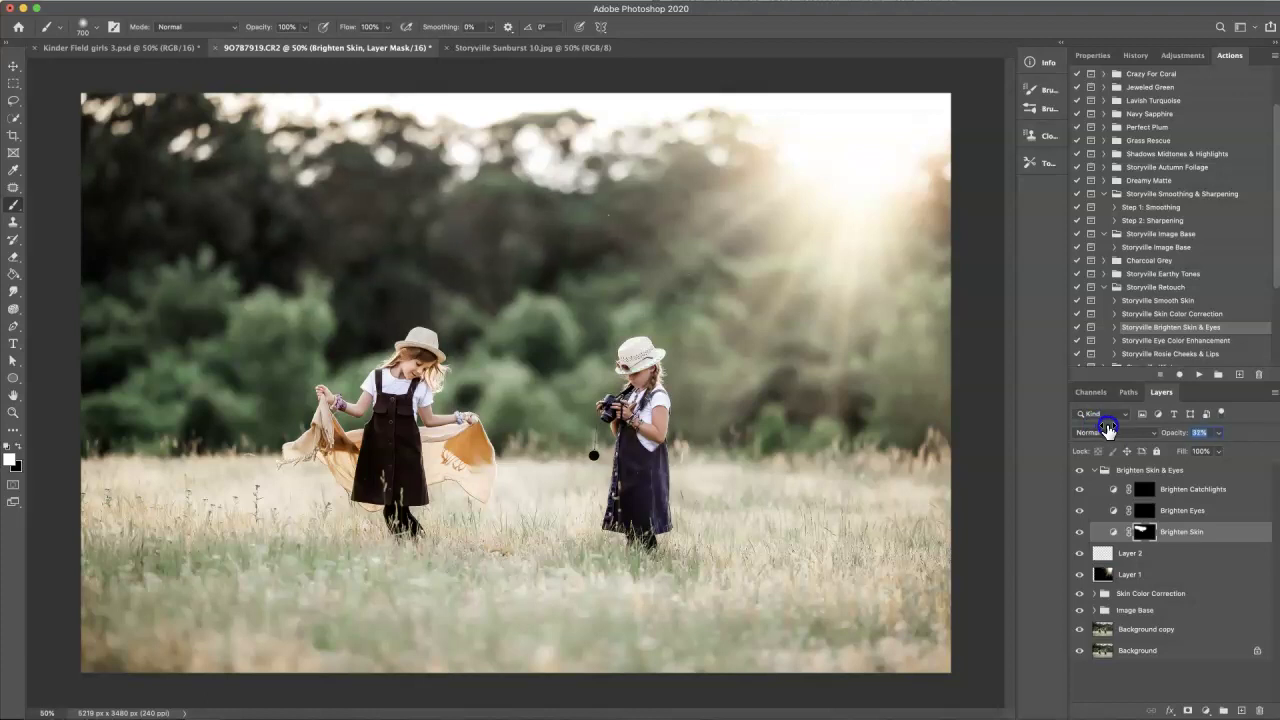
# - Lightly brighten the right girl's face and arm on the Brighten Skin mask with a 300 px brush at 31% opacity
pyautogui.moveTo(263, 29); pyautogui.dragTo(266, 32)
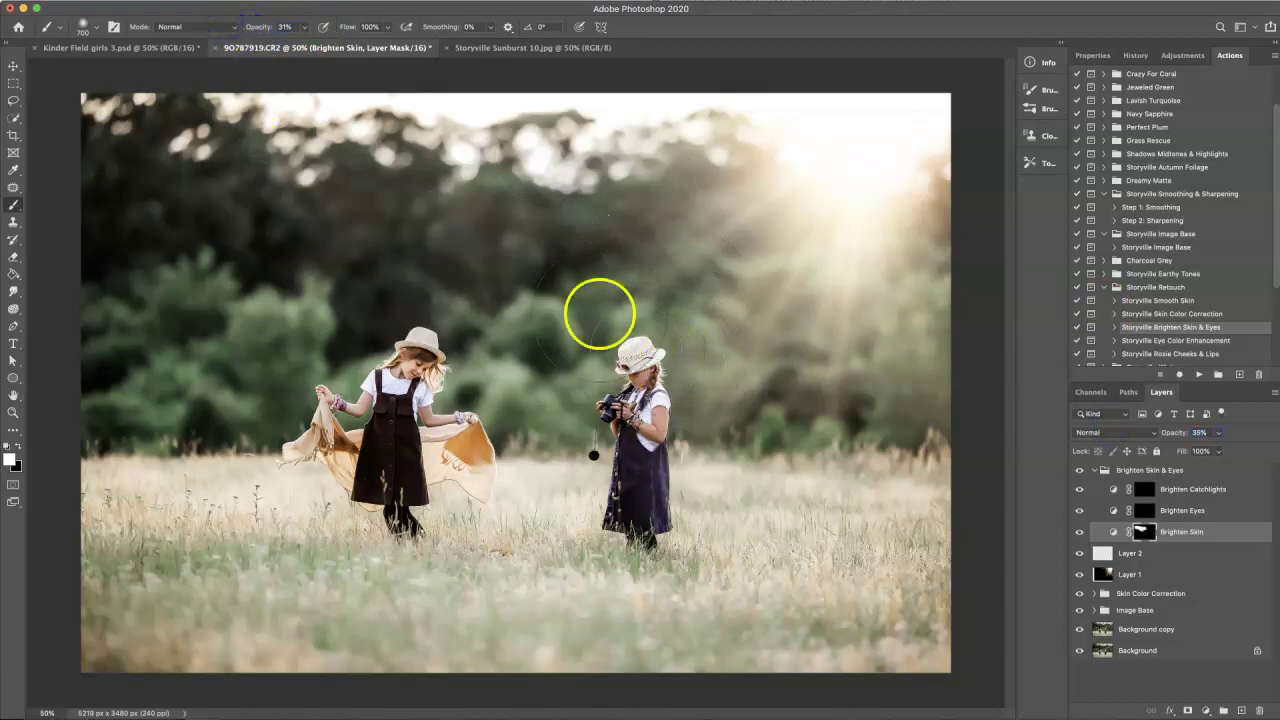
pyautogui.press('[')
pyautogui.press('[')
pyautogui.press('[')
pyautogui.press('[')
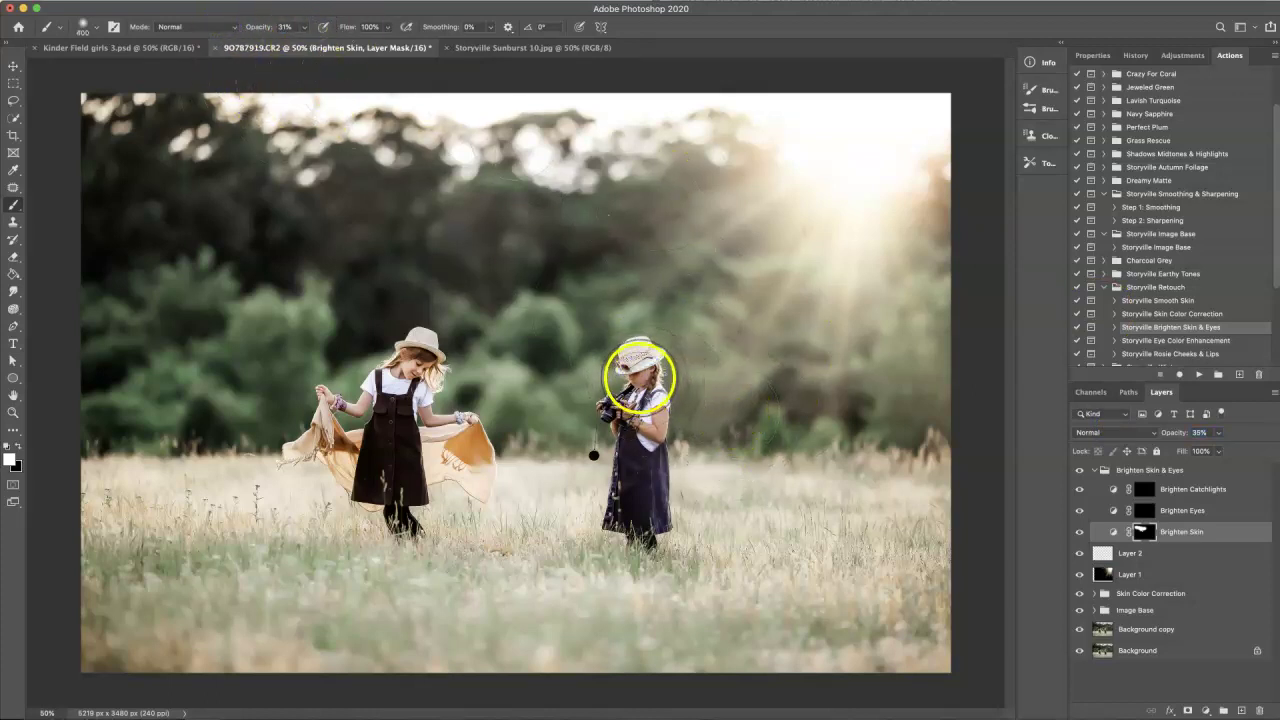
pyautogui.moveTo(640, 382); pyautogui.dragTo(641, 376)
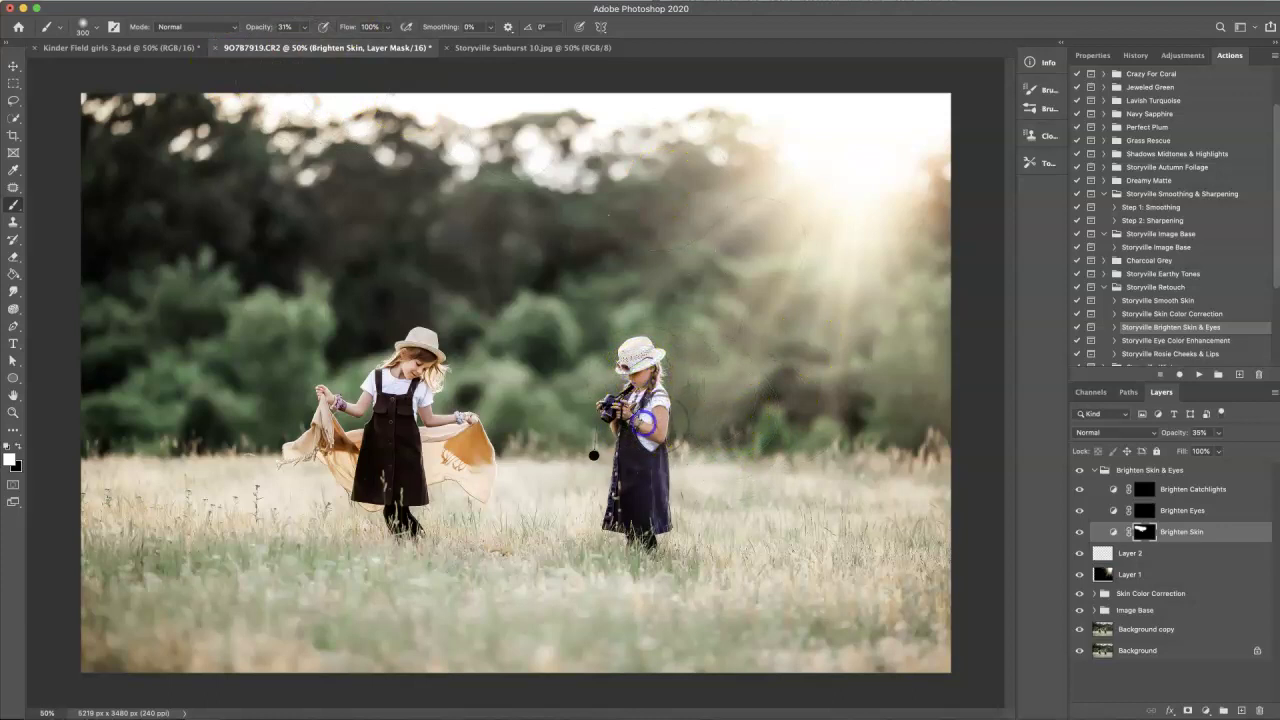
# - Collapse the Brighten Skin & Eyes group and set its opacity to 76%, comparing the photo with and without the group
pyautogui.hotkey('ctrl', '-')
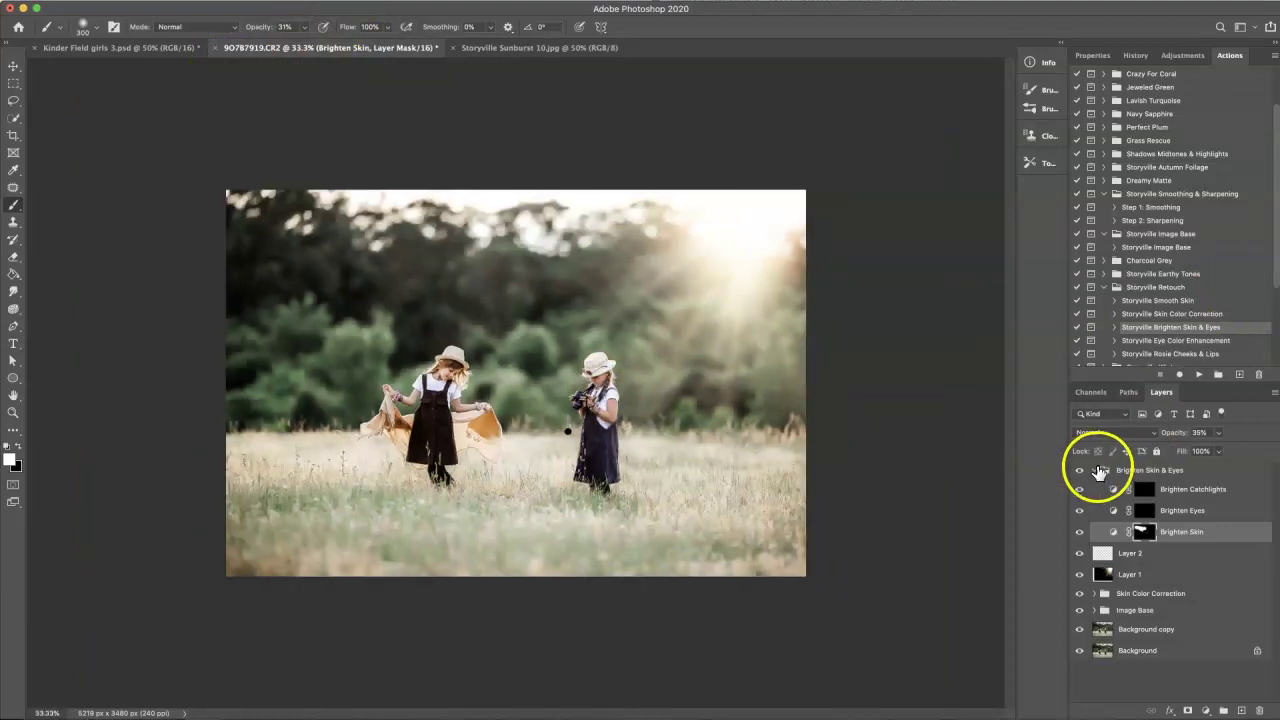
pyautogui.click(1097, 470)
pyautogui.click(1081, 471)
pyautogui.click(1081, 471)
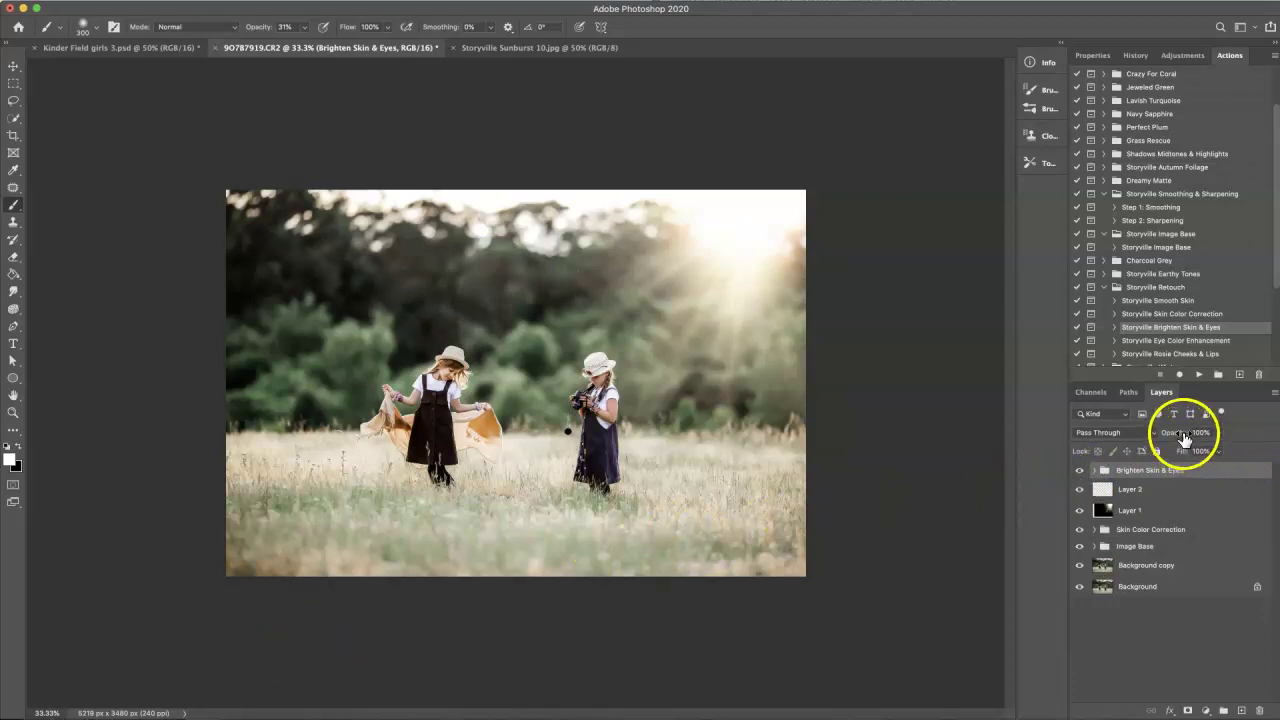
pyautogui.moveTo(1180, 434); pyautogui.dragTo(1164, 434)
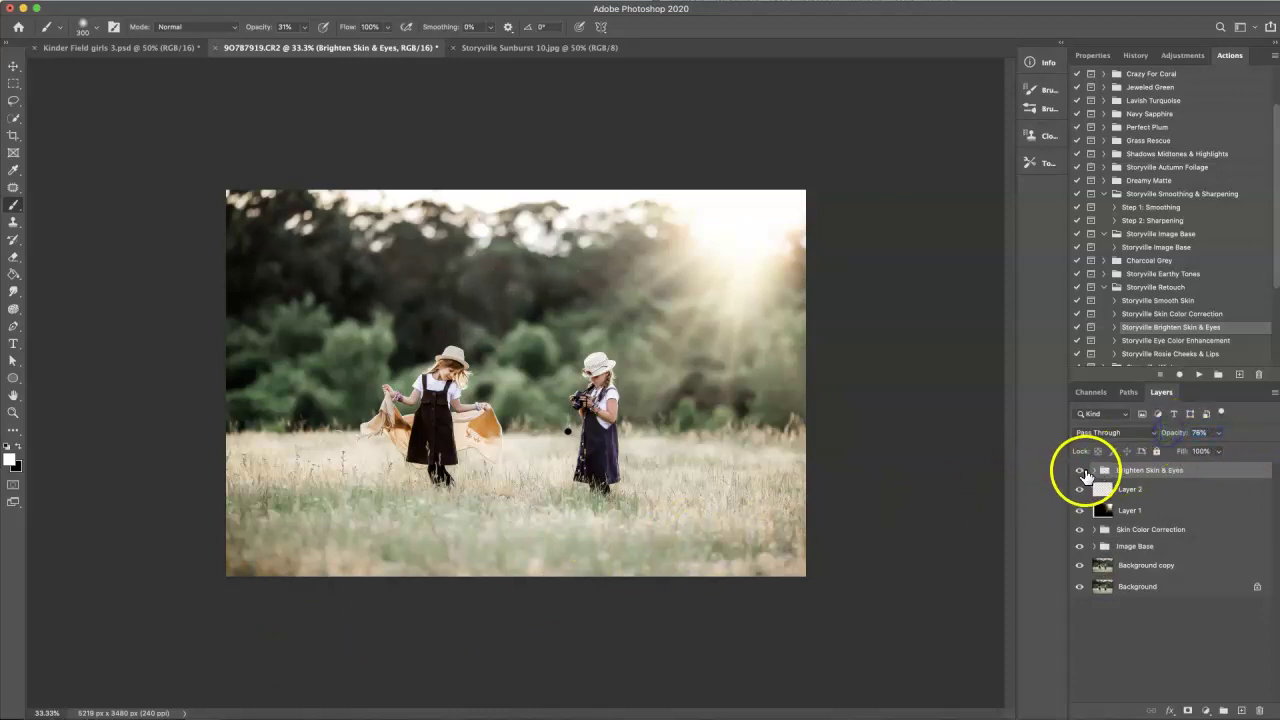
pyautogui.click(1079, 470)
pyautogui.click(1079, 470)
# - Compare the edited photo with the unedited original in the 9O7B7919-2 document, and return to the edited version
pyautogui.press('s')
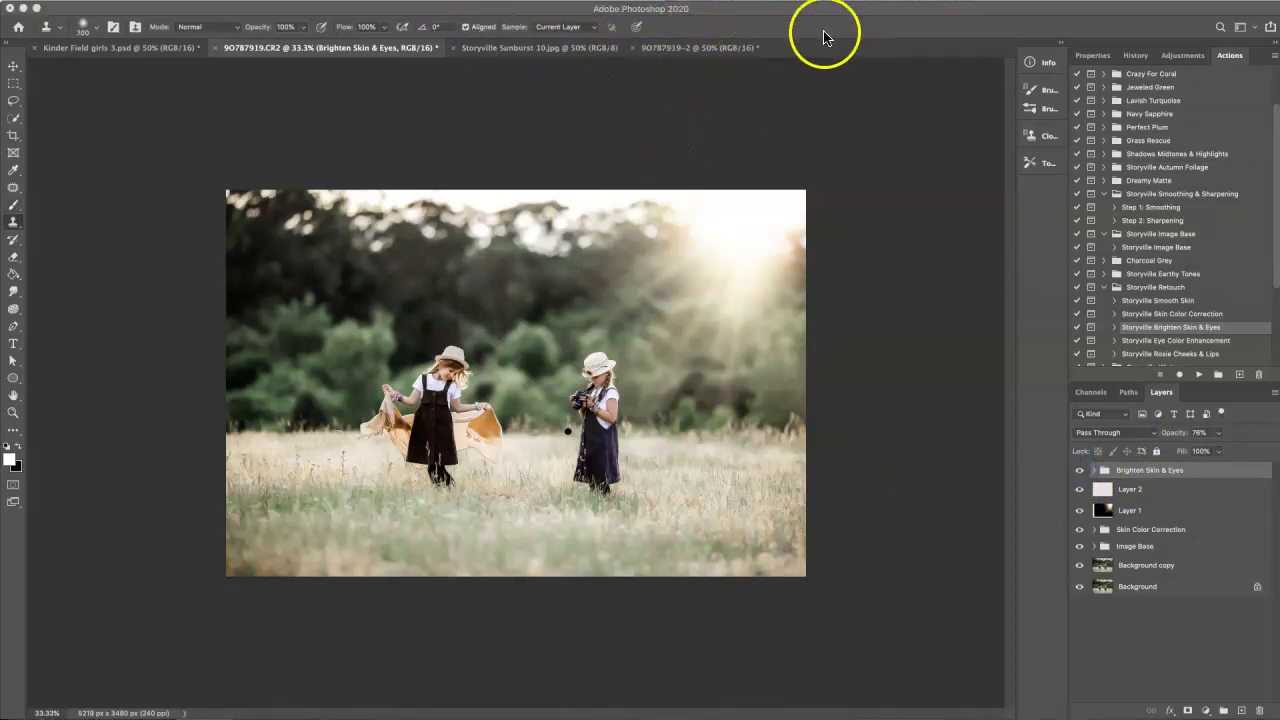
pyautogui.click(705, 48)
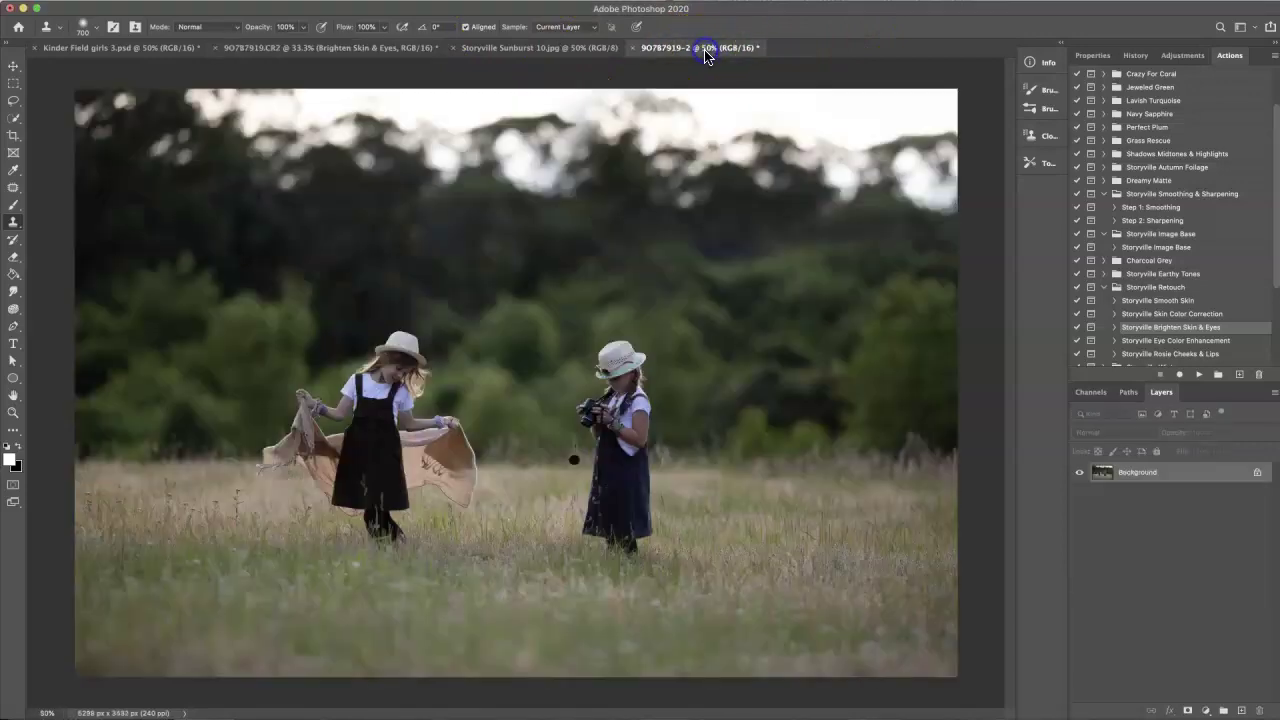
pyautogui.click(335, 48)
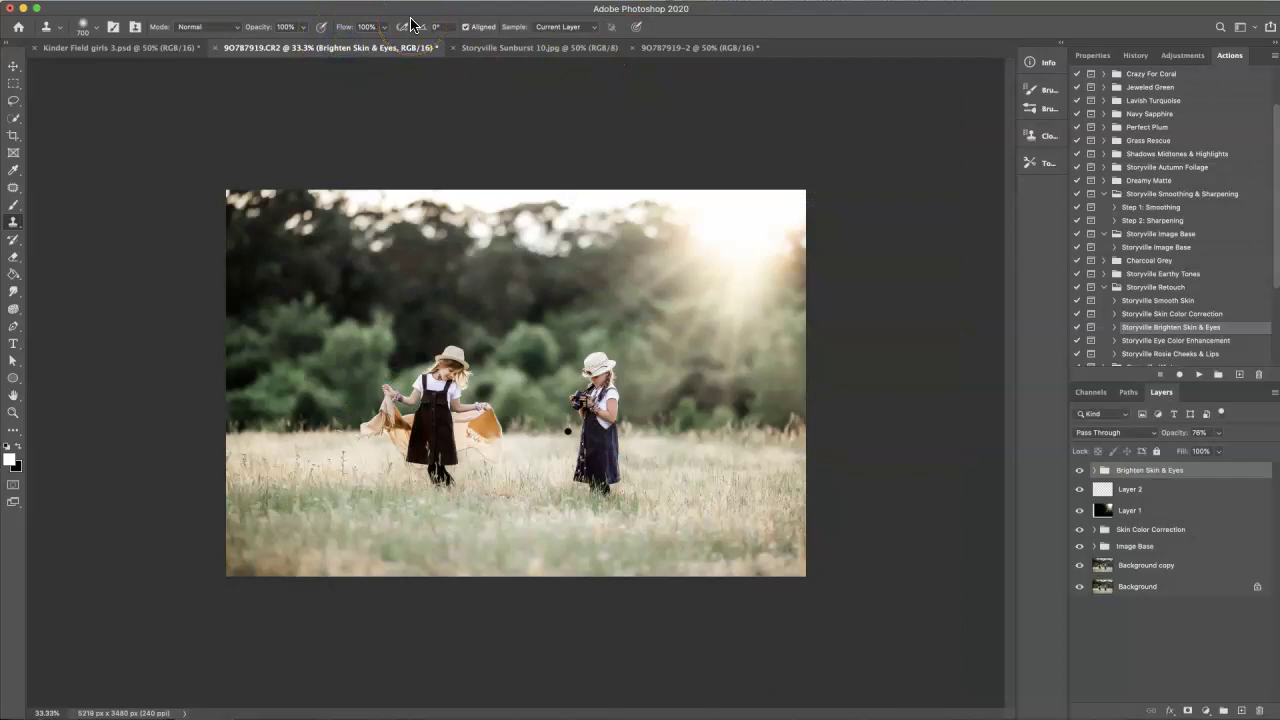
pyautogui.press('super+plus')
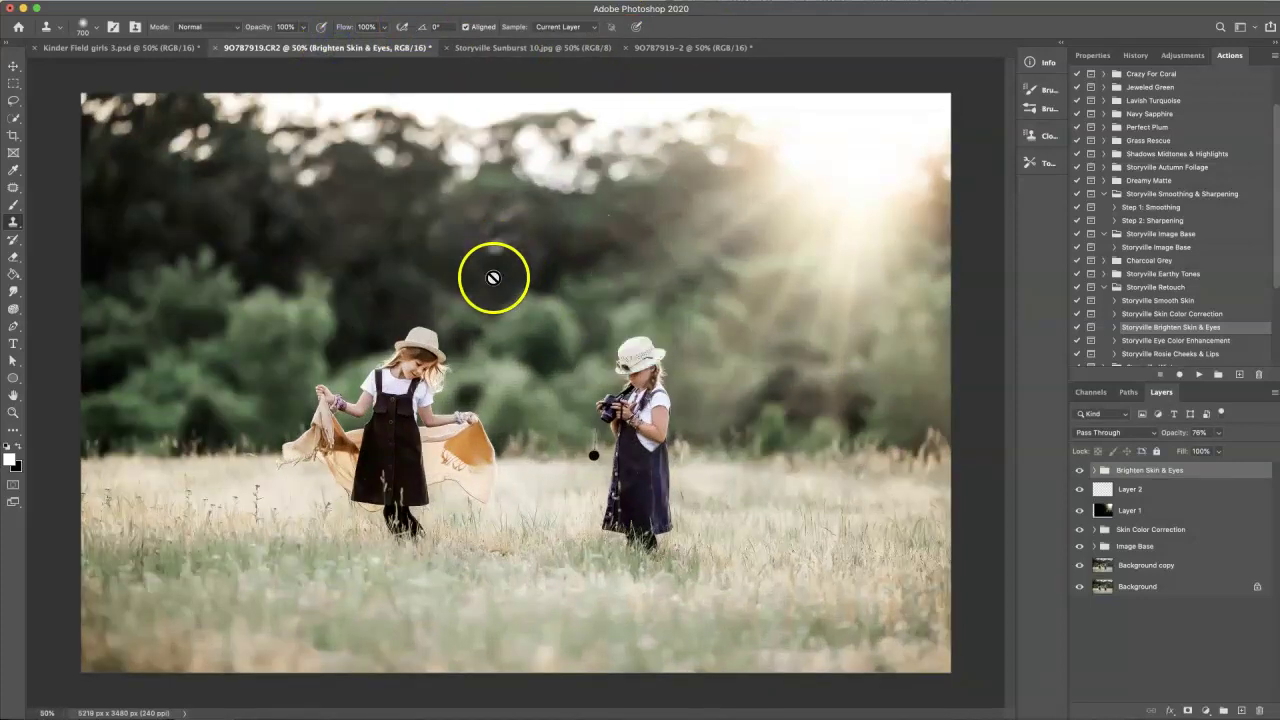